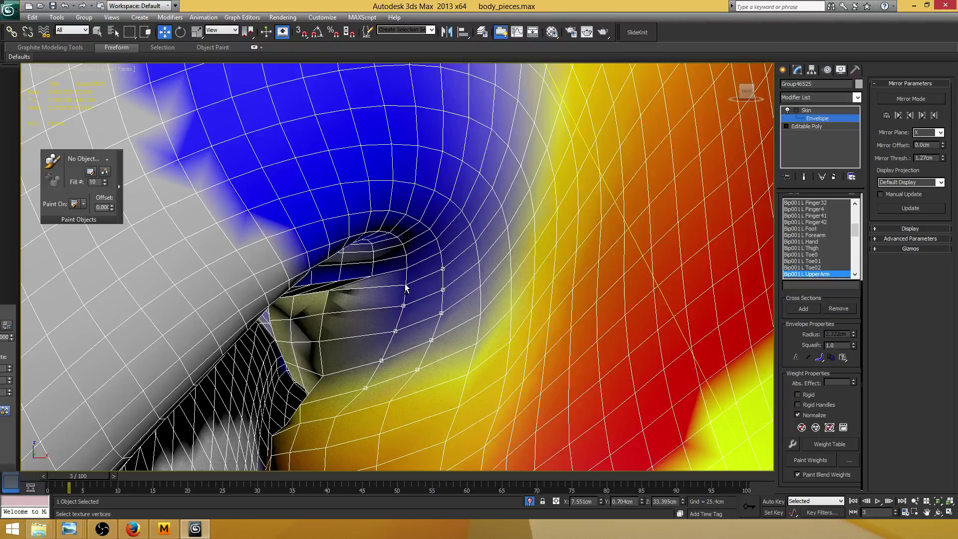
Step: Select the vertices along the armpit crease and set their absolute effect for Bip001 L UpperArm to 0.337
{"action": "left_click", "coordinate": [405, 286], "text": "ctrl"}
{"action": "middle_click_drag", "start_coordinate": [434, 267], "coordinate": [408, 265], "text": "alt"}
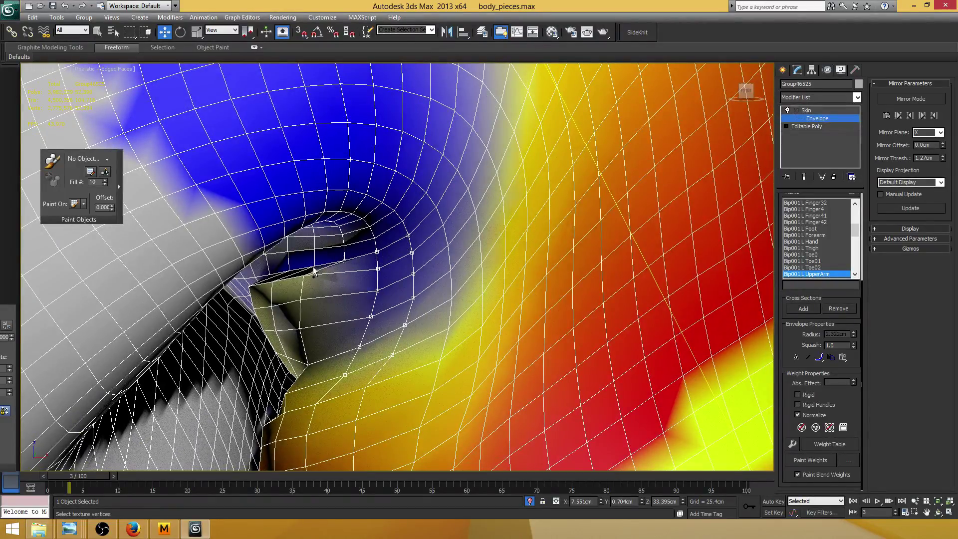
{"action": "scroll", "coordinate": [394, 277], "scroll_direction": "down", "scroll_amount": 5}
{"action": "middle_click_drag", "start_coordinate": [398, 276], "coordinate": [417, 272], "text": "alt"}
{"action": "scroll", "coordinate": [417, 271], "scroll_direction": "up", "scroll_amount": 4}
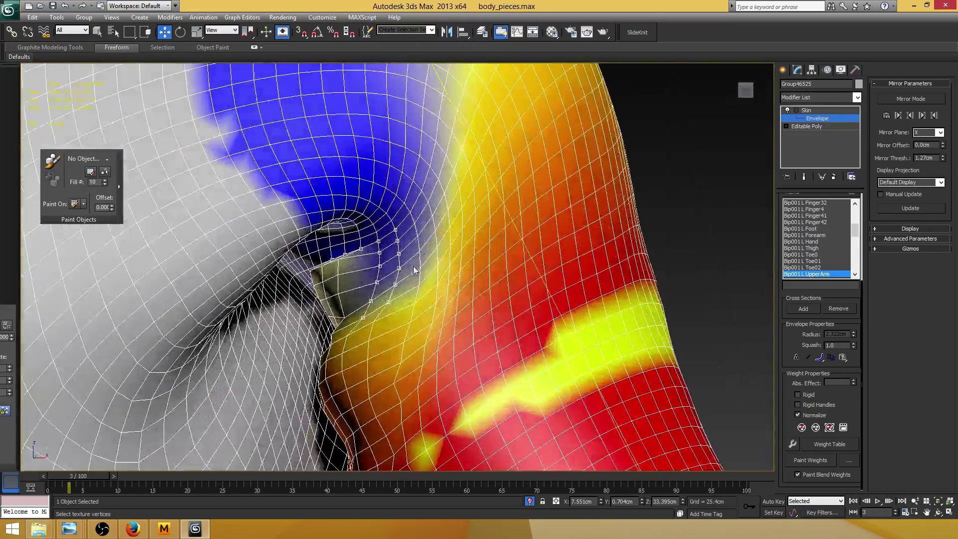
{"action": "scroll", "coordinate": [423, 279], "scroll_direction": "down", "scroll_amount": 3}
{"action": "scroll", "coordinate": [426, 282], "scroll_direction": "up", "scroll_amount": 3}
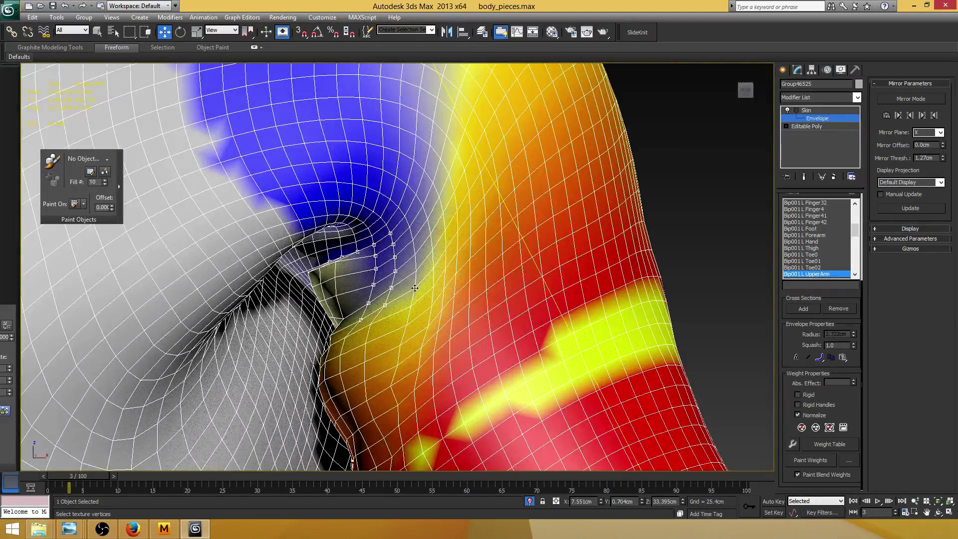
{"action": "left_click", "coordinate": [409, 228], "text": "ctrl"}
{"action": "left_click", "coordinate": [404, 216], "text": "ctrl"}
{"action": "scroll", "coordinate": [435, 289], "scroll_direction": "down", "scroll_amount": 3}
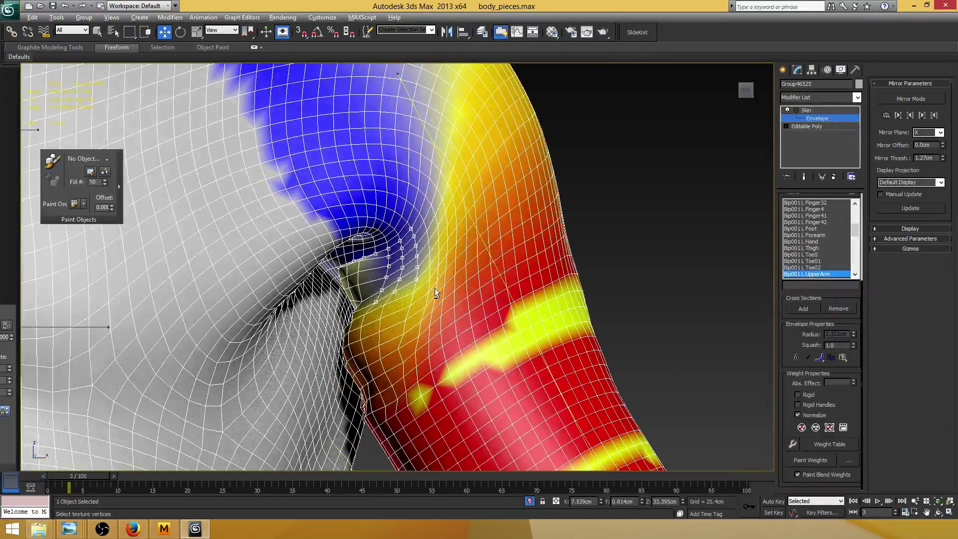
{"action": "scroll", "coordinate": [435, 288], "scroll_direction": "down", "scroll_amount": 2}
{"action": "scroll", "coordinate": [437, 288], "scroll_direction": "up", "scroll_amount": 1}
{"action": "scroll", "coordinate": [439, 282], "scroll_direction": "up", "scroll_amount": 3}
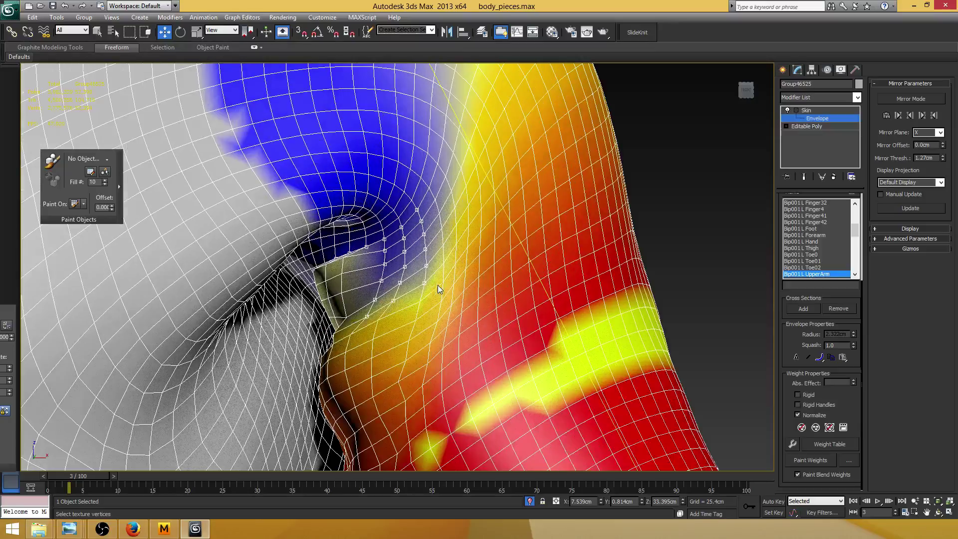
{"action": "middle_click_drag", "start_coordinate": [447, 286], "coordinate": [448, 315], "text": "alt"}
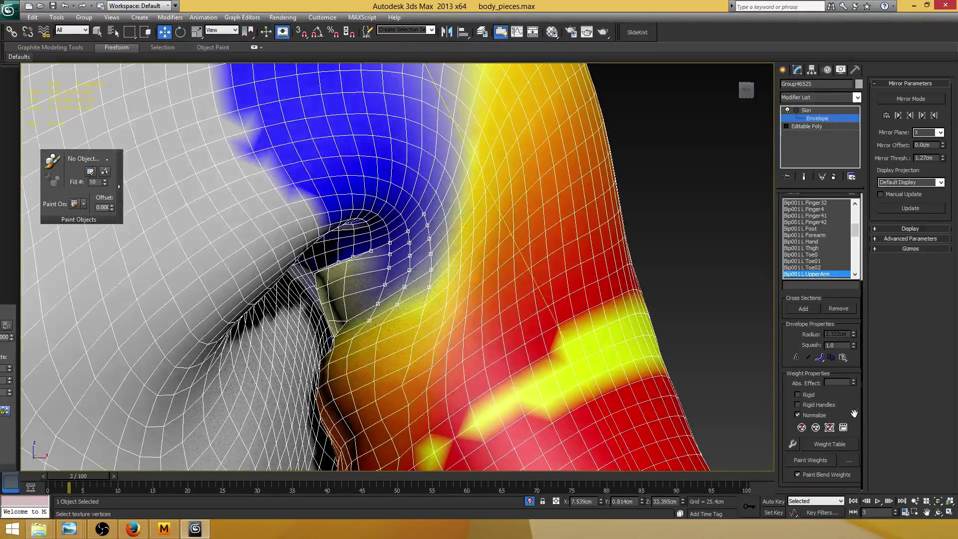
{"action": "left_click_drag", "start_coordinate": [852, 379], "coordinate": [853, 373]}
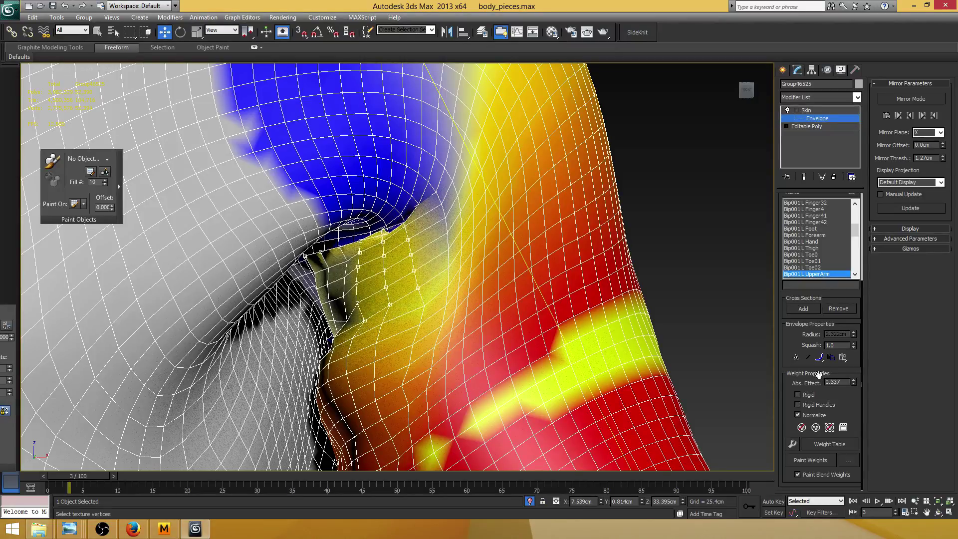
Step: Paint Bip001 L UpperArm weights with blending over the armpit and inner arm to smooth the transition, and leave weight painting
{"action": "scroll", "coordinate": [405, 312], "scroll_direction": "up", "scroll_amount": 1}
{"action": "scroll", "coordinate": [405, 313], "scroll_direction": "down", "scroll_amount": 6}
{"action": "scroll", "coordinate": [433, 307], "scroll_direction": "up", "scroll_amount": 5}
{"action": "middle_click_drag", "start_coordinate": [434, 306], "coordinate": [448, 331], "text": "alt"}
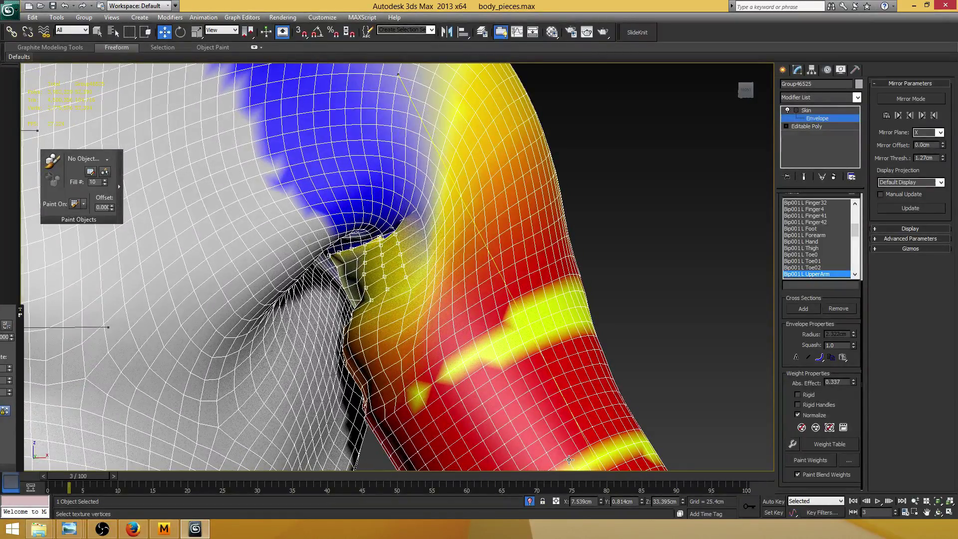
{"action": "left_click", "coordinate": [806, 460]}
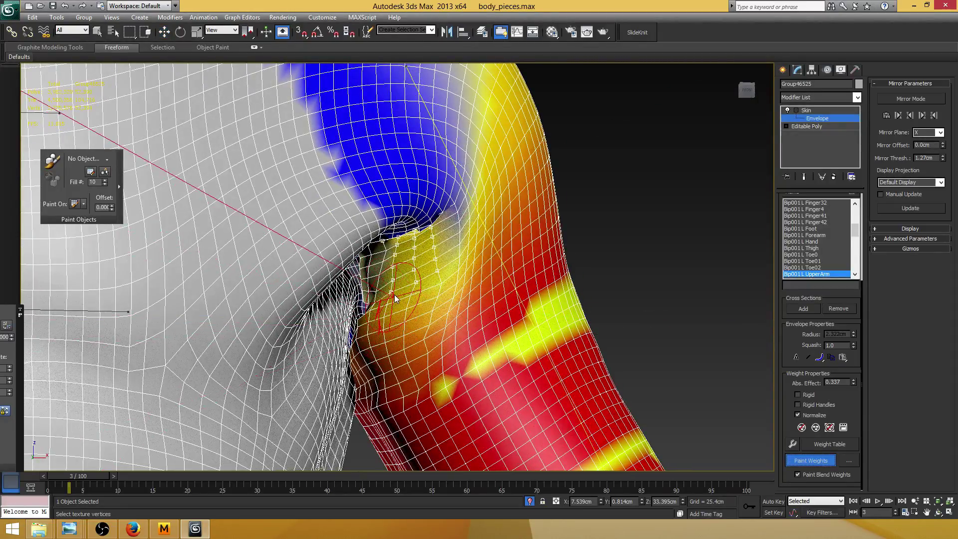
{"action": "middle_click_drag", "start_coordinate": [419, 277], "coordinate": [413, 268], "text": "alt"}
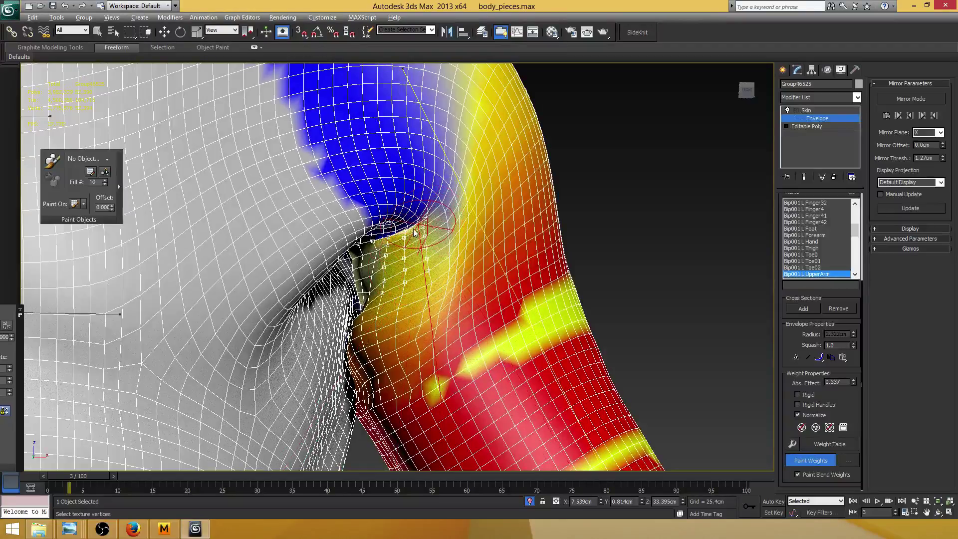
{"action": "middle_click_drag", "start_coordinate": [392, 317], "coordinate": [373, 339], "text": "alt"}
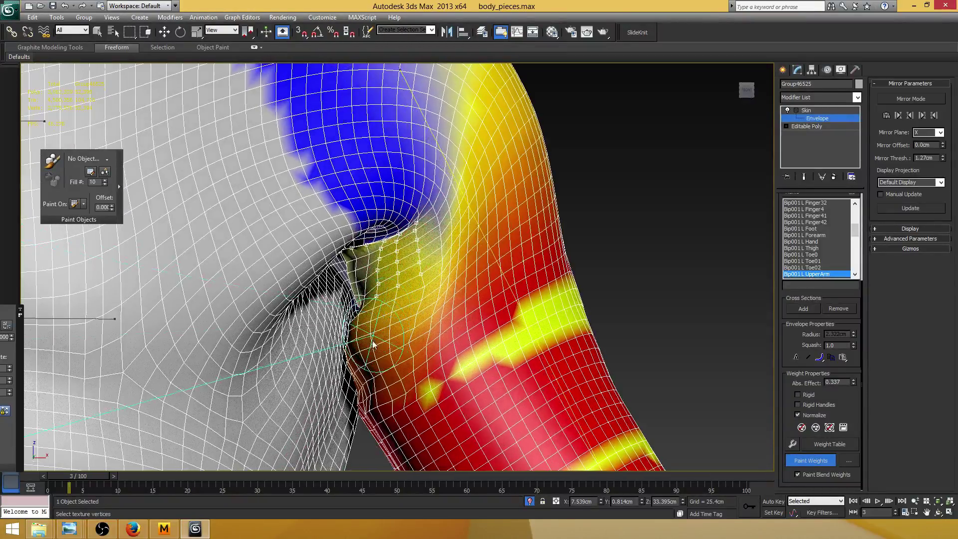
{"action": "mouse_move", "coordinate": [359, 327]}
{"action": "left_mouse_down"}
{"action": "mouse_move", "coordinate": [352, 319]}
{"action": "mouse_move", "coordinate": [375, 314]}
{"action": "mouse_move", "coordinate": [400, 324]}
{"action": "mouse_move", "coordinate": [405, 315]}
{"action": "left_mouse_up"}
{"action": "mouse_move", "coordinate": [418, 264]}
{"action": "left_mouse_down"}
{"action": "mouse_move", "coordinate": [440, 206]}
{"action": "mouse_move", "coordinate": [433, 278]}
{"action": "mouse_move", "coordinate": [359, 338]}
{"action": "mouse_move", "coordinate": [392, 301]}
{"action": "mouse_move", "coordinate": [428, 282]}
{"action": "left_mouse_up"}
{"action": "scroll", "coordinate": [429, 281], "scroll_direction": "down", "scroll_amount": 6}
{"action": "middle_click_drag", "start_coordinate": [550, 230], "coordinate": [522, 235], "text": "alt"}
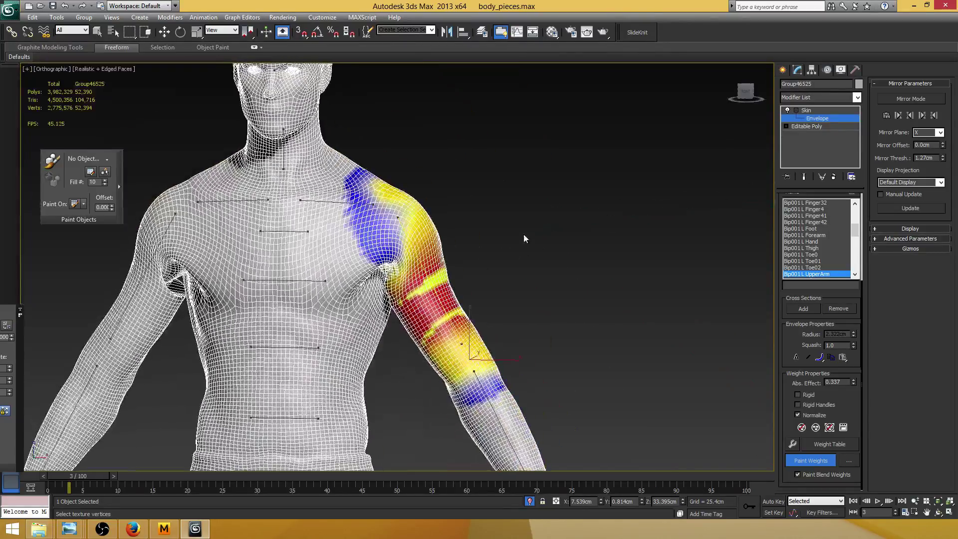
{"action": "right_click", "coordinate": [523, 228]}
{"action": "left_click", "coordinate": [800, 460]}
Step: Leave the Skin modifier's envelope editing, clear the selection and reselect the body mesh
{"action": "mouse_move", "coordinate": [561, 299]}
{"action": "middle_mouse_down", "text": "alt"}
{"action": "mouse_move", "coordinate": [517, 274]}
{"action": "mouse_move", "coordinate": [530, 266]}
{"action": "middle_mouse_up", "text": "alt"}
{"action": "scroll", "coordinate": [530, 265], "scroll_direction": "up", "scroll_amount": 4}
{"action": "scroll", "coordinate": [514, 257], "scroll_direction": "down", "scroll_amount": 5}
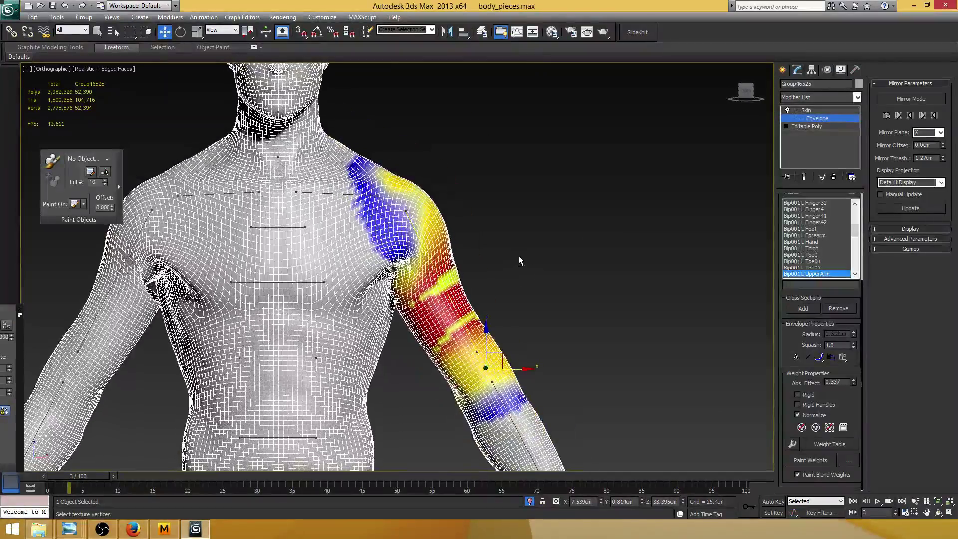
{"action": "left_click", "coordinate": [798, 110]}
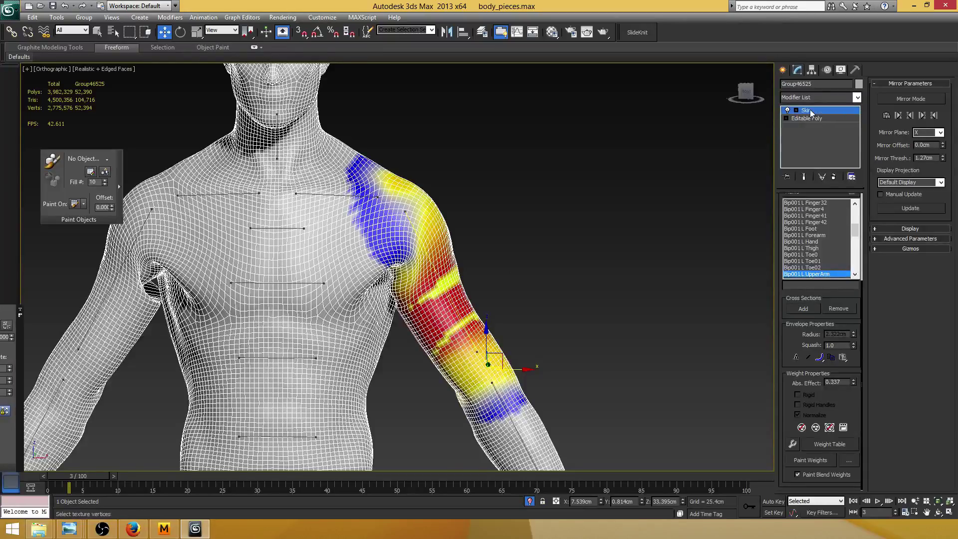
{"action": "left_click", "coordinate": [588, 211]}
{"action": "middle_click_drag", "start_coordinate": [402, 241], "coordinate": [455, 225]}
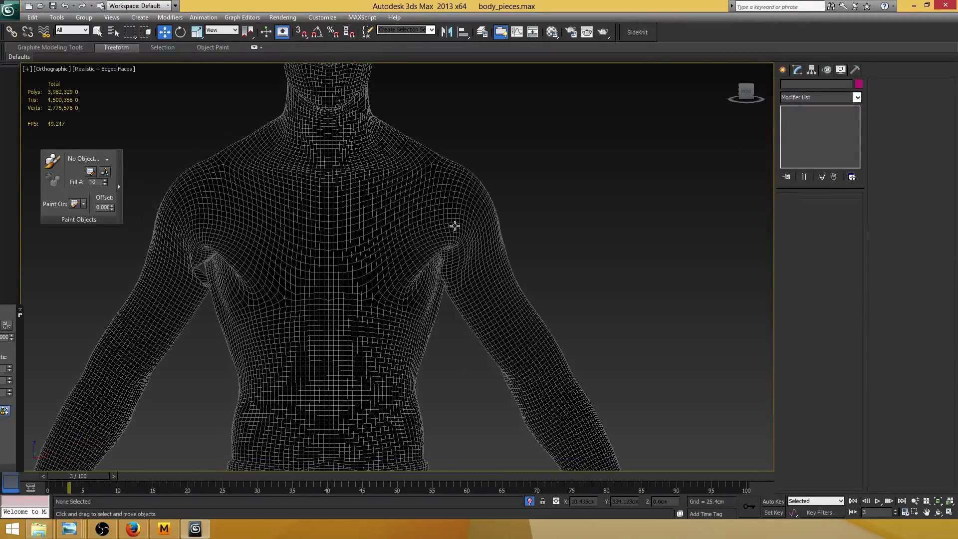
{"action": "left_click", "coordinate": [455, 224]}
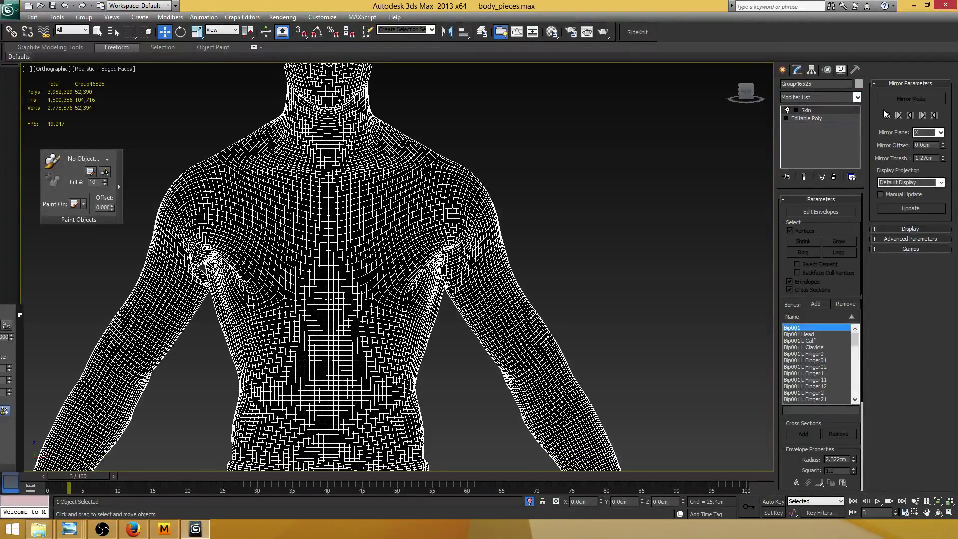
Step: Mirror the body's skin weights in Mirror Mode by pasting blue to green vertices, and exit envelope editing
{"action": "left_click", "coordinate": [797, 110]}
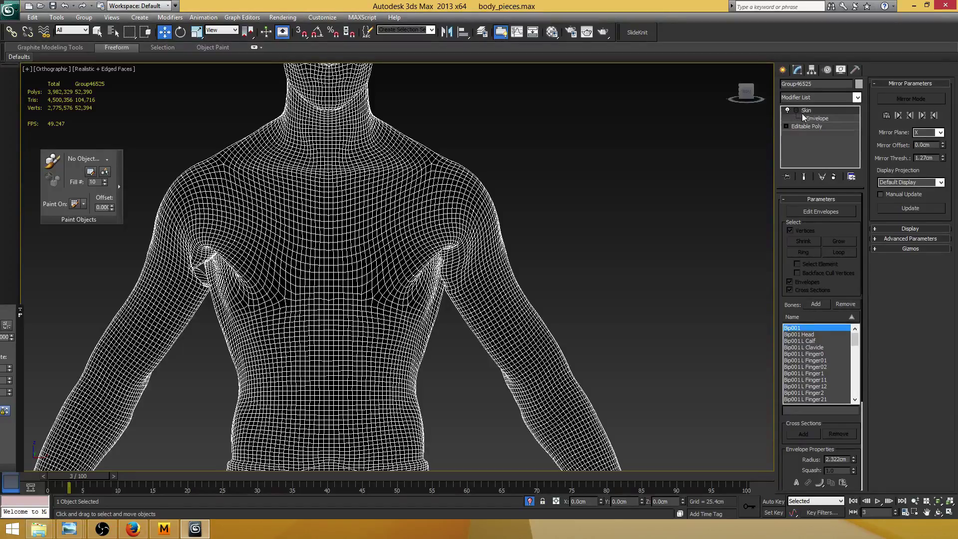
{"action": "left_click", "coordinate": [810, 118]}
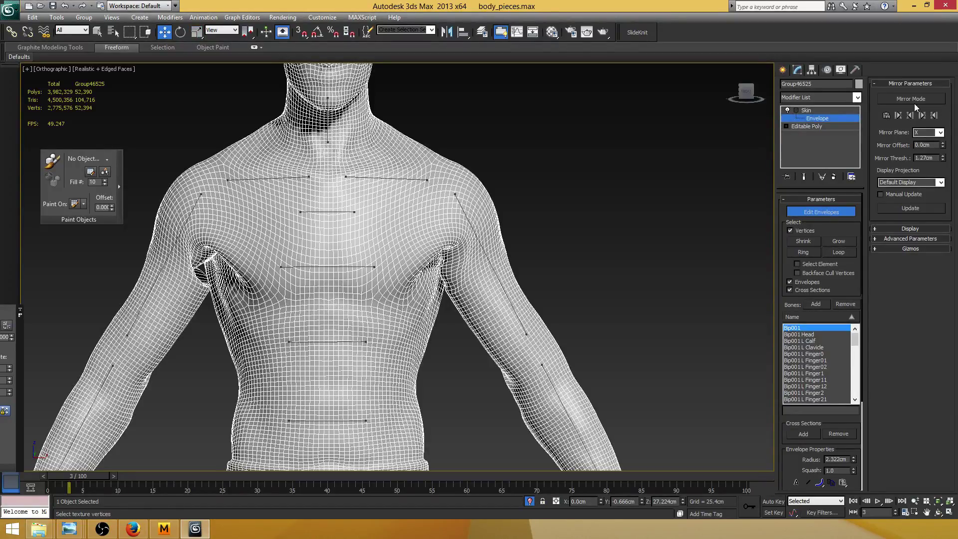
{"action": "left_click", "coordinate": [912, 100]}
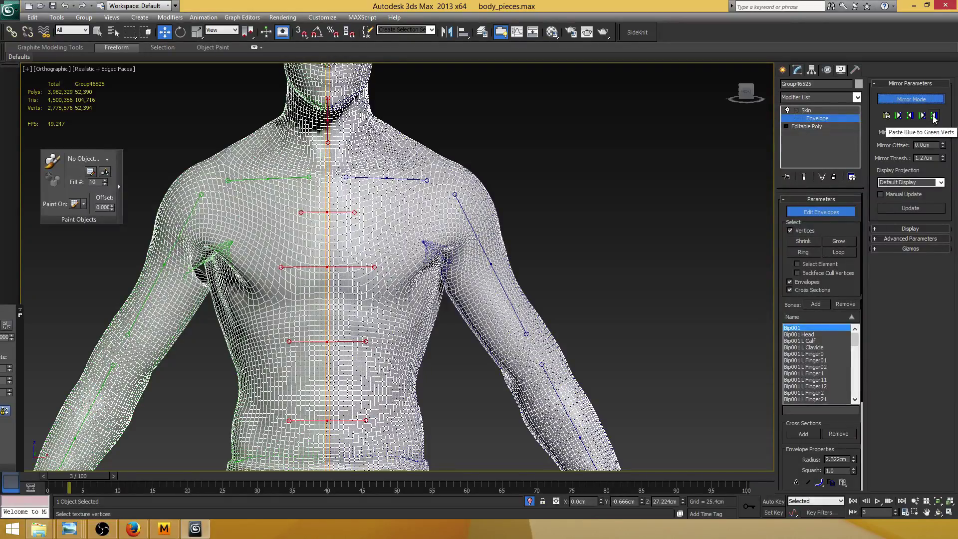
{"action": "left_click", "coordinate": [934, 116]}
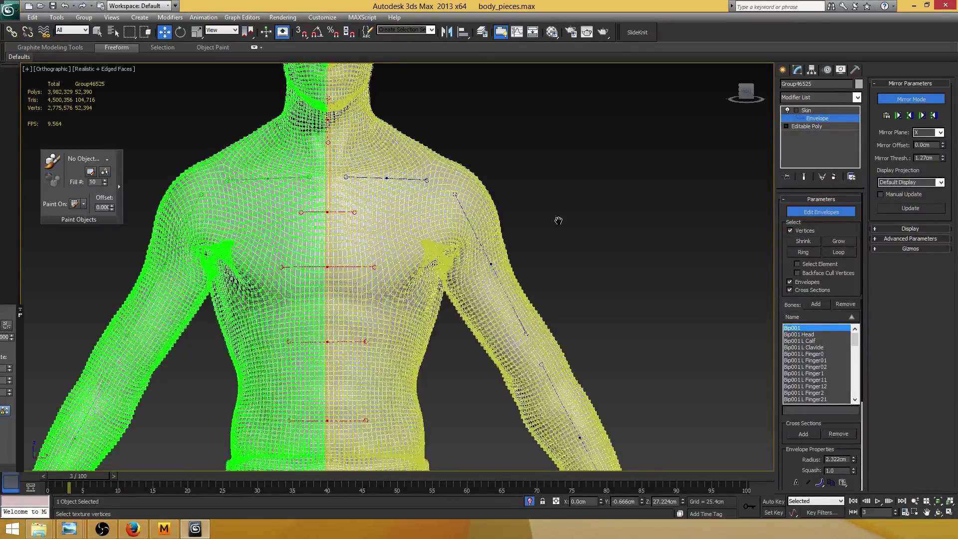
{"action": "middle_click_drag", "start_coordinate": [558, 220], "coordinate": [575, 198]}
{"action": "left_click", "coordinate": [807, 214]}
Step: Deselect the body and turn off edged-face display to show the whole figure shaded
{"action": "scroll", "coordinate": [582, 208], "scroll_direction": "down", "scroll_amount": 3}
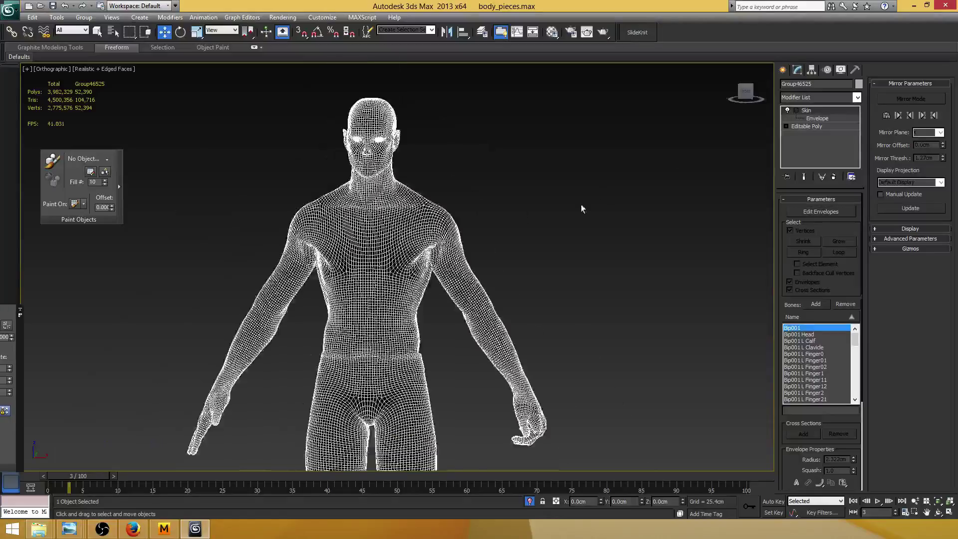
{"action": "left_click", "coordinate": [584, 206]}
{"action": "key", "text": "F3"}
{"action": "key", "text": "F3"}
{"action": "key", "text": "F4"}
{"action": "scroll", "coordinate": [570, 221], "scroll_direction": "up", "scroll_amount": 4}
{"action": "scroll", "coordinate": [567, 226], "scroll_direction": "down", "scroll_amount": 6}
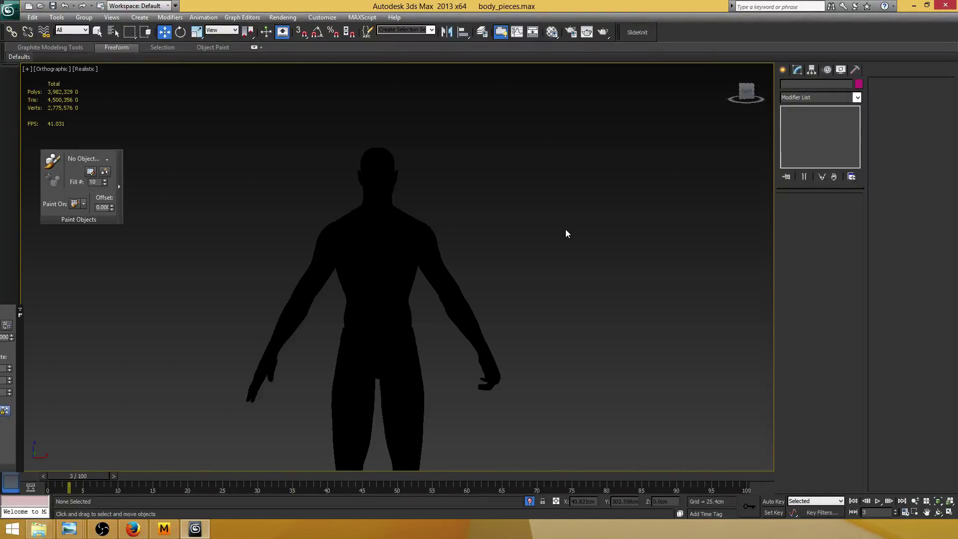
{"action": "key", "text": "F3"}
{"action": "key", "text": "F3"}
{"action": "middle_click_drag", "start_coordinate": [452, 259], "coordinate": [743, 304]}
{"action": "key", "text": "z"}
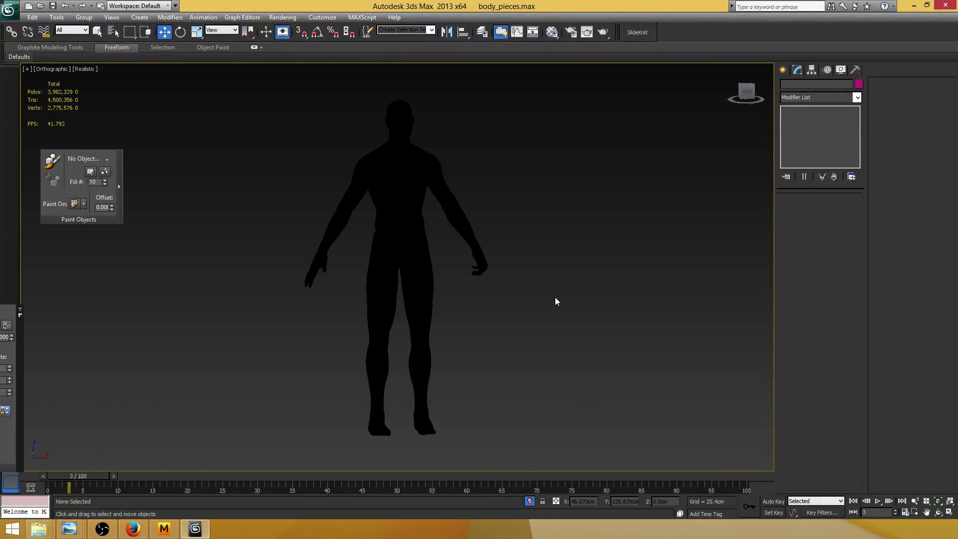
{"action": "scroll", "coordinate": [542, 424], "scroll_direction": "up", "scroll_amount": 4}
Step: End isolation to bring back the clothing and move the timeline to frame 0
{"action": "left_click", "coordinate": [529, 502]}
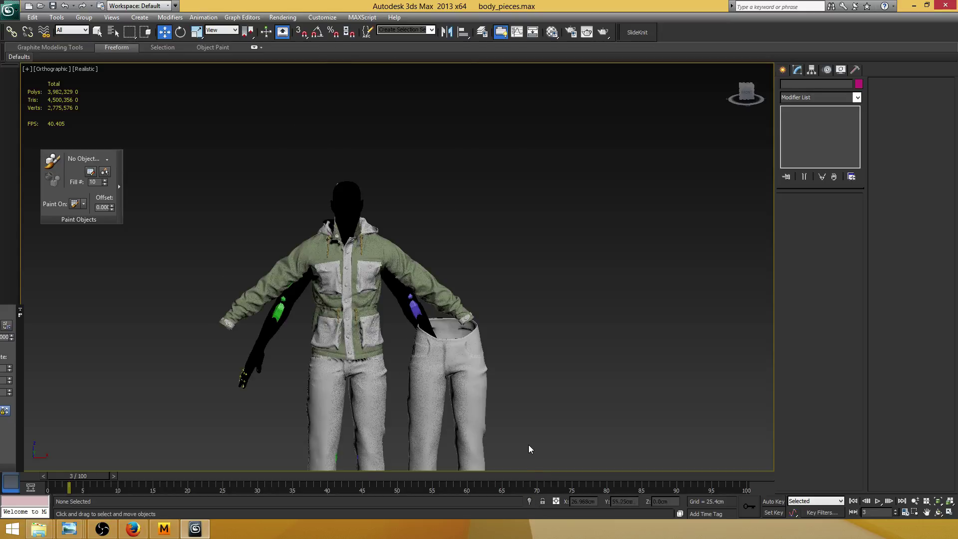
{"action": "middle_click_drag", "start_coordinate": [425, 303], "coordinate": [435, 306]}
{"action": "left_click_drag", "start_coordinate": [82, 479], "coordinate": [44, 479]}
{"action": "key", "text": "w"}
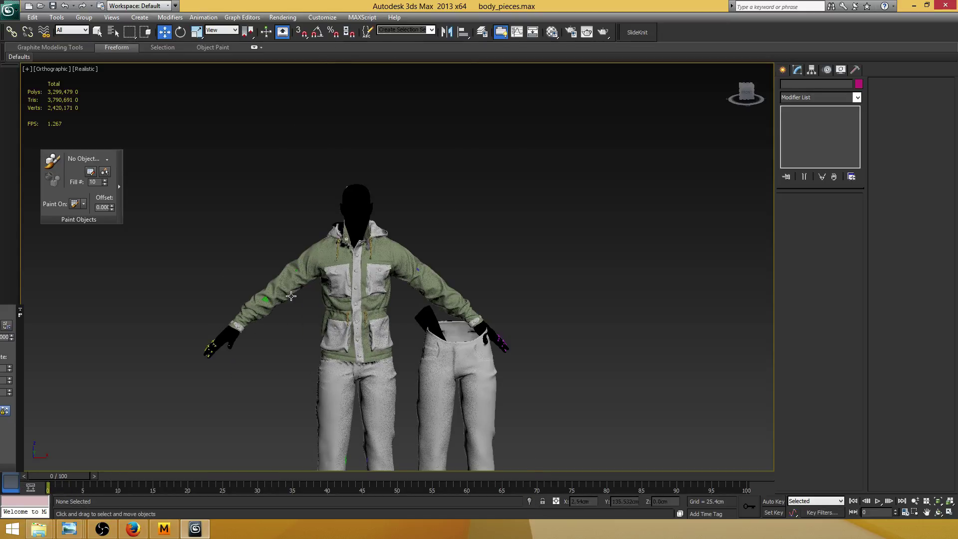
Step: Select the jacket's pocket, placket and cuff mesh and turn on edged-face display to show its topology
{"action": "scroll", "coordinate": [305, 274], "scroll_direction": "up", "scroll_amount": 5}
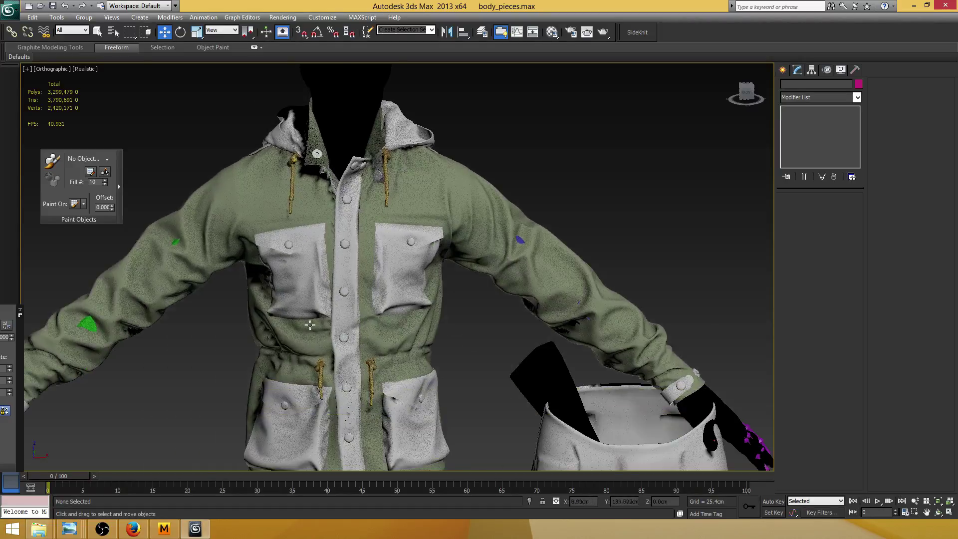
{"action": "middle_click_drag", "start_coordinate": [310, 324], "coordinate": [327, 244]}
{"action": "middle_click_drag", "start_coordinate": [258, 330], "coordinate": [276, 299]}
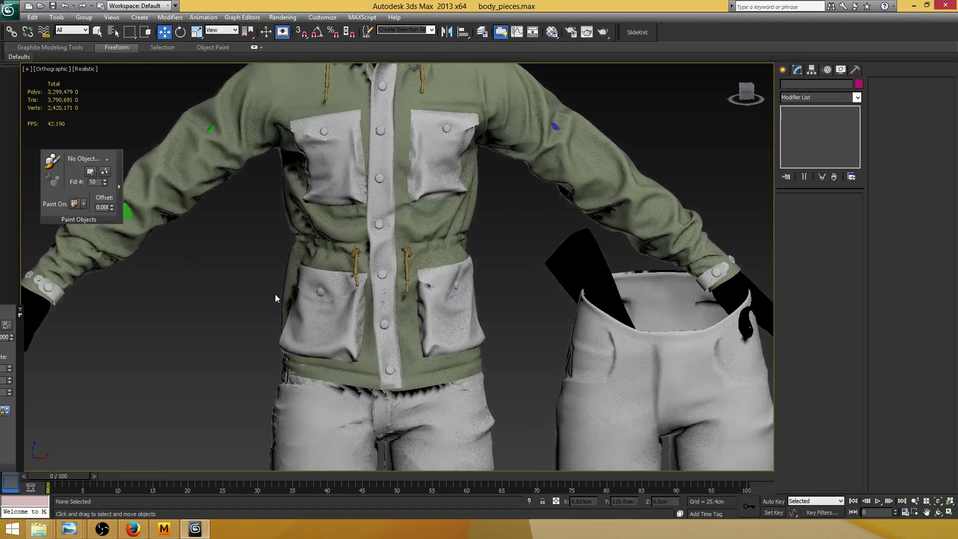
{"action": "left_click", "coordinate": [327, 302]}
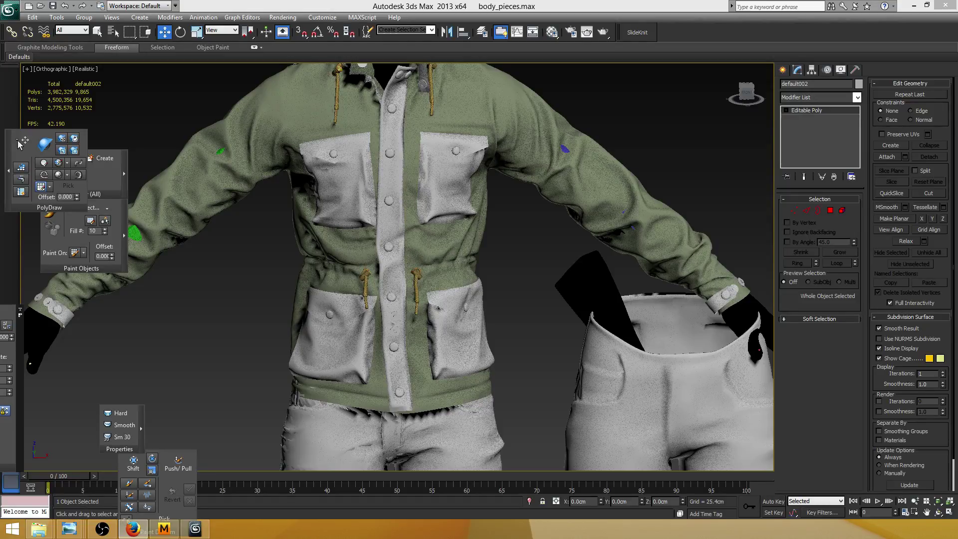
{"action": "scroll", "coordinate": [416, 239], "scroll_direction": "up", "scroll_amount": 4}
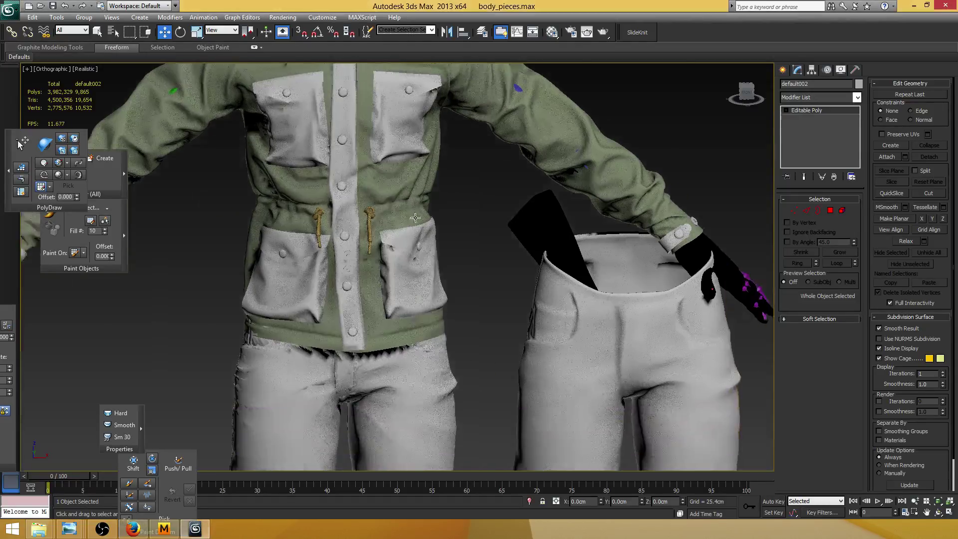
{"action": "key", "text": "F4"}
{"action": "scroll", "coordinate": [417, 238], "scroll_direction": "down", "scroll_amount": 5}
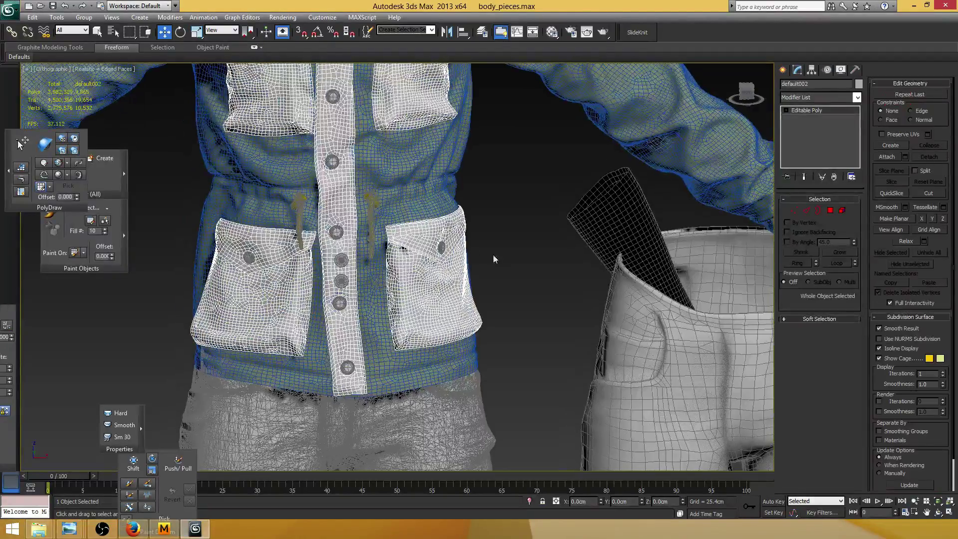
{"action": "scroll", "coordinate": [540, 249], "scroll_direction": "down", "scroll_amount": 3}
{"action": "scroll", "coordinate": [541, 249], "scroll_direction": "up", "scroll_amount": 3}
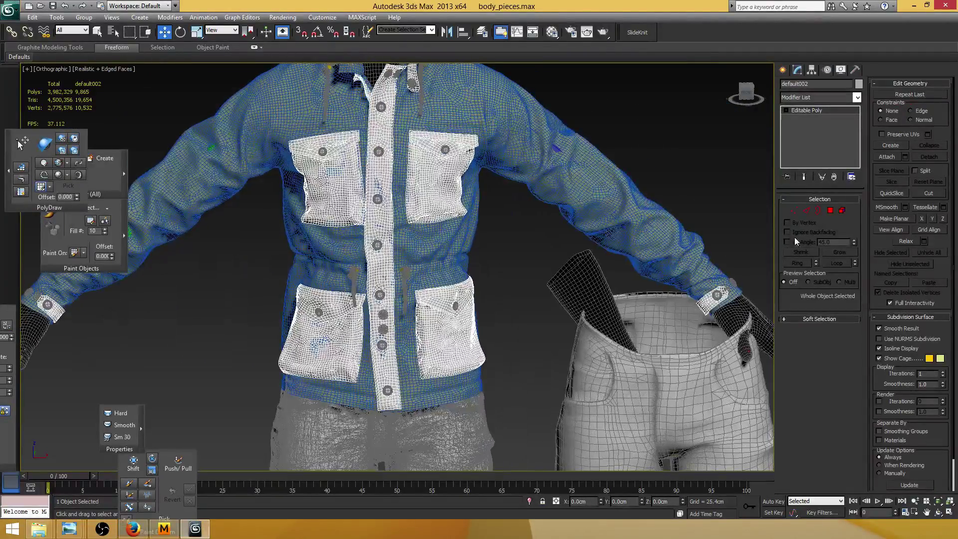
Step: Examine the pocket and placket mesh at Element level by selecting all its polygons, and clear the selection
{"action": "left_click", "coordinate": [842, 211]}
{"action": "scroll", "coordinate": [514, 259], "scroll_direction": "up", "scroll_amount": 2}
{"action": "scroll", "coordinate": [519, 256], "scroll_direction": "down", "scroll_amount": 7}
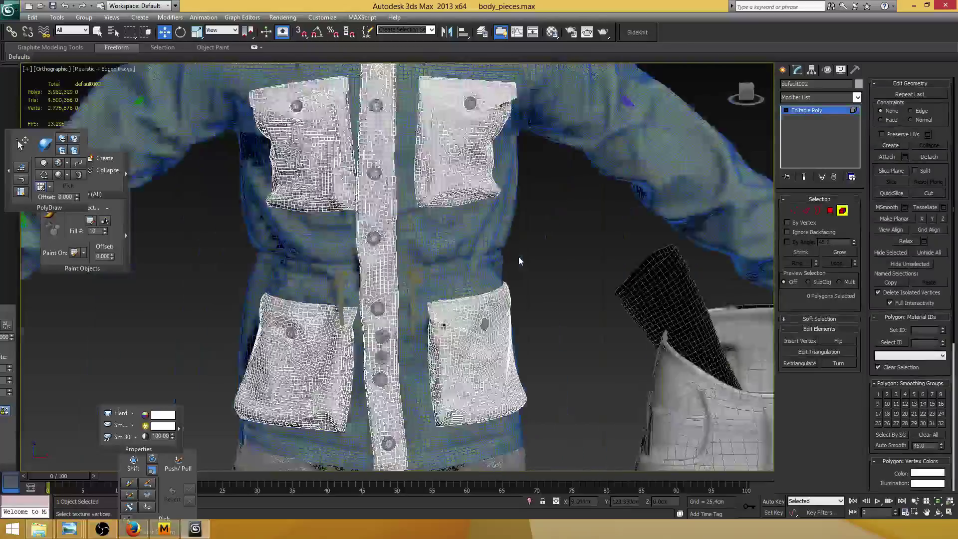
{"action": "scroll", "coordinate": [520, 251], "scroll_direction": "down", "scroll_amount": 2}
{"action": "key", "text": "ctrl+a"}
{"action": "scroll", "coordinate": [435, 324], "scroll_direction": "up", "scroll_amount": 3}
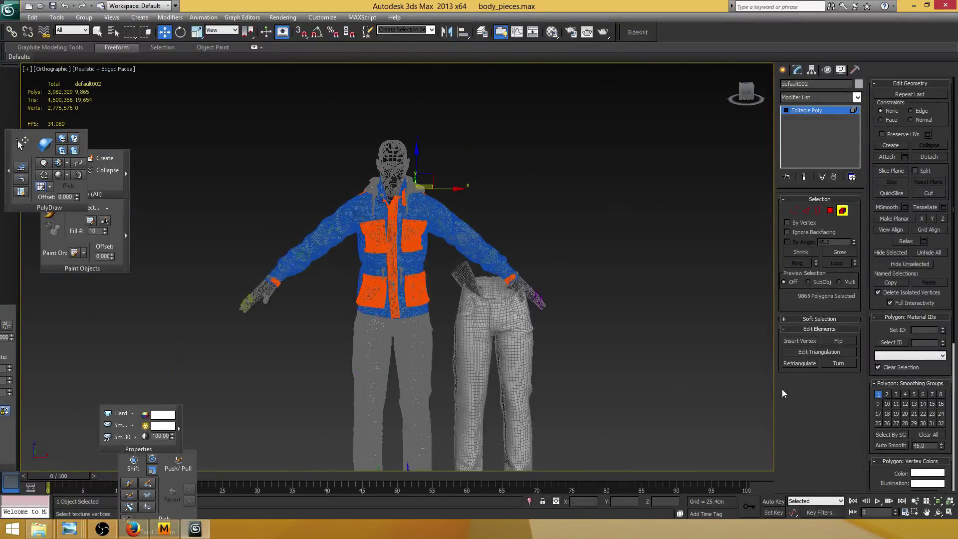
{"action": "scroll", "coordinate": [537, 238], "scroll_direction": "up", "scroll_amount": 2}
{"action": "scroll", "coordinate": [536, 237], "scroll_direction": "up", "scroll_amount": 3}
{"action": "left_click", "coordinate": [483, 231]}
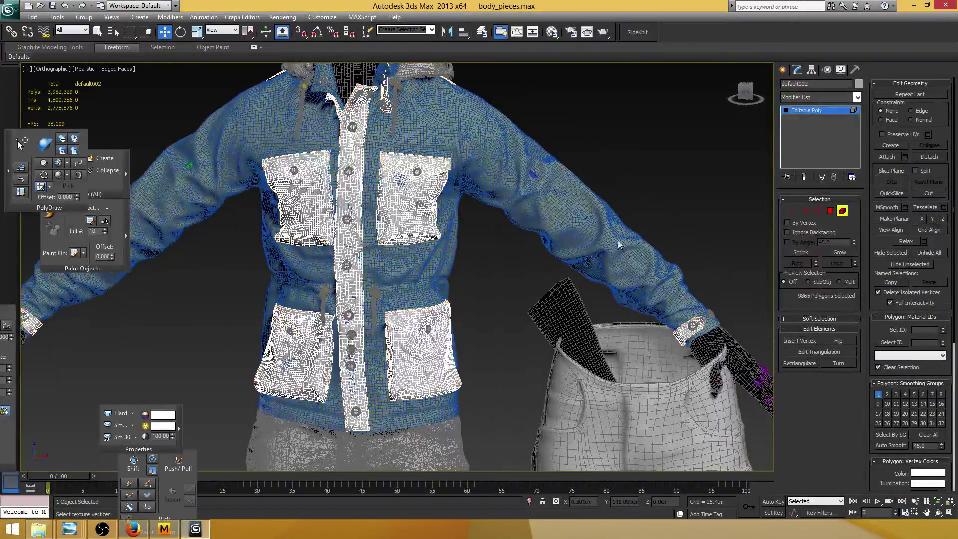
{"action": "left_click", "coordinate": [842, 211]}
{"action": "scroll", "coordinate": [511, 279], "scroll_direction": "up", "scroll_amount": 5}
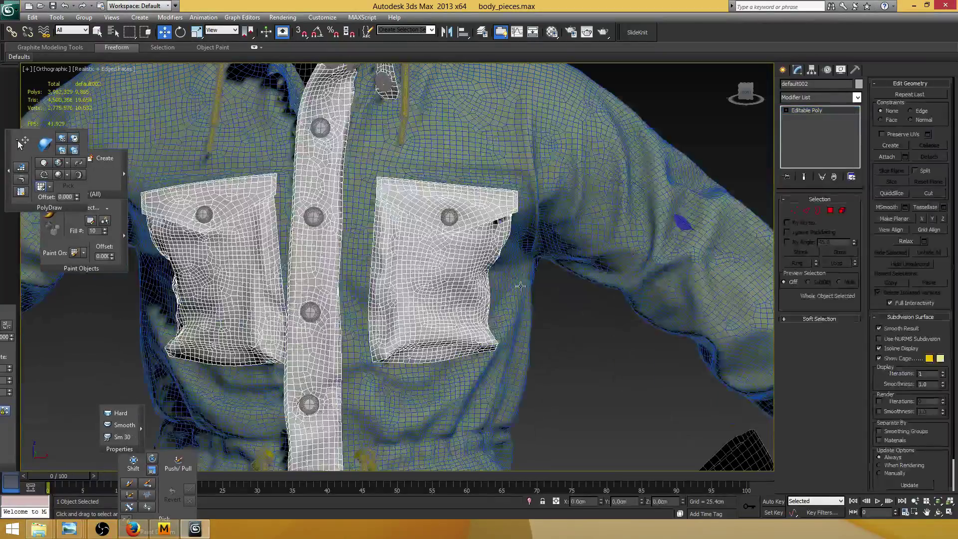
Step: Examine the selected pocket and placket mesh up close, from the chest pockets to the button tab at the collar
{"action": "middle_click_drag", "start_coordinate": [512, 280], "coordinate": [476, 257], "text": "alt"}
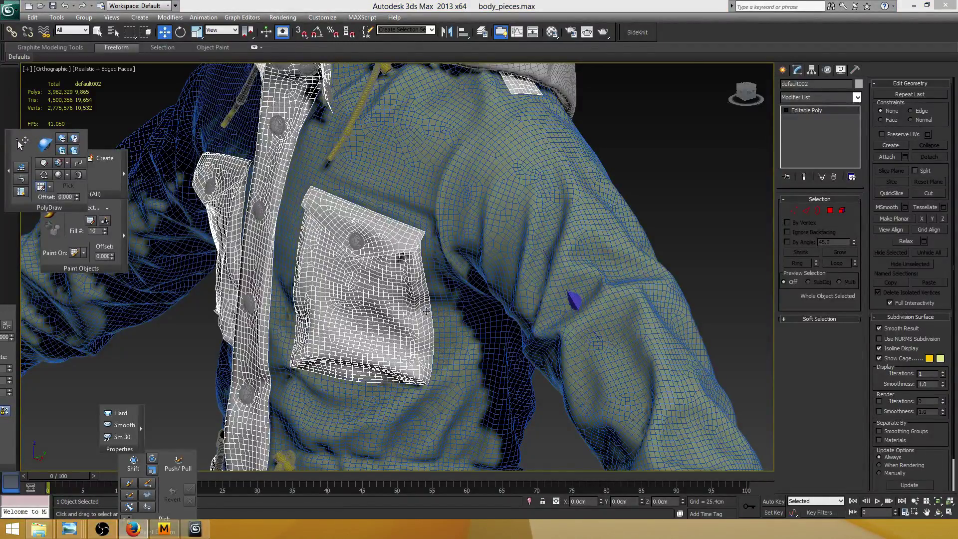
{"action": "scroll", "coordinate": [449, 280], "scroll_direction": "up", "scroll_amount": 4}
{"action": "middle_click_drag", "start_coordinate": [454, 280], "coordinate": [451, 382], "text": "alt"}
{"action": "scroll", "coordinate": [398, 346], "scroll_direction": "up", "scroll_amount": 4}
{"action": "scroll", "coordinate": [398, 346], "scroll_direction": "down", "scroll_amount": 4}
{"action": "middle_click_drag", "start_coordinate": [398, 347], "coordinate": [428, 271], "text": "alt"}
{"action": "scroll", "coordinate": [470, 325], "scroll_direction": "down", "scroll_amount": 4}
{"action": "scroll", "coordinate": [428, 271], "scroll_direction": "up", "scroll_amount": 4}
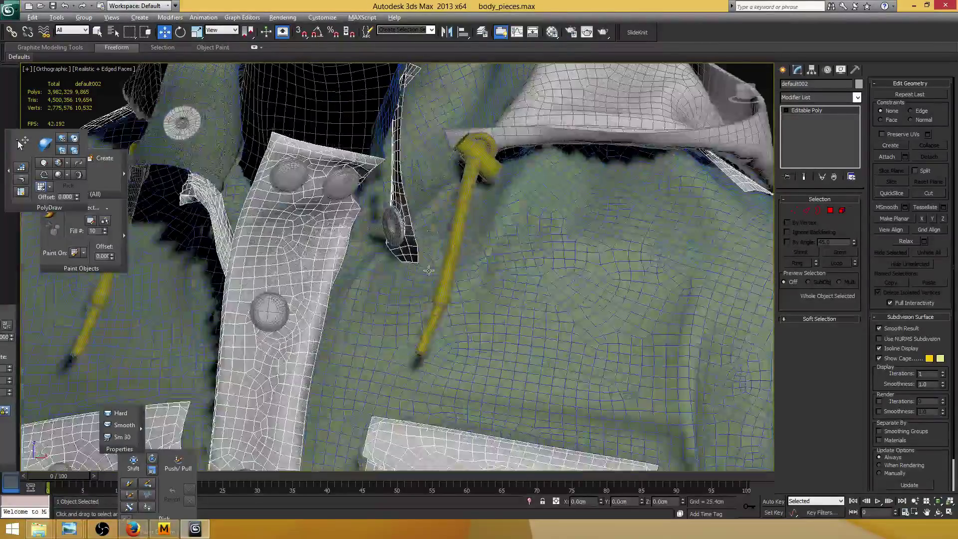
{"action": "left_click_drag", "start_coordinate": [428, 270], "coordinate": [349, 295], "text": "alt"}
{"action": "middle_click_drag", "start_coordinate": [349, 296], "coordinate": [346, 308], "text": "alt"}
{"action": "scroll", "coordinate": [424, 364], "scroll_direction": "up", "scroll_amount": 4}
{"action": "middle_click_drag", "start_coordinate": [329, 209], "coordinate": [396, 372]}
{"action": "scroll", "coordinate": [408, 367], "scroll_direction": "down", "scroll_amount": 4}
{"action": "scroll", "coordinate": [397, 372], "scroll_direction": "up", "scroll_amount": 4}
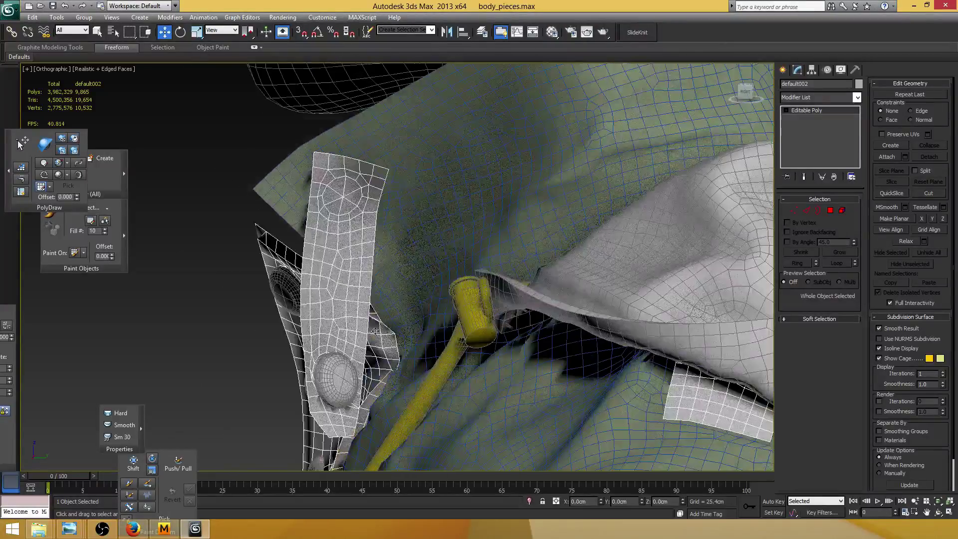
Step: Clone the lower button of the collar tab as an element of the buttons mesh, placing the copy near the tab's upper end
{"action": "left_click", "coordinate": [233, 346]}
{"action": "middle_click_drag", "start_coordinate": [234, 346], "coordinate": [474, 279], "text": "alt"}
{"action": "left_click", "coordinate": [317, 369]}
{"action": "scroll", "coordinate": [318, 367], "scroll_direction": "down", "scroll_amount": 3}
{"action": "scroll", "coordinate": [480, 286], "scroll_direction": "down", "scroll_amount": 3}
{"action": "left_click", "coordinate": [841, 210]}
{"action": "left_click", "coordinate": [371, 326]}
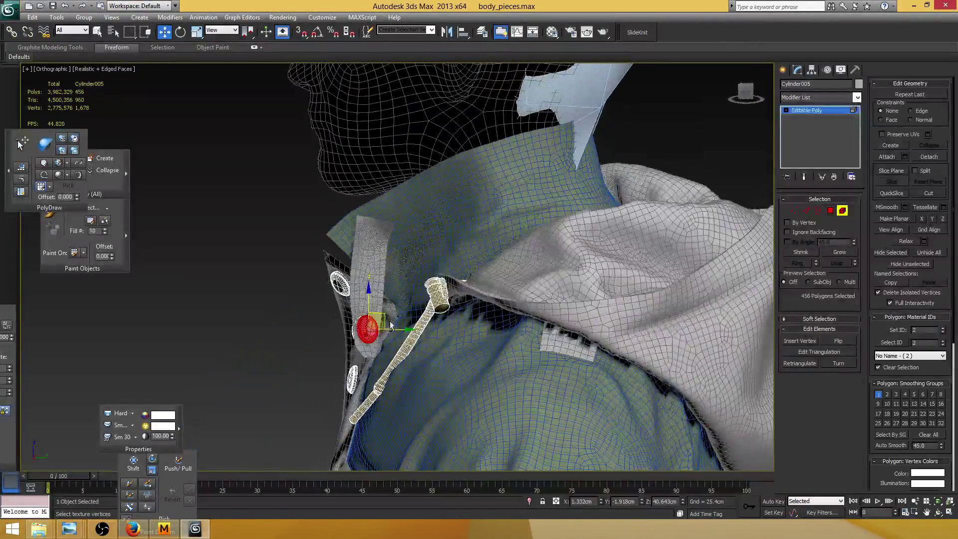
{"action": "scroll", "coordinate": [371, 327], "scroll_direction": "up", "scroll_amount": 4}
{"action": "middle_click_drag", "start_coordinate": [370, 326], "coordinate": [364, 316], "text": "alt"}
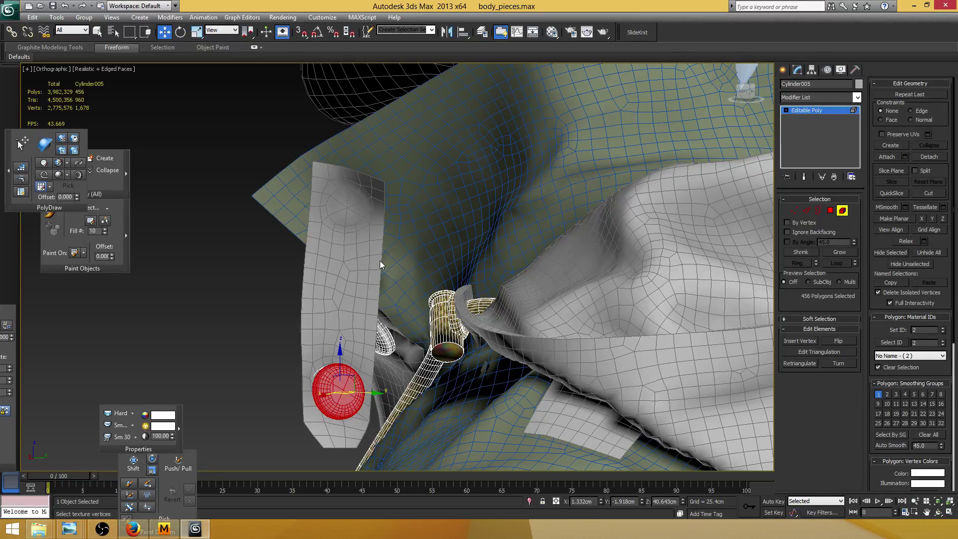
{"action": "middle_click_drag", "start_coordinate": [380, 261], "coordinate": [364, 282], "text": "alt"}
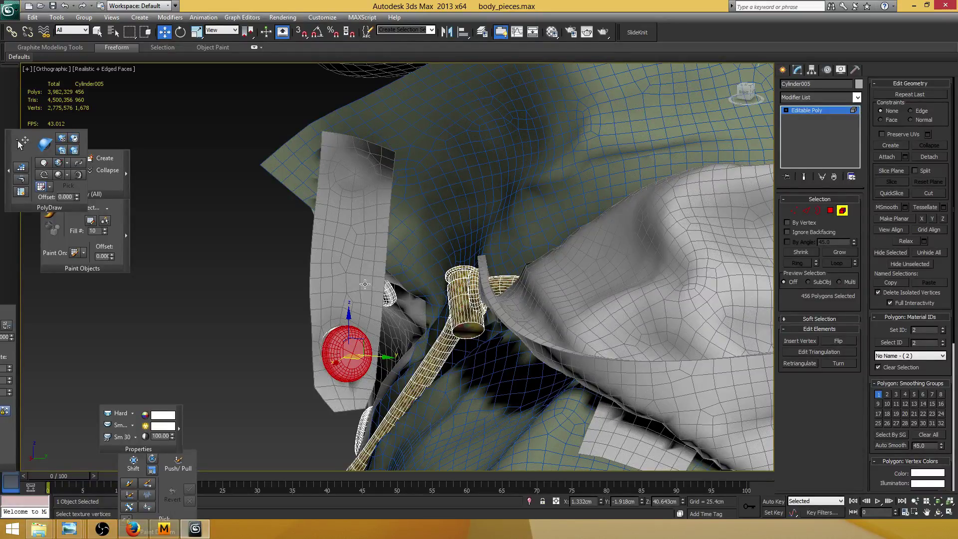
{"action": "middle_click_drag", "start_coordinate": [364, 284], "coordinate": [368, 292], "text": "alt"}
{"action": "left_click_drag", "start_coordinate": [353, 322], "coordinate": [374, 166], "text": "shift"}
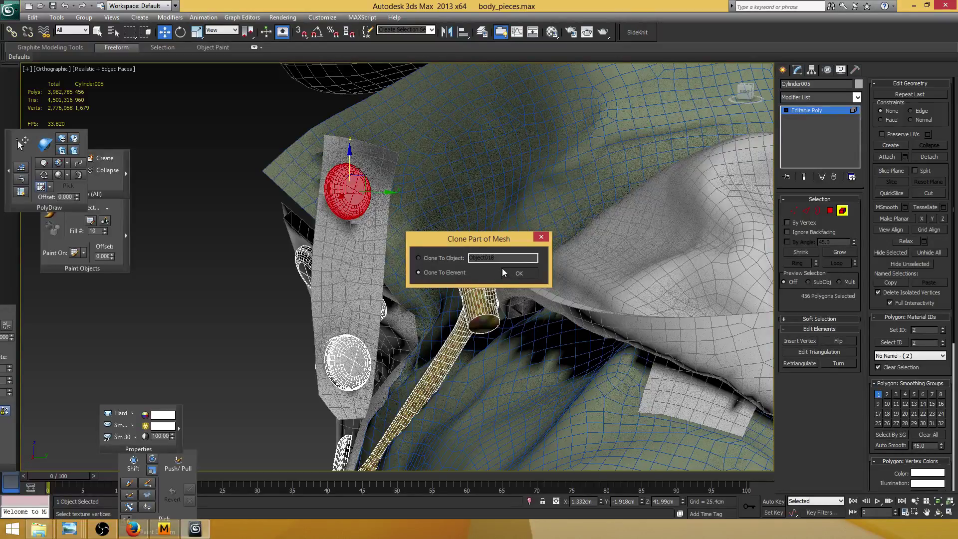
{"action": "left_click", "coordinate": [528, 274]}
Step: Rotate the copied button so it lies flat against the upper end of the collar tab
{"action": "mouse_move", "coordinate": [355, 196]}
{"action": "middle_mouse_down", "text": "alt"}
{"action": "mouse_move", "coordinate": [356, 252]}
{"action": "mouse_move", "coordinate": [370, 240]}
{"action": "mouse_move", "coordinate": [338, 247]}
{"action": "mouse_move", "coordinate": [278, 106]}
{"action": "middle_mouse_up", "text": "alt"}
{"action": "scroll", "coordinate": [370, 239], "scroll_direction": "up", "scroll_amount": 2}
{"action": "left_click", "coordinate": [180, 32]}
{"action": "scroll", "coordinate": [401, 246], "scroll_direction": "up", "scroll_amount": 5}
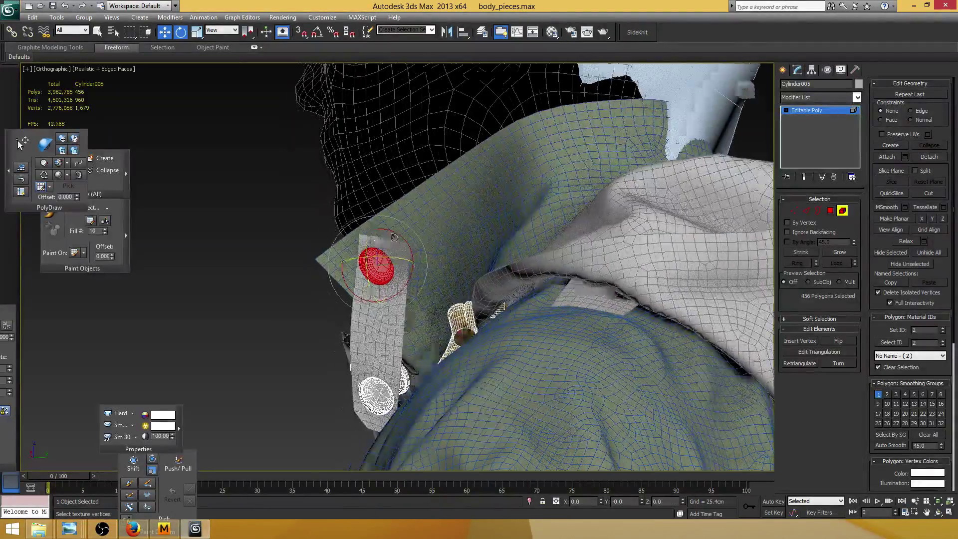
{"action": "left_click_drag", "start_coordinate": [388, 243], "coordinate": [367, 246]}
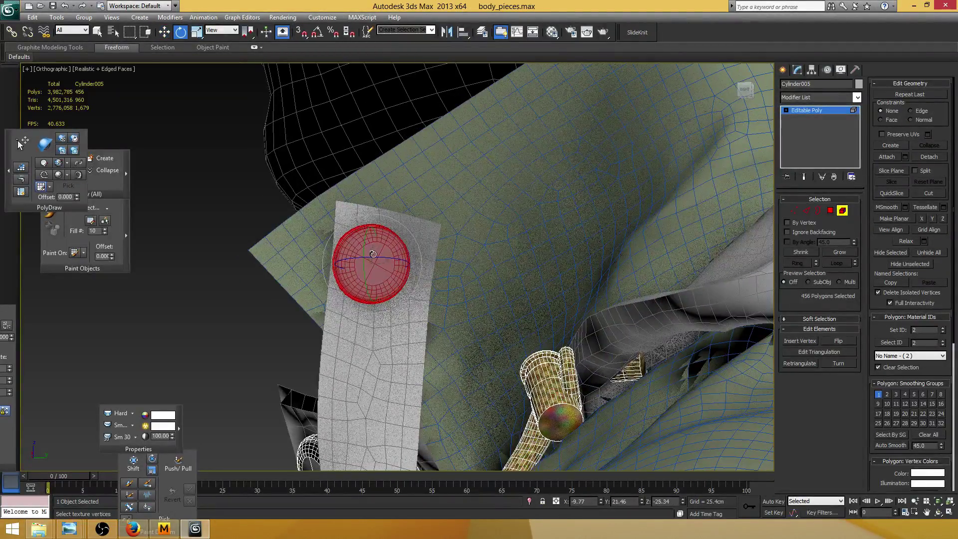
{"action": "middle_click_drag", "start_coordinate": [367, 245], "coordinate": [330, 214], "text": "alt"}
Step: Shift the copied button along the Y axis to centre it across the width of the collar tab
{"action": "left_click", "coordinate": [164, 32]}
{"action": "middle_click_drag", "start_coordinate": [402, 253], "coordinate": [409, 272], "text": "alt"}
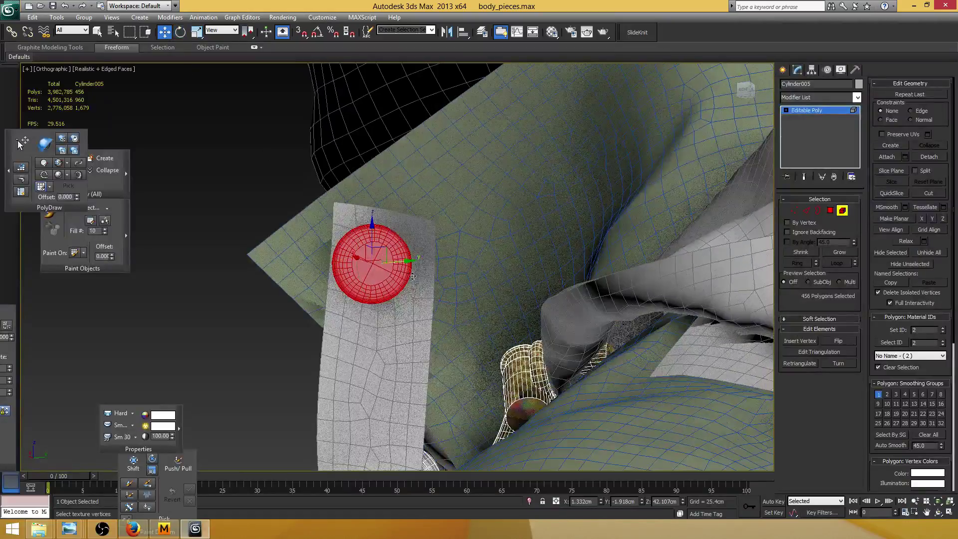
{"action": "left_click_drag", "start_coordinate": [400, 262], "coordinate": [413, 261]}
{"action": "middle_click_drag", "start_coordinate": [414, 261], "coordinate": [462, 275], "text": "alt"}
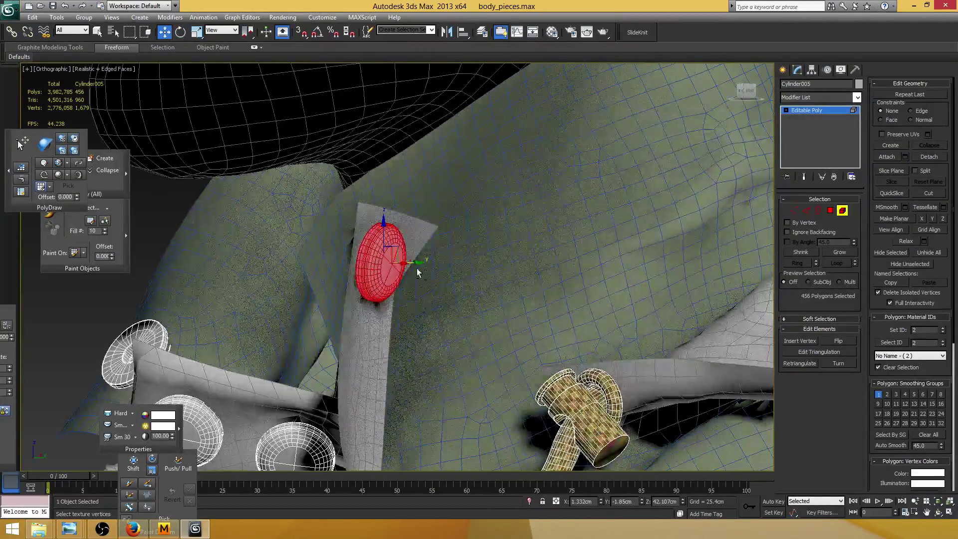
{"action": "left_click_drag", "start_coordinate": [410, 261], "coordinate": [406, 260]}
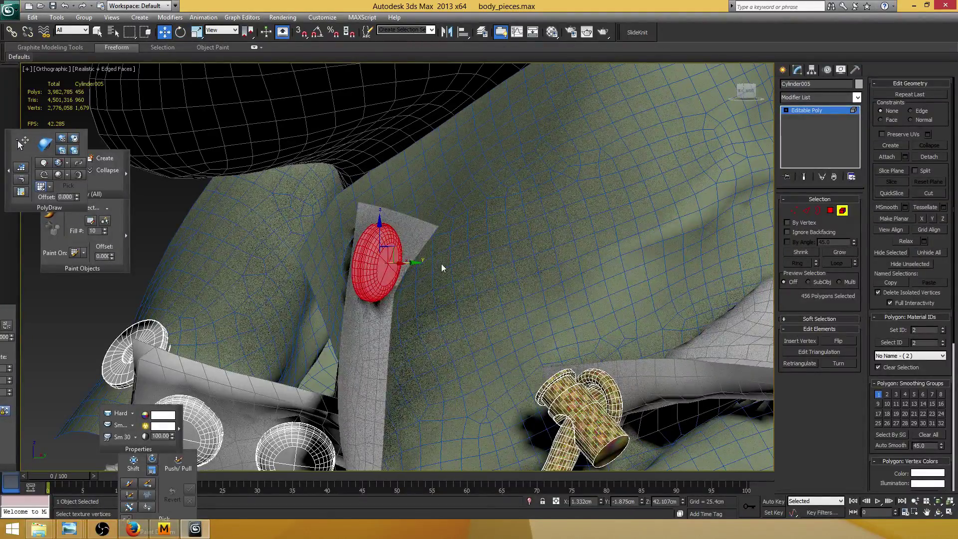
{"action": "middle_click_drag", "start_coordinate": [406, 260], "coordinate": [411, 264], "text": "alt"}
{"action": "left_click_drag", "start_coordinate": [412, 265], "coordinate": [416, 264]}
{"action": "middle_click_drag", "start_coordinate": [416, 265], "coordinate": [415, 254], "text": "alt"}
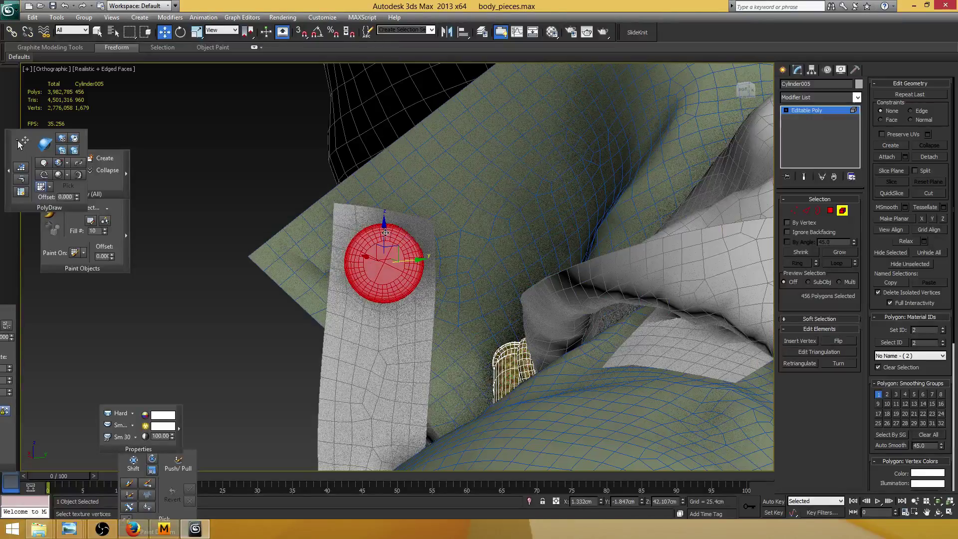
Step: Fine-tune the copied button's height on the collar tab and leave Element level
{"action": "left_click_drag", "start_coordinate": [383, 241], "coordinate": [382, 252]}
{"action": "middle_click_drag", "start_coordinate": [382, 252], "coordinate": [410, 254], "text": "alt"}
{"action": "left_click_drag", "start_coordinate": [384, 247], "coordinate": [385, 237]}
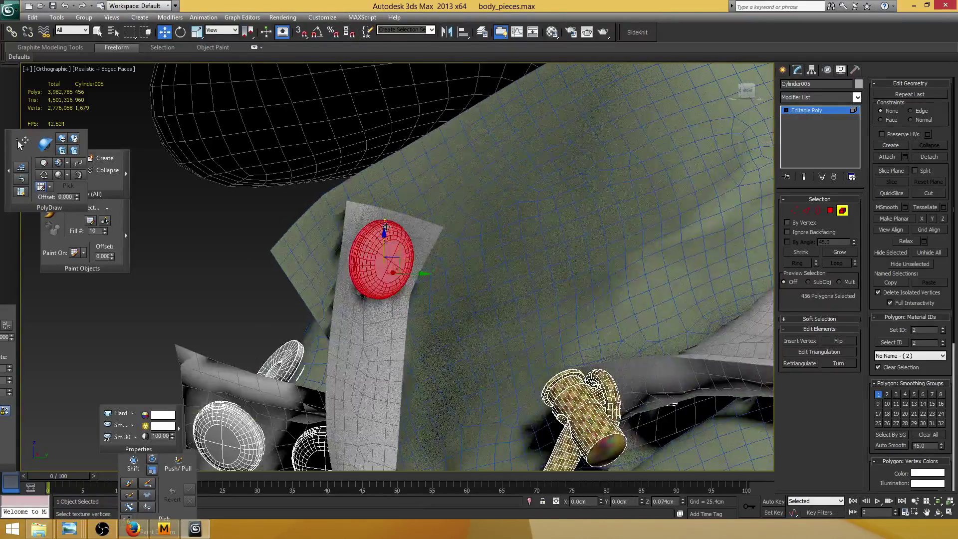
{"action": "middle_click_drag", "start_coordinate": [384, 237], "coordinate": [324, 273], "text": "alt"}
{"action": "left_click", "coordinate": [265, 286]}
{"action": "left_click", "coordinate": [843, 211]}
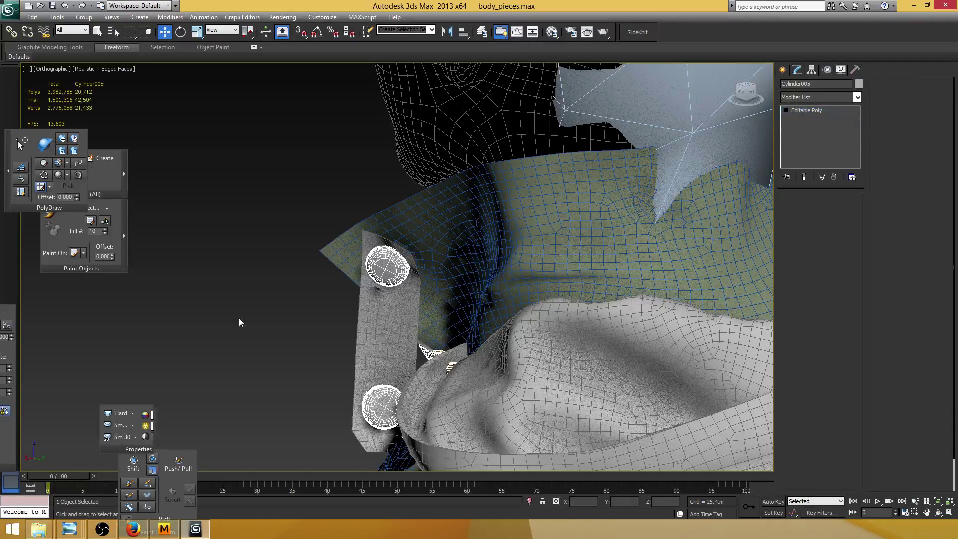
Step: Add an Unwrap UVW modifier to the buttons mesh and, at Face level, turn off Map Seams, Normalize Map and the quick planar map gizmo
{"action": "middle_click_drag", "start_coordinate": [240, 320], "coordinate": [252, 296], "text": "alt"}
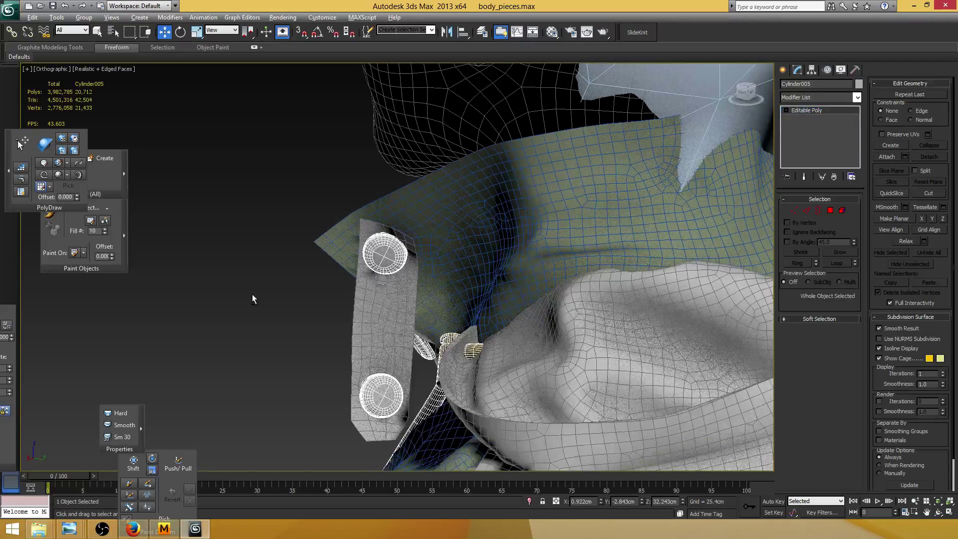
{"action": "left_click", "coordinate": [856, 97]}
{"action": "scroll", "coordinate": [853, 240], "scroll_direction": "down", "scroll_amount": 12}
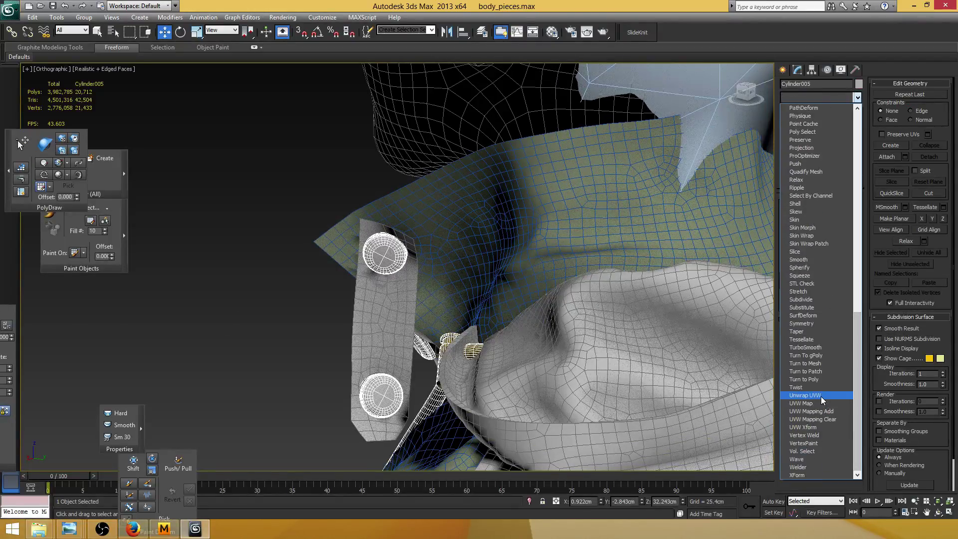
{"action": "left_click", "coordinate": [821, 396]}
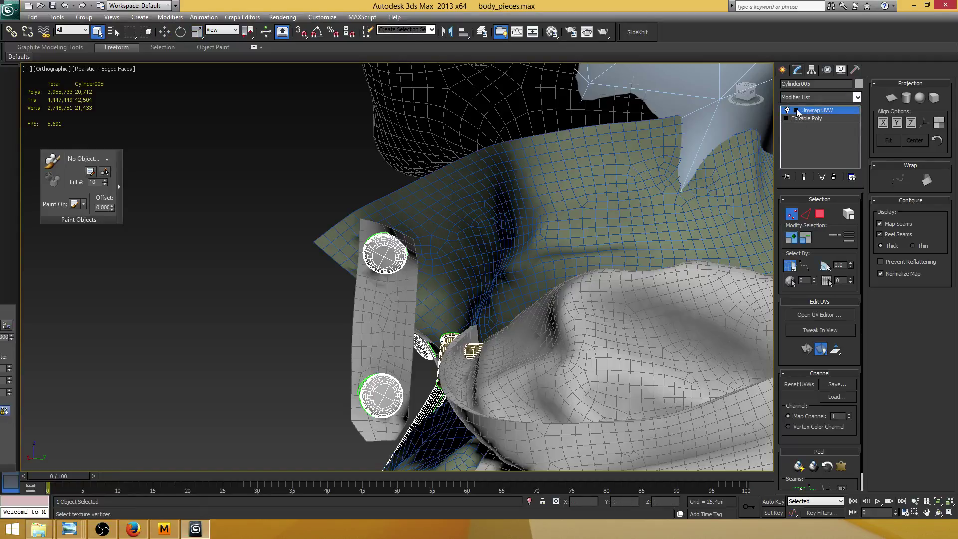
{"action": "left_click", "coordinate": [797, 111]}
{"action": "left_click", "coordinate": [809, 134]}
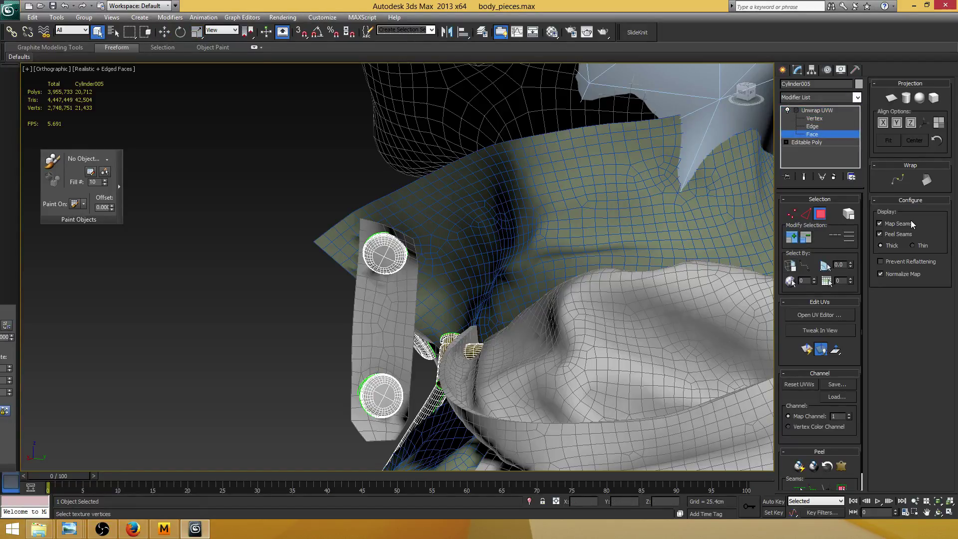
{"action": "left_click", "coordinate": [906, 274]}
{"action": "left_click", "coordinate": [821, 349]}
Step: Open the UV editor and move the copied button's front UV shell off the overlapping one into an empty area of the UV square
{"action": "left_click", "coordinate": [820, 315]}
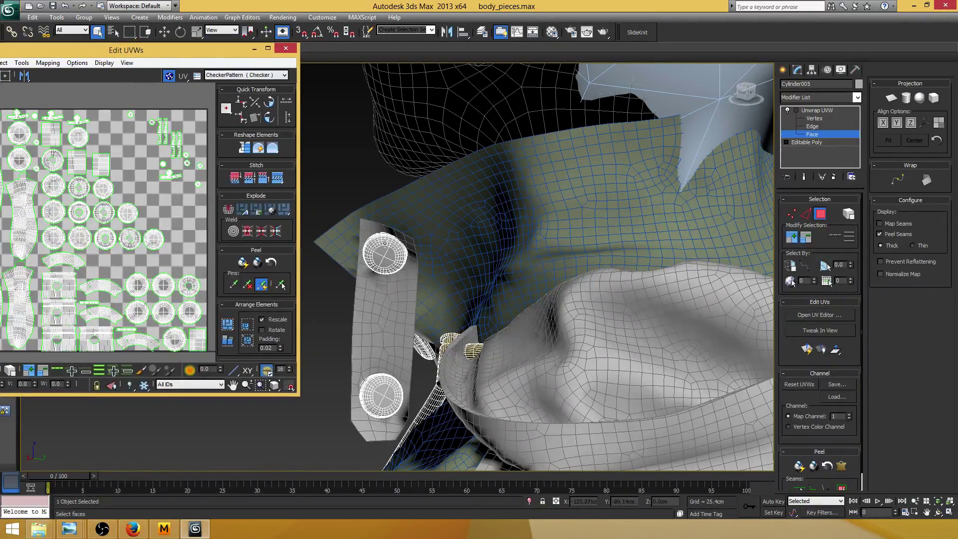
{"action": "middle_click_drag", "start_coordinate": [395, 244], "coordinate": [411, 224]}
{"action": "left_click", "coordinate": [411, 229]}
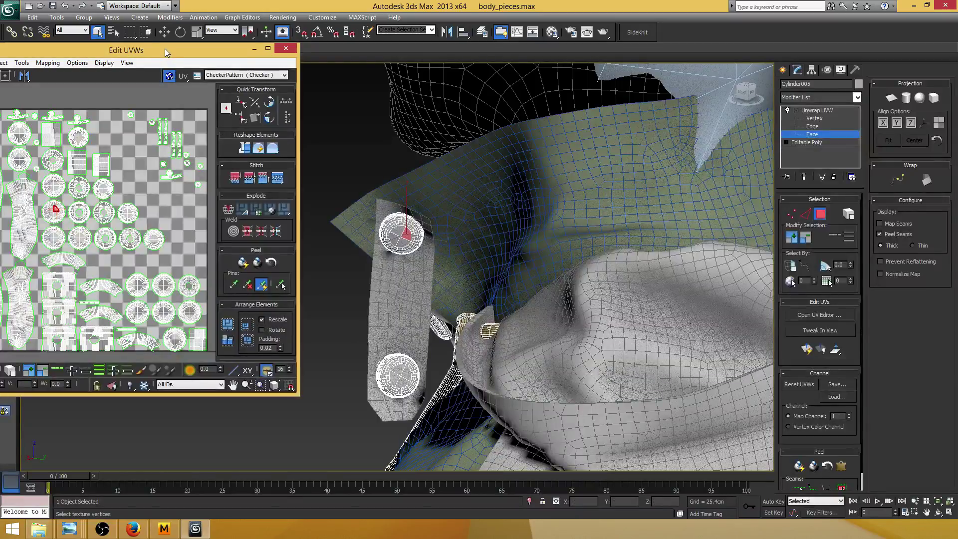
{"action": "left_click_drag", "start_coordinate": [165, 49], "coordinate": [260, 40]}
{"action": "middle_click_drag", "start_coordinate": [442, 266], "coordinate": [492, 254]}
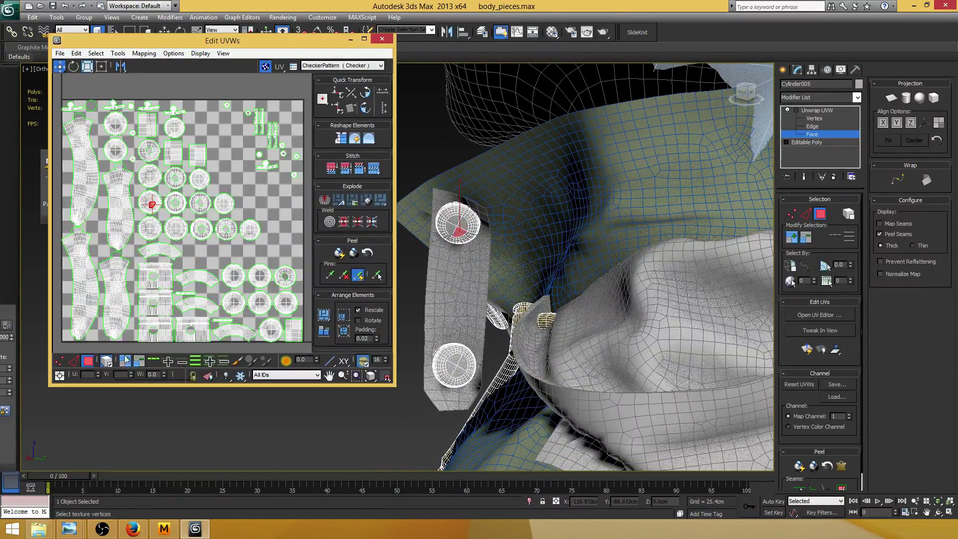
{"action": "left_click", "coordinate": [170, 196]}
{"action": "scroll", "coordinate": [169, 195], "scroll_direction": "up", "scroll_amount": 3}
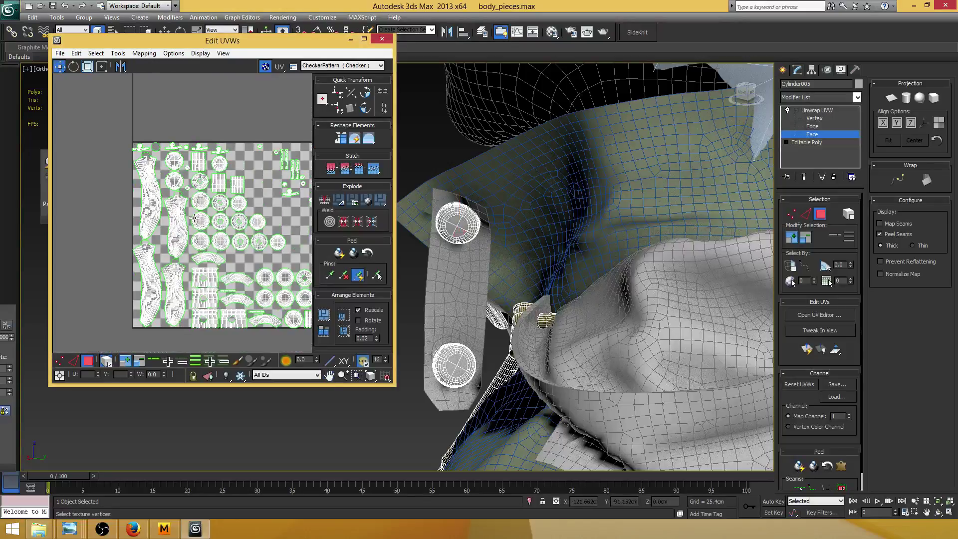
{"action": "left_click", "coordinate": [206, 221]}
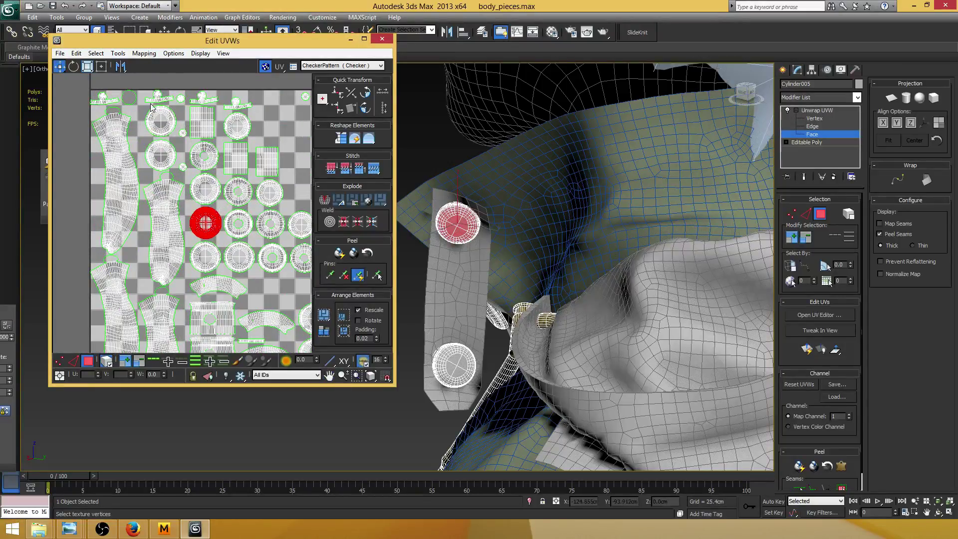
{"action": "left_click", "coordinate": [102, 68]}
{"action": "middle_click_drag", "start_coordinate": [238, 231], "coordinate": [155, 220]}
{"action": "left_click_drag", "start_coordinate": [124, 219], "coordinate": [262, 139]}
Step: Switch the viewport to wireframe, select a face on the back of the copied button and locate its shell in the UV layout
{"action": "mouse_move", "coordinate": [479, 220]}
{"action": "middle_mouse_down", "text": "alt"}
{"action": "mouse_move", "coordinate": [594, 201]}
{"action": "mouse_move", "coordinate": [545, 238]}
{"action": "mouse_move", "coordinate": [578, 202]}
{"action": "mouse_move", "coordinate": [563, 192]}
{"action": "middle_mouse_up", "text": "alt"}
{"action": "key", "text": "F3"}
{"action": "scroll", "coordinate": [544, 238], "scroll_direction": "up", "scroll_amount": 4}
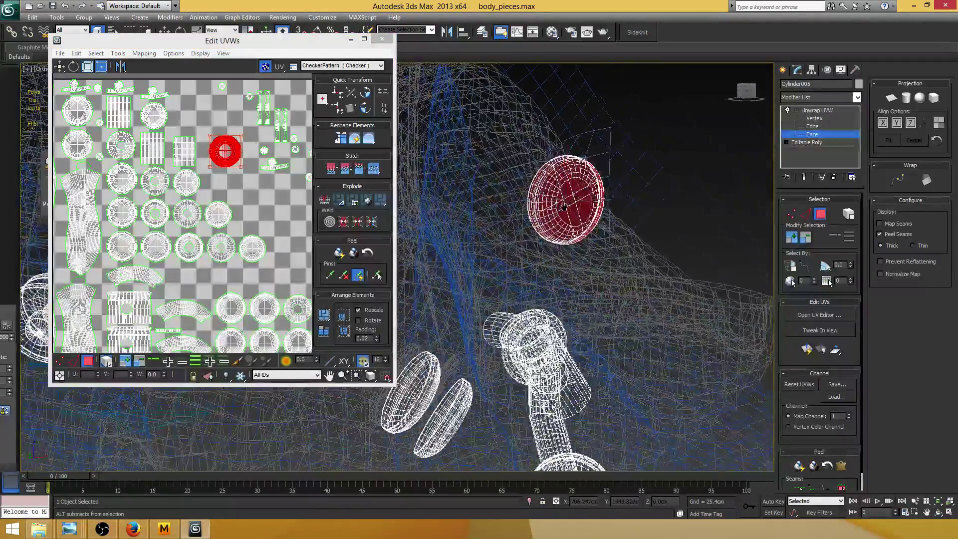
{"action": "scroll", "coordinate": [564, 192], "scroll_direction": "up", "scroll_amount": 4}
{"action": "middle_click_drag", "start_coordinate": [606, 220], "coordinate": [623, 205], "text": "alt"}
{"action": "left_click", "coordinate": [626, 204]}
{"action": "middle_click_drag", "start_coordinate": [272, 253], "coordinate": [162, 237]}
{"action": "scroll", "coordinate": [157, 178], "scroll_direction": "down", "scroll_amount": 3}
{"action": "scroll", "coordinate": [157, 179], "scroll_direction": "up", "scroll_amount": 3}
{"action": "scroll", "coordinate": [185, 181], "scroll_direction": "down", "scroll_amount": 1}
{"action": "scroll", "coordinate": [280, 177], "scroll_direction": "up", "scroll_amount": 2}
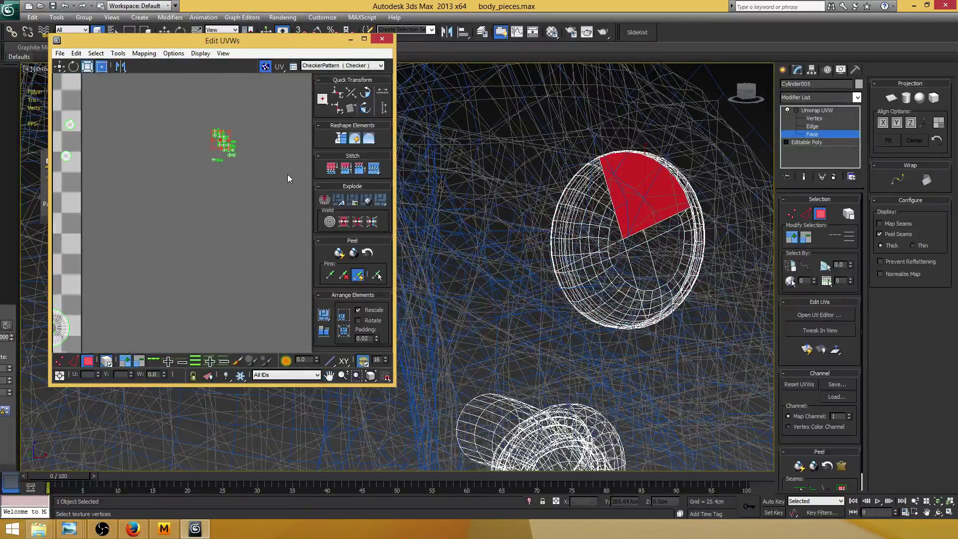
{"action": "middle_click_drag", "start_coordinate": [244, 155], "coordinate": [250, 161]}
{"action": "scroll", "coordinate": [249, 160], "scroll_direction": "up", "scroll_amount": 6}
{"action": "middle_click_drag", "start_coordinate": [197, 122], "coordinate": [225, 188]}
{"action": "scroll", "coordinate": [225, 189], "scroll_direction": "up", "scroll_amount": 3}
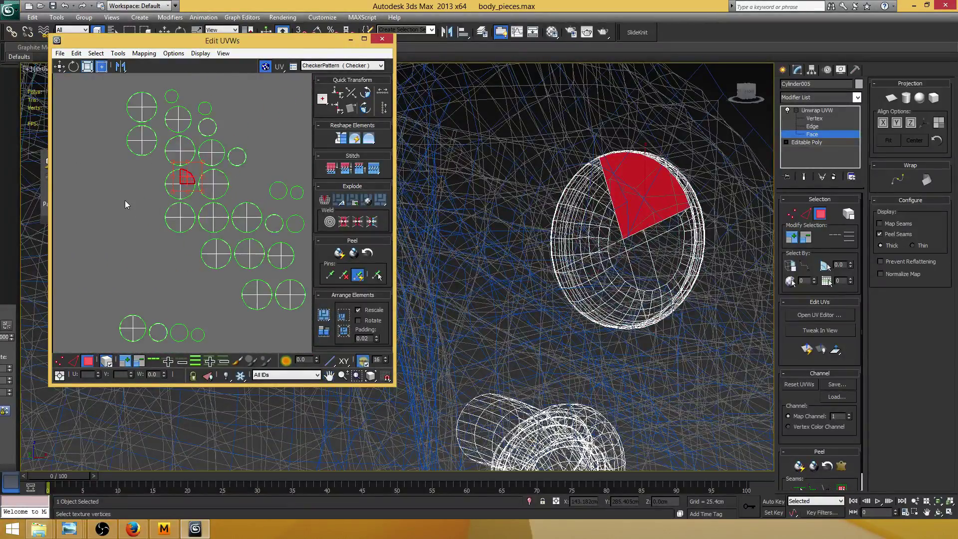
Step: Select the whole UV shell of the copied button's back and move it aside from the overlapping shell
{"action": "left_click", "coordinate": [127, 204]}
{"action": "left_click", "coordinate": [173, 190]}
{"action": "scroll", "coordinate": [181, 191], "scroll_direction": "down", "scroll_amount": 3}
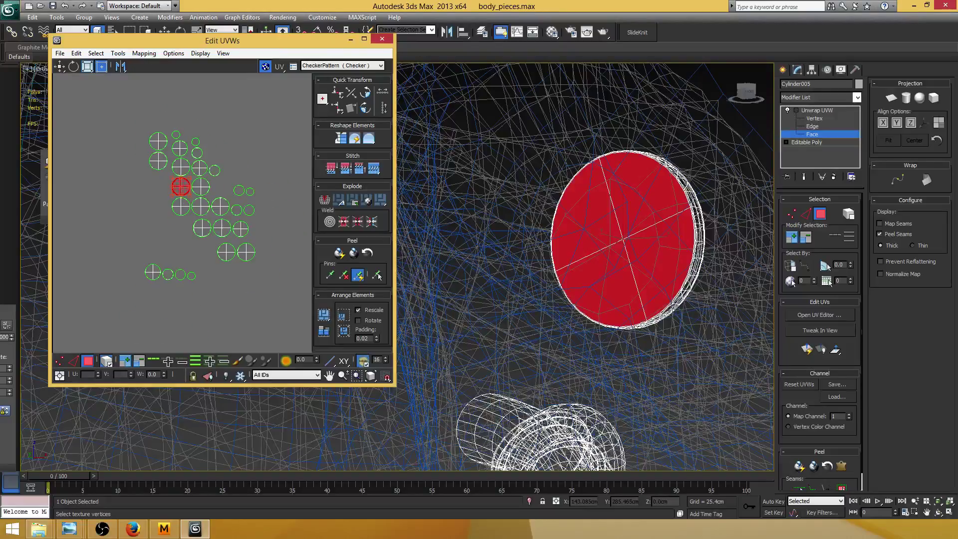
{"action": "key", "text": "alt+Tab"}
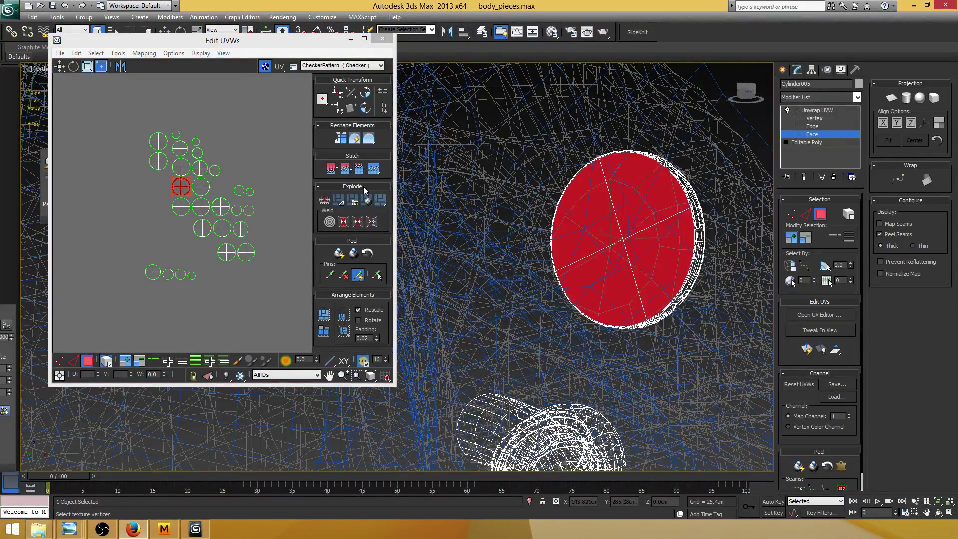
{"action": "middle_click_drag", "start_coordinate": [249, 178], "coordinate": [272, 165]}
{"action": "left_click_drag", "start_coordinate": [206, 175], "coordinate": [181, 178]}
{"action": "scroll", "coordinate": [182, 168], "scroll_direction": "down", "scroll_amount": 2}
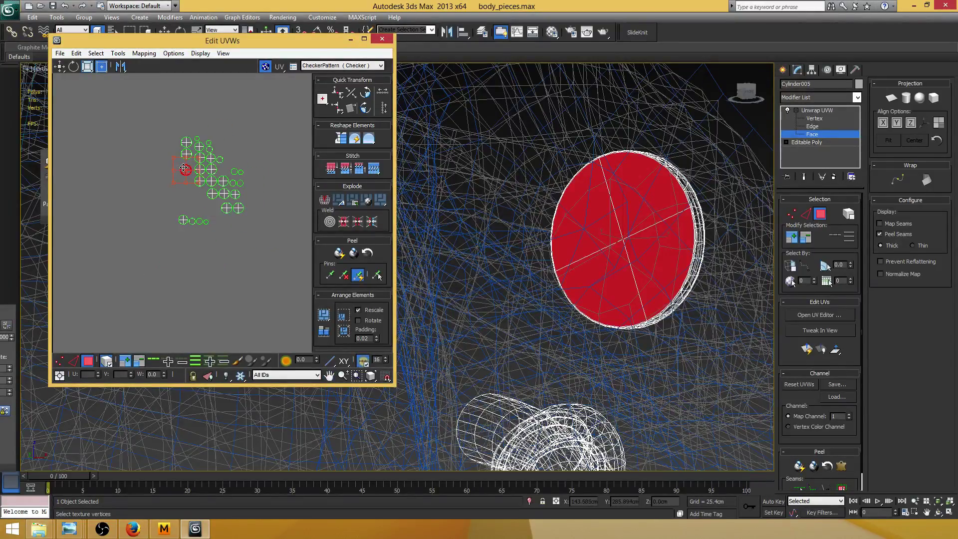
Step: Move all the small circular UV shells from outside the UV square into the empty space inside its right edge, and deselect them
{"action": "scroll", "coordinate": [168, 159], "scroll_direction": "up", "scroll_amount": 1}
{"action": "left_click_drag", "start_coordinate": [265, 252], "coordinate": [265, 252]}
{"action": "scroll", "coordinate": [225, 229], "scroll_direction": "up", "scroll_amount": 2}
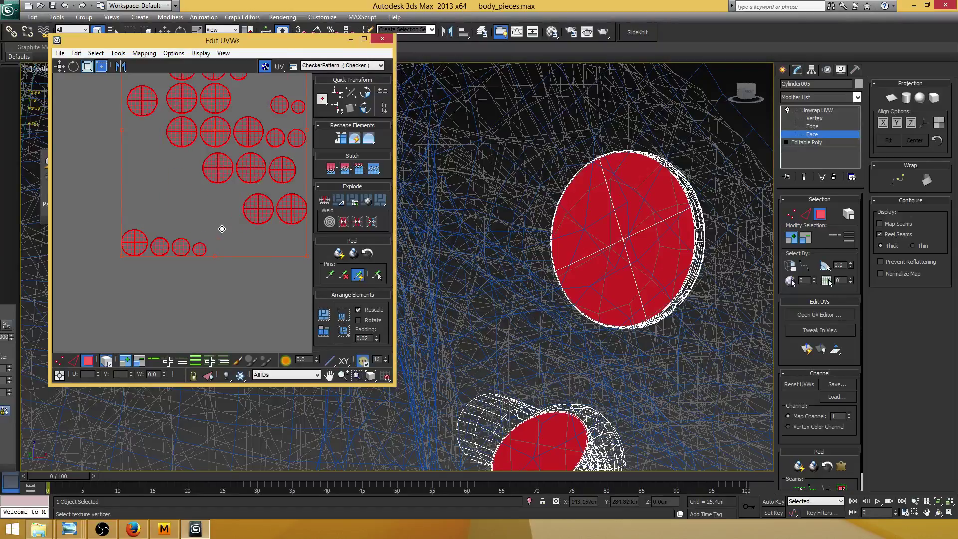
{"action": "scroll", "coordinate": [217, 227], "scroll_direction": "down", "scroll_amount": 5}
{"action": "middle_click_drag", "start_coordinate": [206, 223], "coordinate": [293, 197]}
{"action": "left_click_drag", "start_coordinate": [301, 183], "coordinate": [94, 321]}
{"action": "middle_click_drag", "start_coordinate": [97, 335], "coordinate": [185, 217]}
{"action": "left_click_drag", "start_coordinate": [191, 208], "coordinate": [232, 223]}
{"action": "scroll", "coordinate": [230, 225], "scroll_direction": "up", "scroll_amount": 2}
{"action": "left_click", "coordinate": [259, 185]}
{"action": "key", "text": "ctrl+z"}
{"action": "left_click", "coordinate": [178, 175]}
Step: Hide the checker background in the UV editor and examine how the shells are packed in the UV square
{"action": "left_click", "coordinate": [266, 69]}
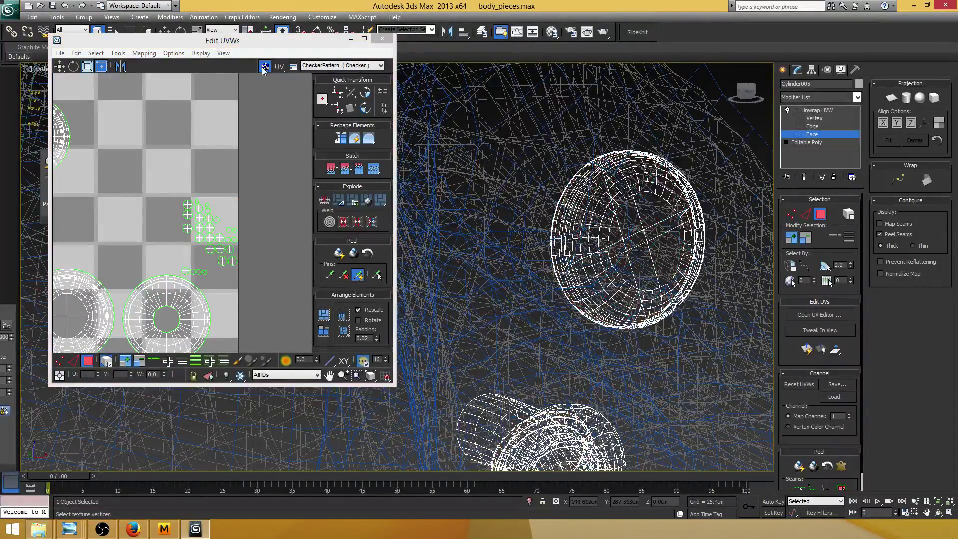
{"action": "middle_click_drag", "start_coordinate": [192, 213], "coordinate": [291, 242]}
{"action": "scroll", "coordinate": [234, 219], "scroll_direction": "up", "scroll_amount": 4}
{"action": "scroll", "coordinate": [217, 214], "scroll_direction": "down", "scroll_amount": 5}
{"action": "scroll", "coordinate": [217, 213], "scroll_direction": "down", "scroll_amount": 6}
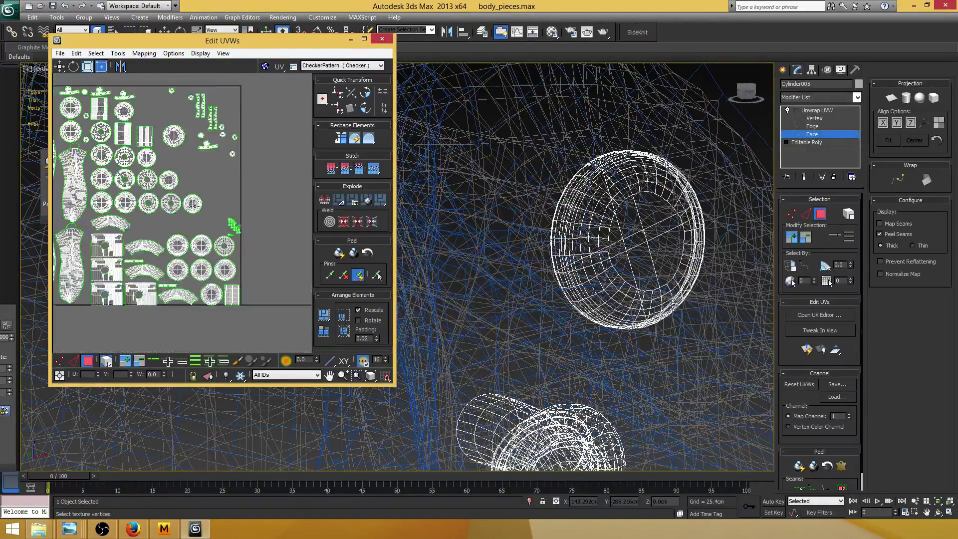
{"action": "middle_click_drag", "start_coordinate": [196, 203], "coordinate": [217, 201]}
{"action": "scroll", "coordinate": [214, 199], "scroll_direction": "up", "scroll_amount": 4}
{"action": "middle_click_drag", "start_coordinate": [144, 223], "coordinate": [236, 198]}
{"action": "scroll", "coordinate": [212, 207], "scroll_direction": "up", "scroll_amount": 2}
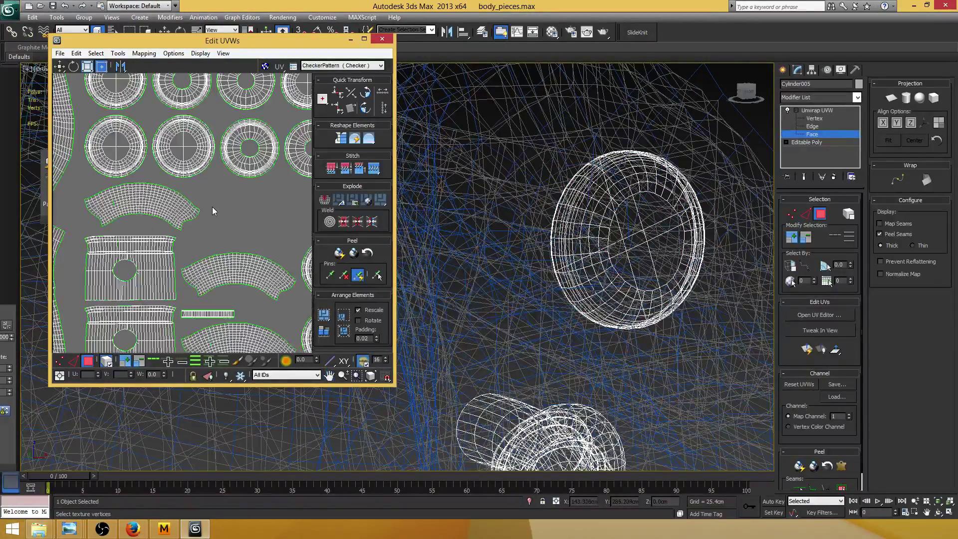
{"action": "scroll", "coordinate": [148, 224], "scroll_direction": "up", "scroll_amount": 4}
{"action": "scroll", "coordinate": [148, 223], "scroll_direction": "down", "scroll_amount": 5}
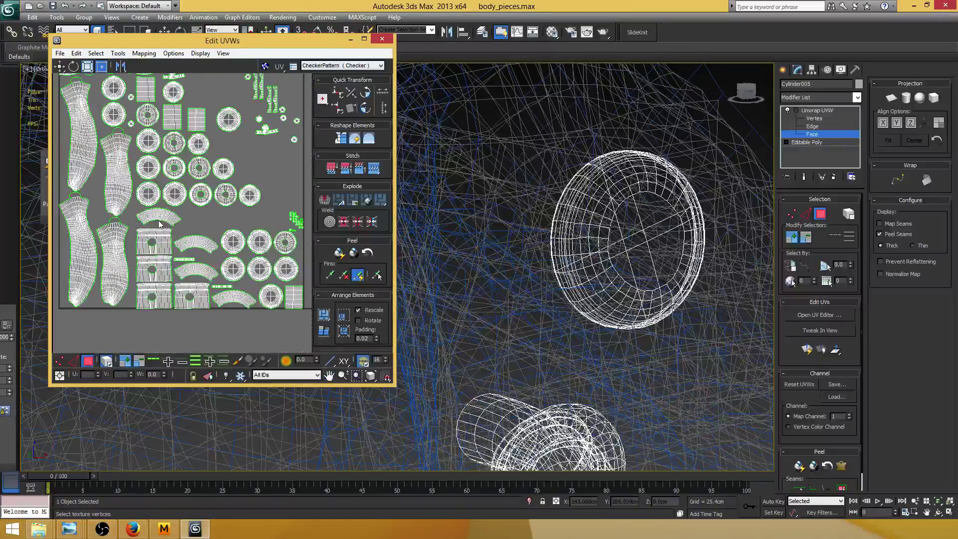
Step: Inspect the pinched end of the long curved shell above the lower sleeve-shaped shell for overlapping edges, leaving nothing selected
{"action": "scroll", "coordinate": [237, 205], "scroll_direction": "up", "scroll_amount": 3}
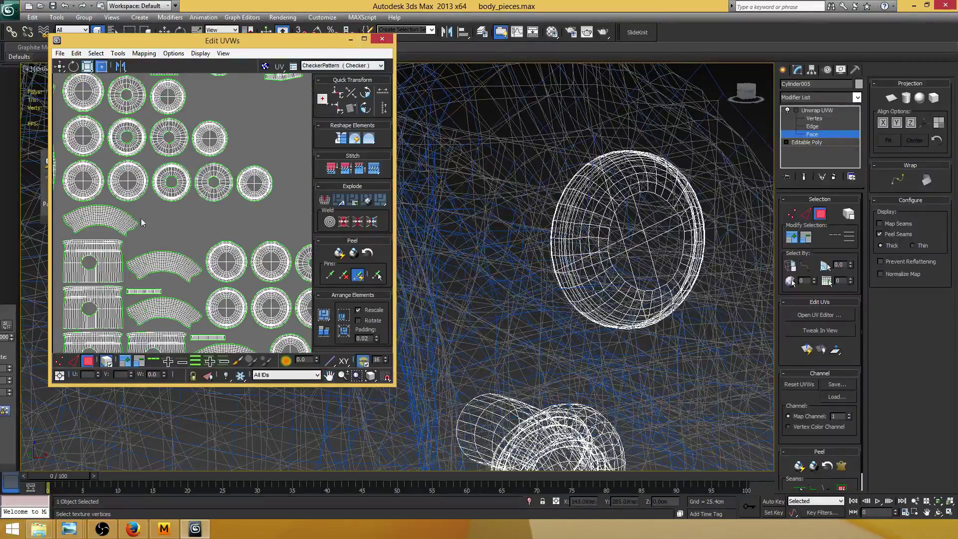
{"action": "middle_click_drag", "start_coordinate": [142, 220], "coordinate": [358, 161]}
{"action": "left_click", "coordinate": [221, 282]}
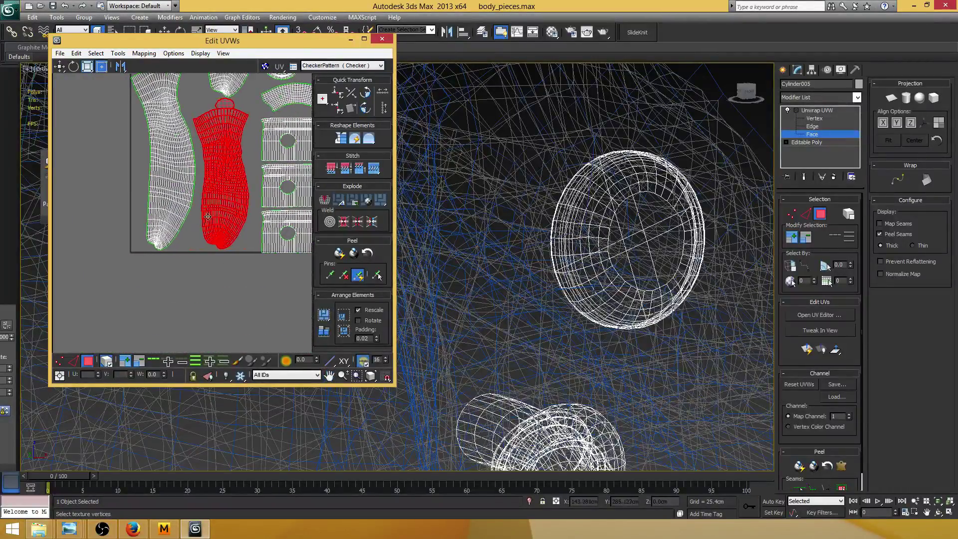
{"action": "scroll", "coordinate": [222, 269], "scroll_direction": "up", "scroll_amount": 5}
{"action": "scroll", "coordinate": [222, 241], "scroll_direction": "up", "scroll_amount": 5}
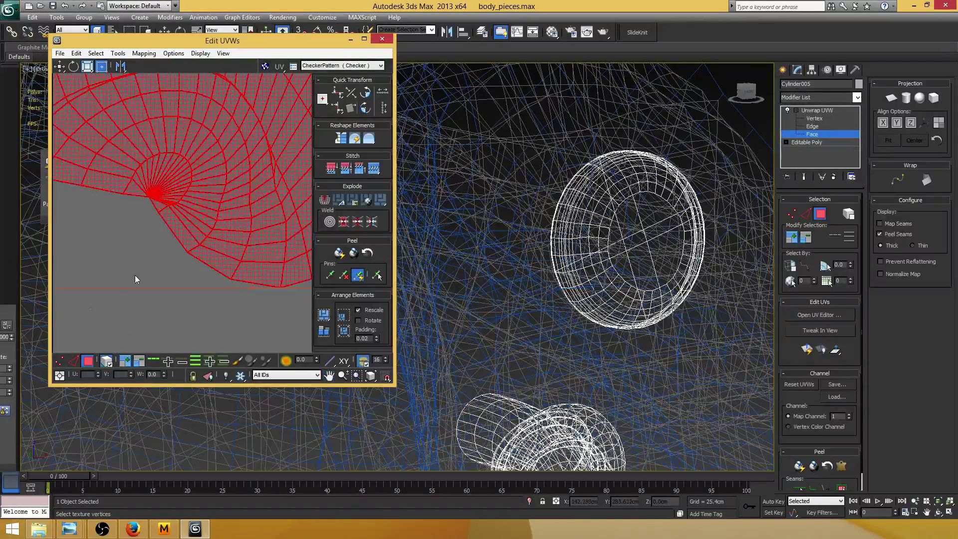
{"action": "left_click", "coordinate": [147, 222]}
{"action": "scroll", "coordinate": [146, 224], "scroll_direction": "down", "scroll_amount": 1}
{"action": "scroll", "coordinate": [145, 231], "scroll_direction": "down", "scroll_amount": 2}
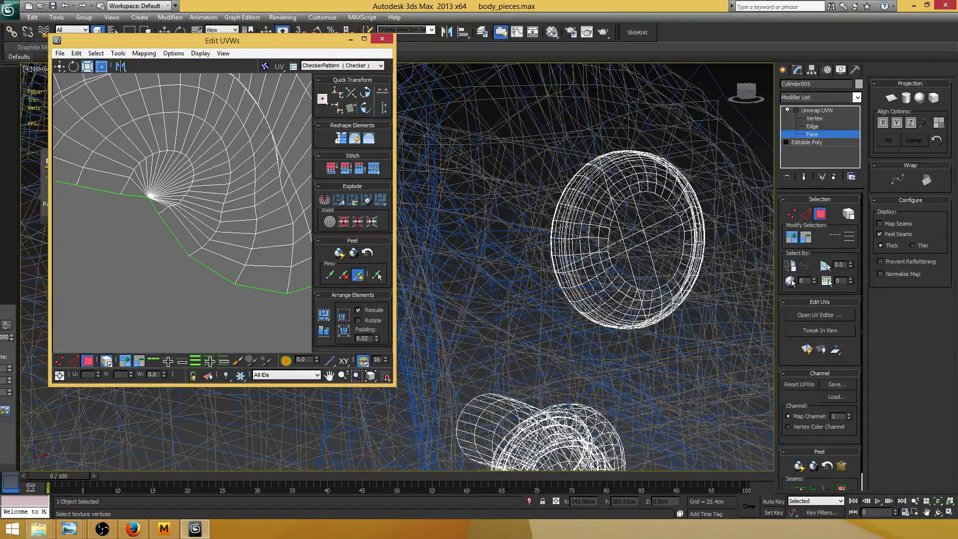
Step: Save the scene, maximize the UV editor window and bring the double seam of the rectangular shell with the round hole into view
{"action": "key", "text": "alt+Tab"}
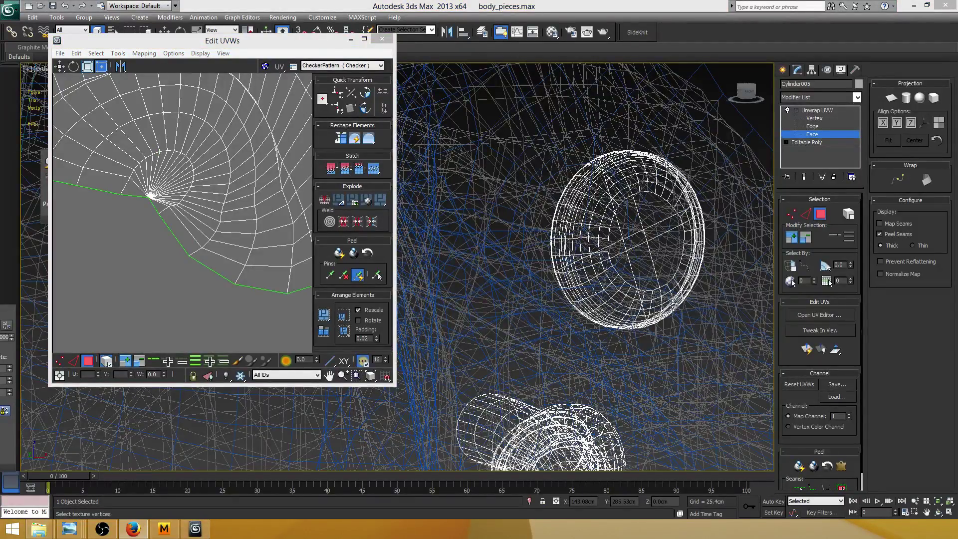
{"action": "key", "text": "ctrl+s"}
{"action": "middle_click_drag", "start_coordinate": [229, 160], "coordinate": [229, 220]}
{"action": "scroll", "coordinate": [171, 152], "scroll_direction": "up", "scroll_amount": 2}
{"action": "scroll", "coordinate": [164, 149], "scroll_direction": "down", "scroll_amount": 2}
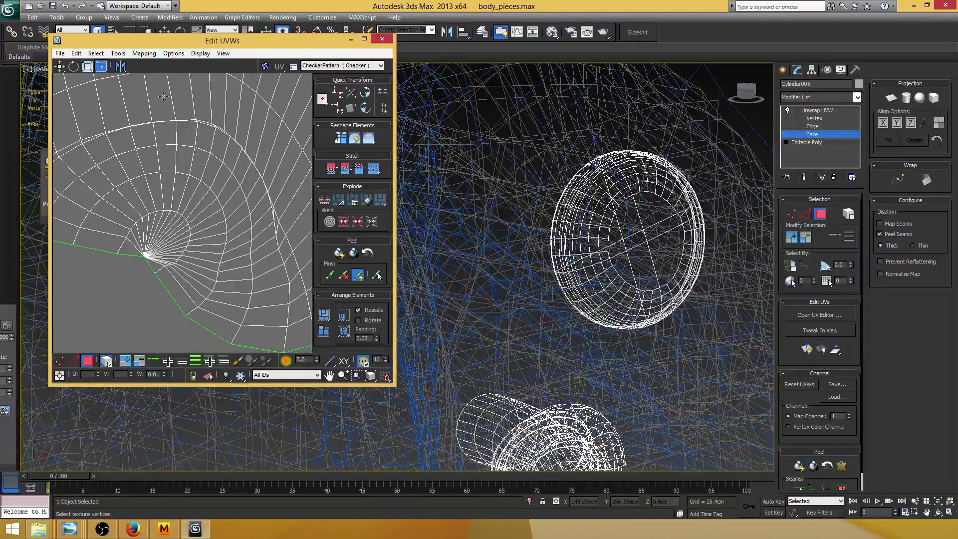
{"action": "double_click", "coordinate": [175, 41]}
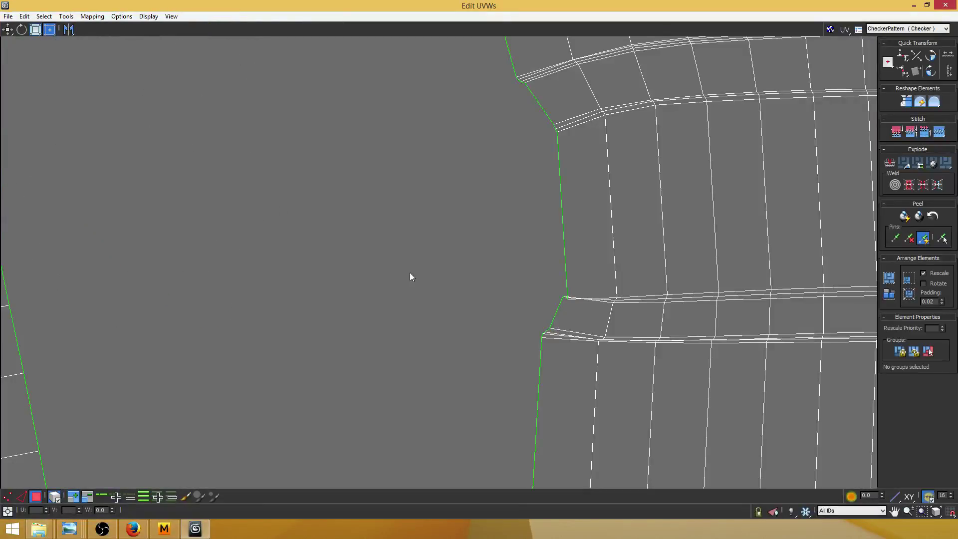
{"action": "middle_click_drag", "start_coordinate": [649, 295], "coordinate": [377, 245]}
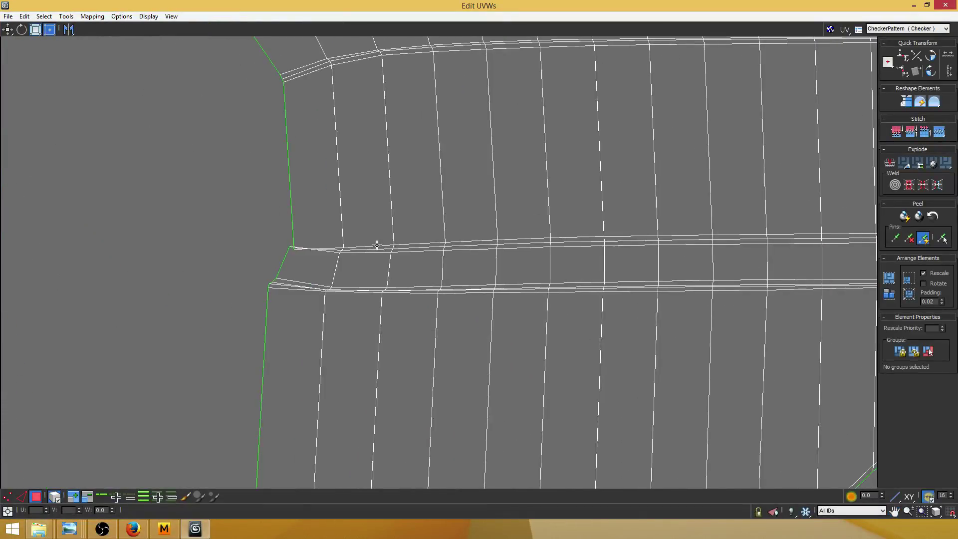
Step: Switch to vertex selection and try to select the crossed corner vertices at the rectangular shell's left border, then clear the selection
{"action": "left_click", "coordinate": [11, 30]}
{"action": "scroll", "coordinate": [315, 232], "scroll_direction": "up", "scroll_amount": 5}
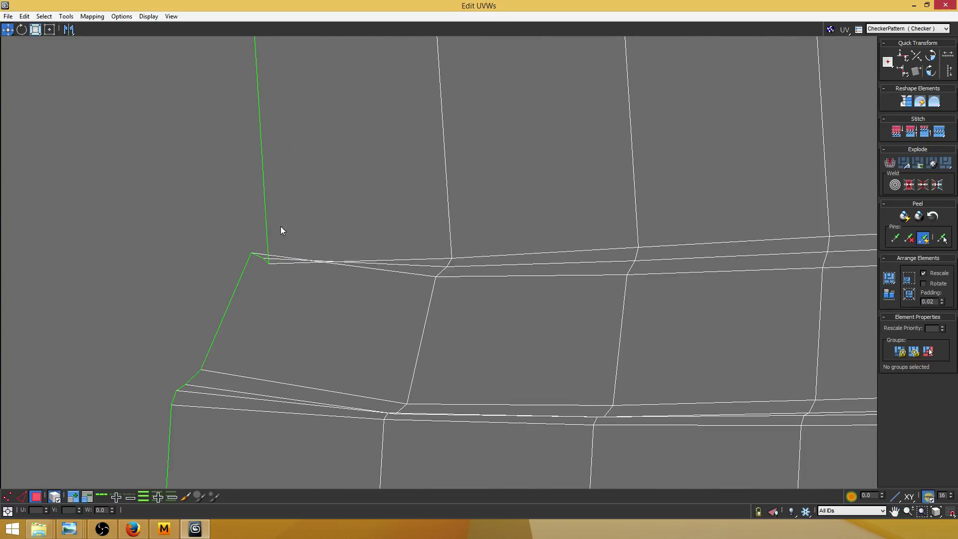
{"action": "left_click_drag", "start_coordinate": [280, 224], "coordinate": [235, 288]}
{"action": "key", "text": "ctrl+z"}
{"action": "key", "text": "1"}
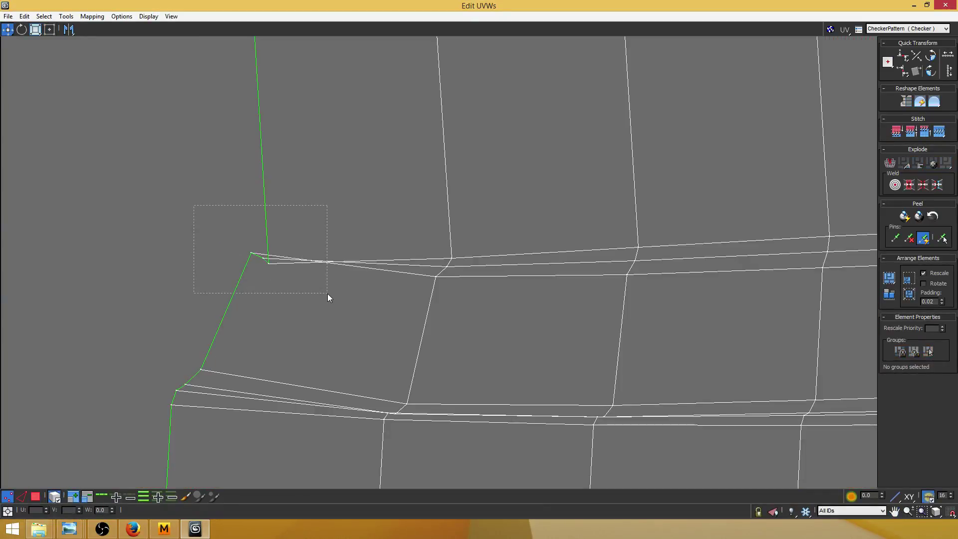
{"action": "left_click_drag", "start_coordinate": [327, 298], "coordinate": [324, 292]}
{"action": "scroll", "coordinate": [214, 142], "scroll_direction": "up", "scroll_amount": 10}
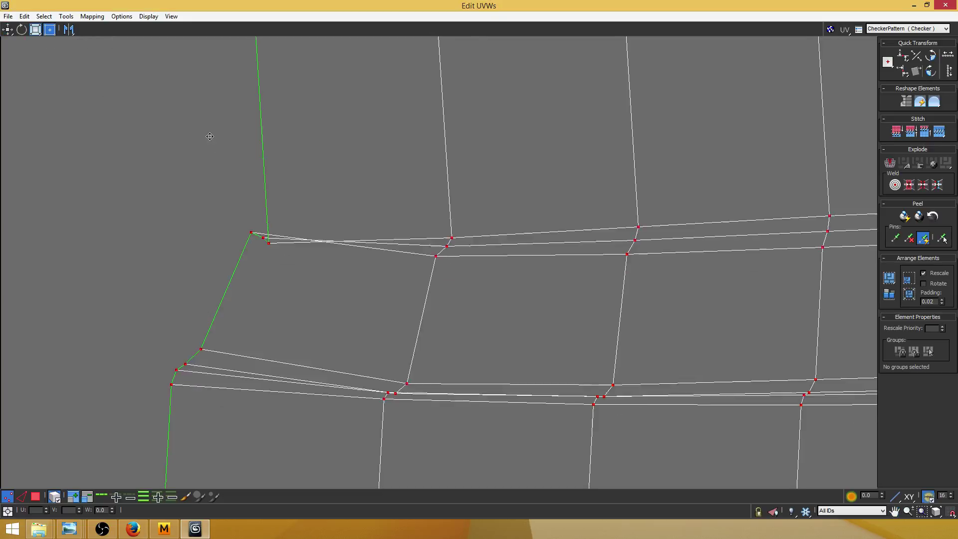
{"action": "scroll", "coordinate": [247, 164], "scroll_direction": "down", "scroll_amount": 8}
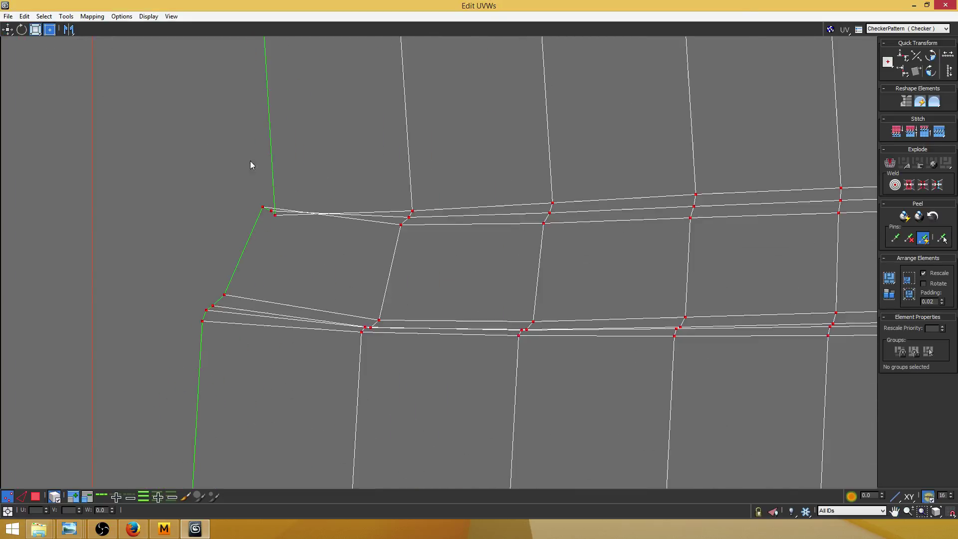
{"action": "left_click", "coordinate": [25, 27]}
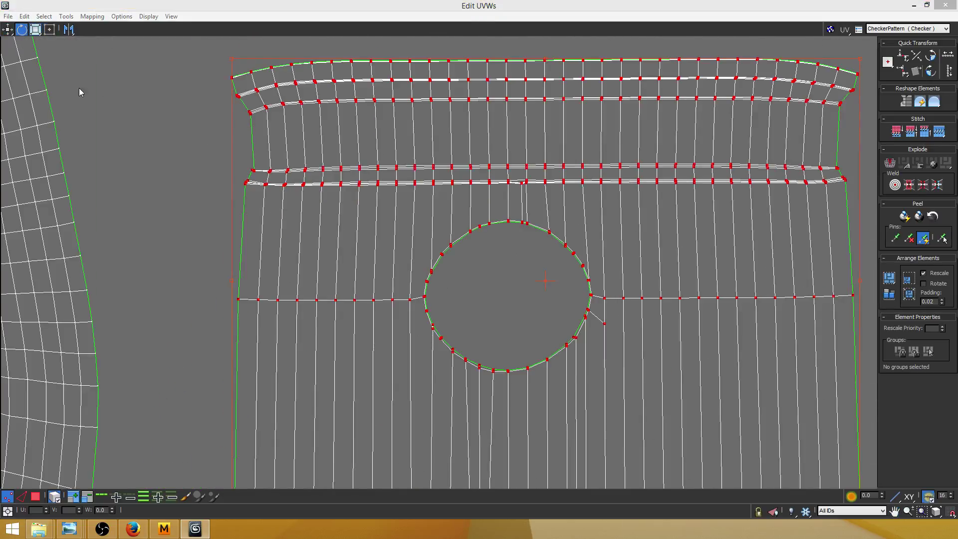
{"action": "left_click", "coordinate": [339, 251]}
Step: Select the crossed vertices where the upper seam meets the shell's left border and rotate them about 68 degrees with the freeform tool
{"action": "middle_click_drag", "start_coordinate": [262, 198], "coordinate": [262, 199]}
{"action": "scroll", "coordinate": [267, 202], "scroll_direction": "up", "scroll_amount": 4}
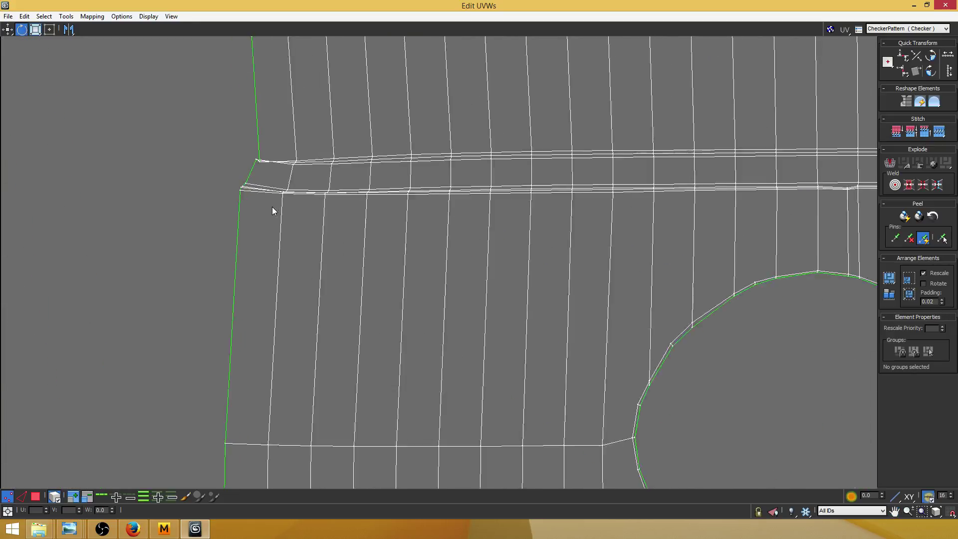
{"action": "scroll", "coordinate": [274, 208], "scroll_direction": "down", "scroll_amount": 6}
{"action": "scroll", "coordinate": [279, 209], "scroll_direction": "up", "scroll_amount": 8}
{"action": "middle_click_drag", "start_coordinate": [247, 163], "coordinate": [244, 198]}
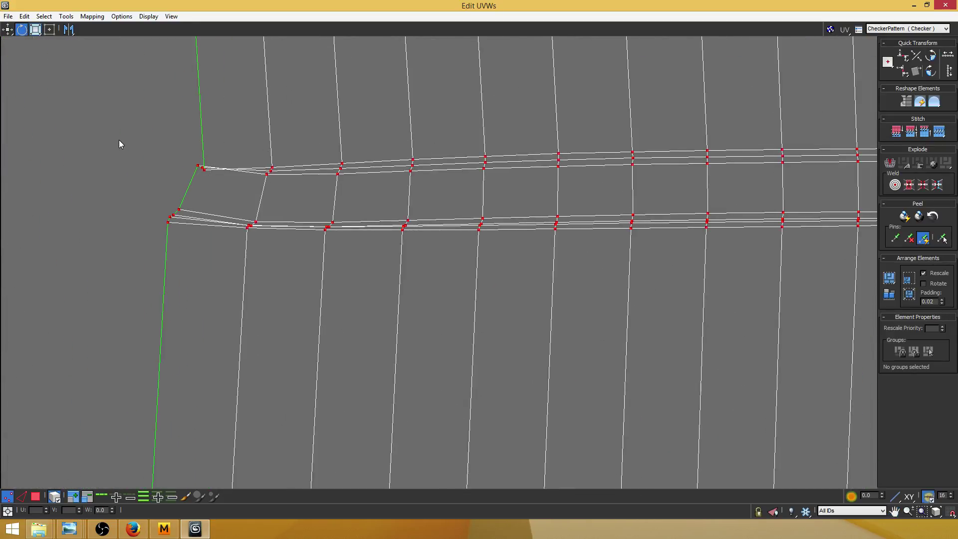
{"action": "left_click", "coordinate": [8, 30]}
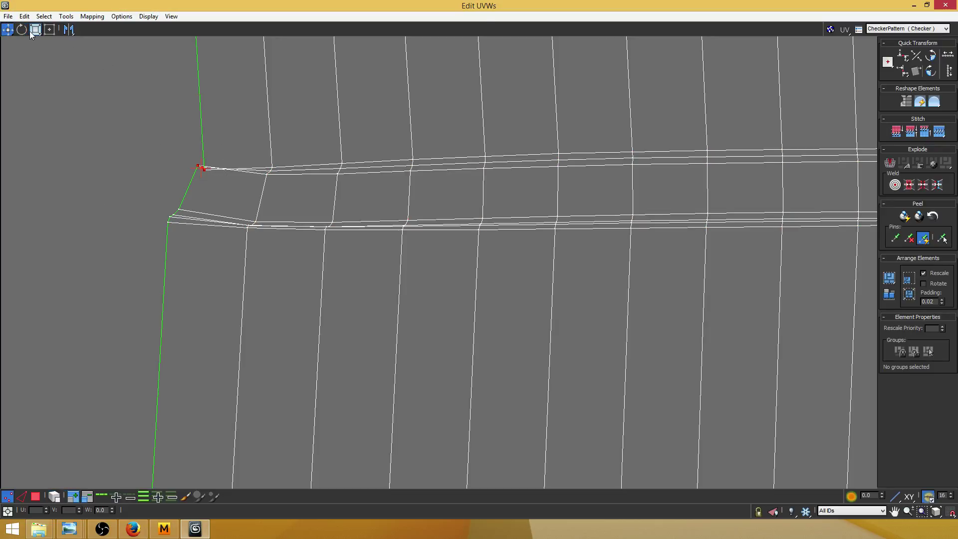
{"action": "left_click", "coordinate": [50, 32]}
{"action": "middle_click_drag", "start_coordinate": [280, 201], "coordinate": [292, 218]}
{"action": "scroll", "coordinate": [291, 218], "scroll_direction": "up", "scroll_amount": 2}
{"action": "scroll", "coordinate": [290, 214], "scroll_direction": "down", "scroll_amount": 2}
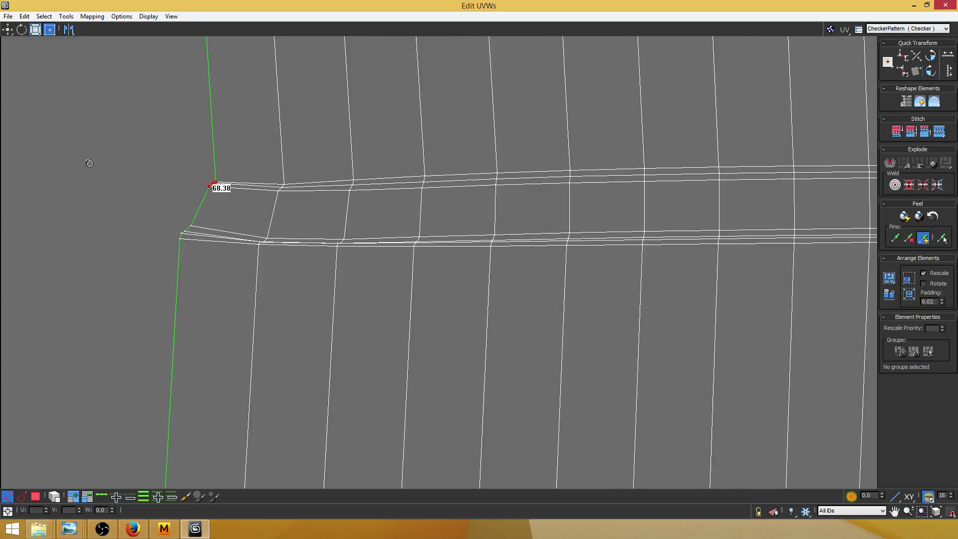
Step: Rotate the vertex clusters of the first three inner columns on the lower seam, one after another, to untangle their edges
{"action": "left_click_drag", "start_coordinate": [262, 250], "coordinate": [279, 282]}
{"action": "middle_click_drag", "start_coordinate": [283, 243], "coordinate": [280, 220]}
{"action": "scroll", "coordinate": [280, 218], "scroll_direction": "up", "scroll_amount": 2}
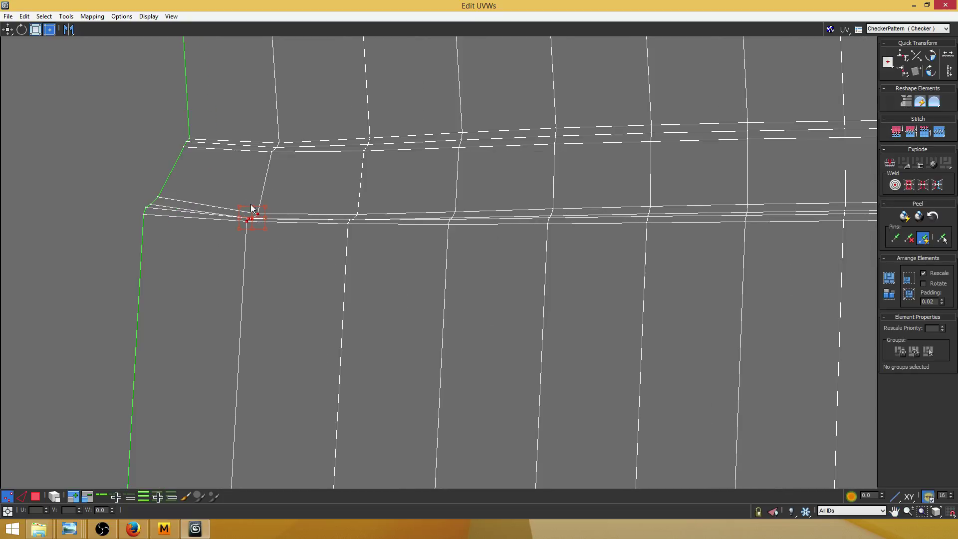
{"action": "left_click_drag", "start_coordinate": [252, 209], "coordinate": [266, 198]}
{"action": "left_click_drag", "start_coordinate": [319, 261], "coordinate": [319, 258]}
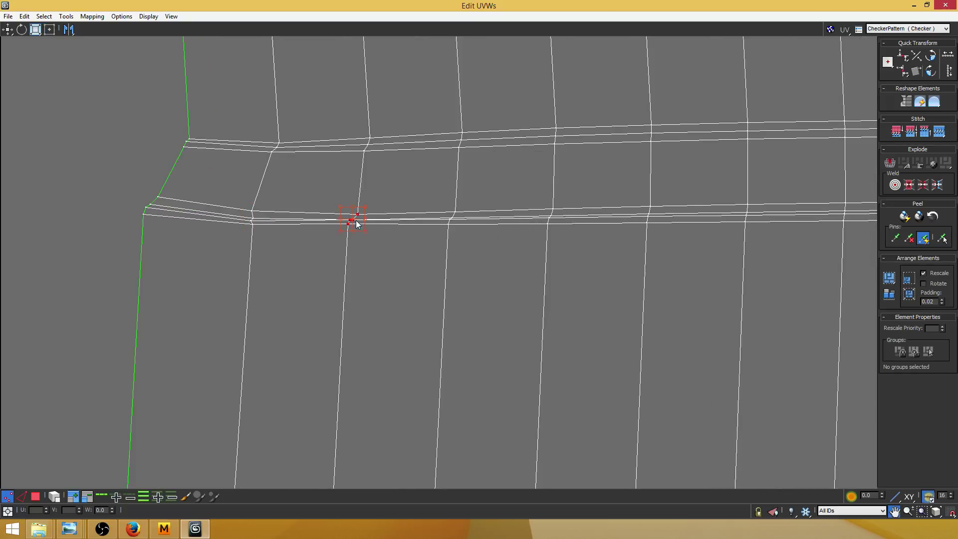
{"action": "middle_click_drag", "start_coordinate": [378, 224], "coordinate": [299, 227]}
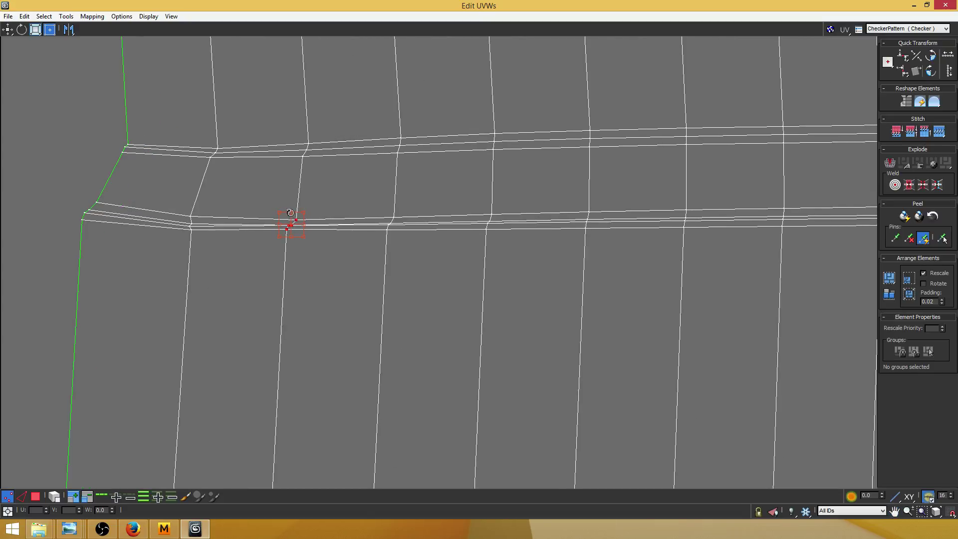
{"action": "left_click_drag", "start_coordinate": [290, 213], "coordinate": [274, 210]}
{"action": "middle_click_drag", "start_coordinate": [372, 206], "coordinate": [358, 207]}
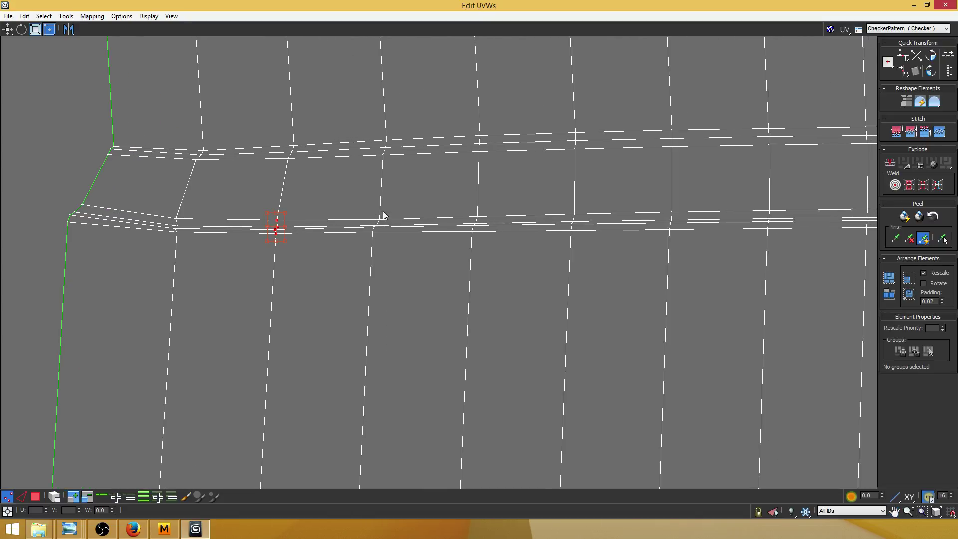
{"action": "left_click_drag", "start_coordinate": [375, 213], "coordinate": [365, 214]}
Step: Move the sagging vertices of the lower seam above the round hole upward to separate and straighten the edges
{"action": "middle_click_drag", "start_coordinate": [657, 219], "coordinate": [373, 262]}
{"action": "scroll", "coordinate": [374, 264], "scroll_direction": "down", "scroll_amount": 4}
{"action": "scroll", "coordinate": [505, 256], "scroll_direction": "up", "scroll_amount": 3}
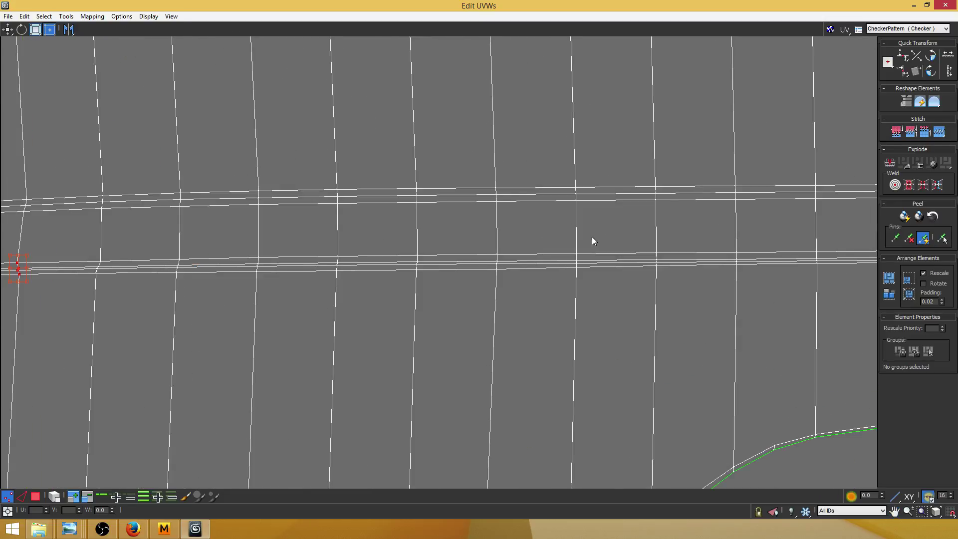
{"action": "scroll", "coordinate": [593, 239], "scroll_direction": "down", "scroll_amount": 3}
{"action": "mouse_move", "coordinate": [663, 249]}
{"action": "middle_mouse_down"}
{"action": "mouse_move", "coordinate": [466, 257]}
{"action": "mouse_move", "coordinate": [677, 262]}
{"action": "middle_mouse_up"}
{"action": "scroll", "coordinate": [594, 274], "scroll_direction": "down", "scroll_amount": 3}
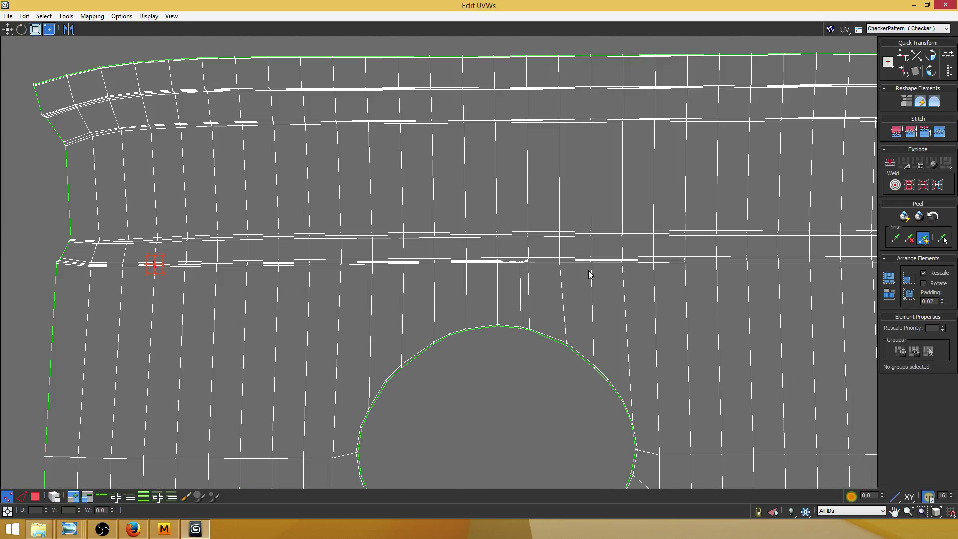
{"action": "scroll", "coordinate": [582, 270], "scroll_direction": "up", "scroll_amount": 6}
{"action": "middle_click_drag", "start_coordinate": [416, 257], "coordinate": [478, 266]}
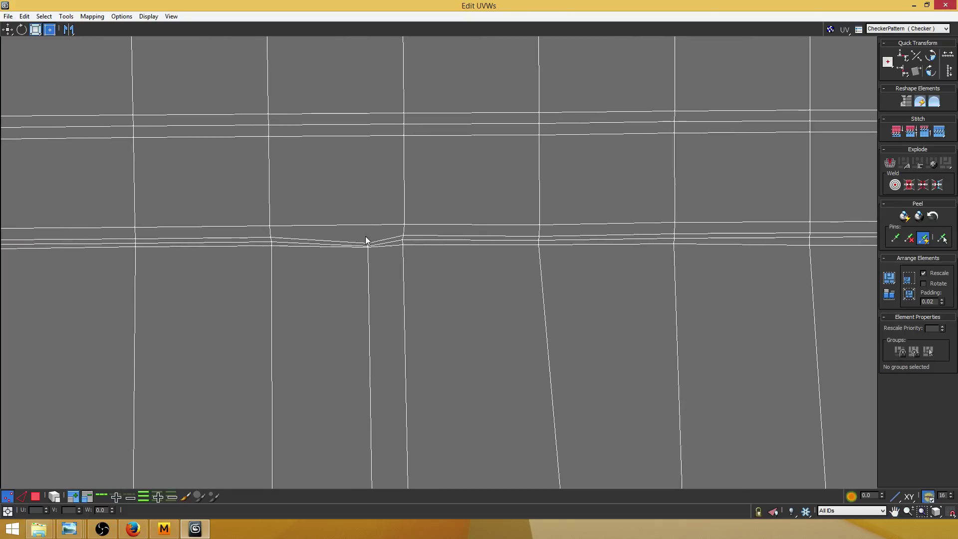
{"action": "left_click", "coordinate": [12, 30]}
{"action": "middle_click_drag", "start_coordinate": [372, 202], "coordinate": [387, 203]}
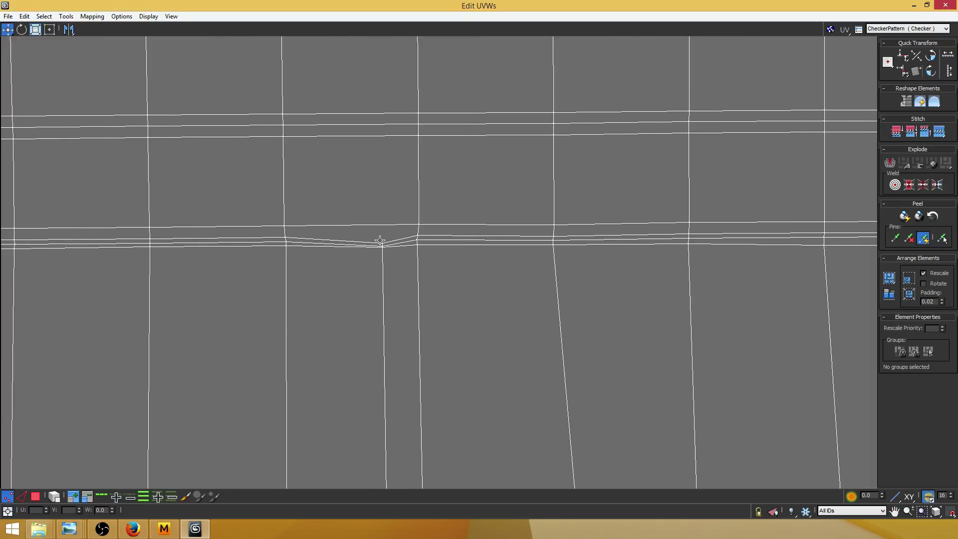
{"action": "left_click_drag", "start_coordinate": [384, 243], "coordinate": [383, 242]}
{"action": "scroll", "coordinate": [561, 265], "scroll_direction": "up", "scroll_amount": 4}
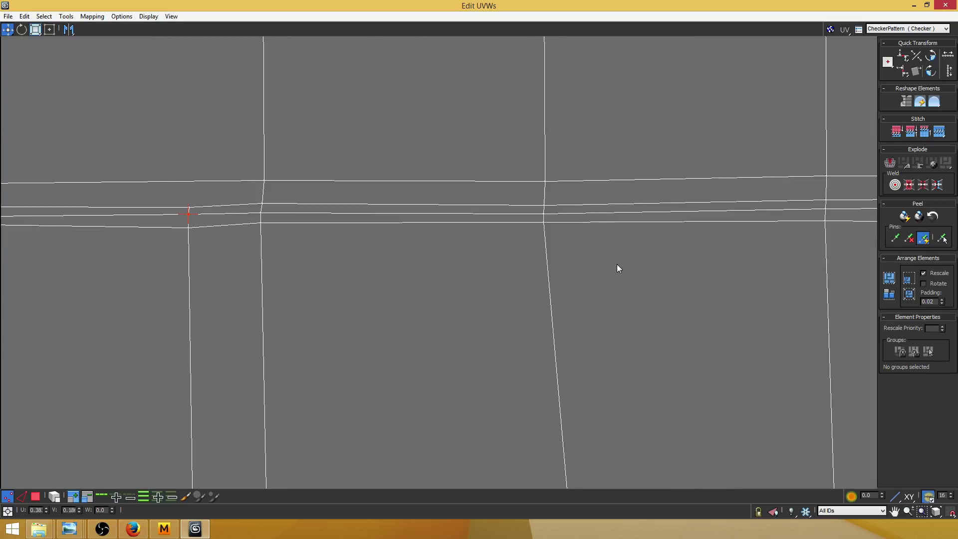
Step: Examine the remainder of the double seam up to the shell's right border for crossed edges
{"action": "middle_click_drag", "start_coordinate": [793, 285], "coordinate": [408, 284]}
{"action": "scroll", "coordinate": [408, 283], "scroll_direction": "down", "scroll_amount": 9}
{"action": "middle_click_drag", "start_coordinate": [807, 303], "coordinate": [366, 279]}
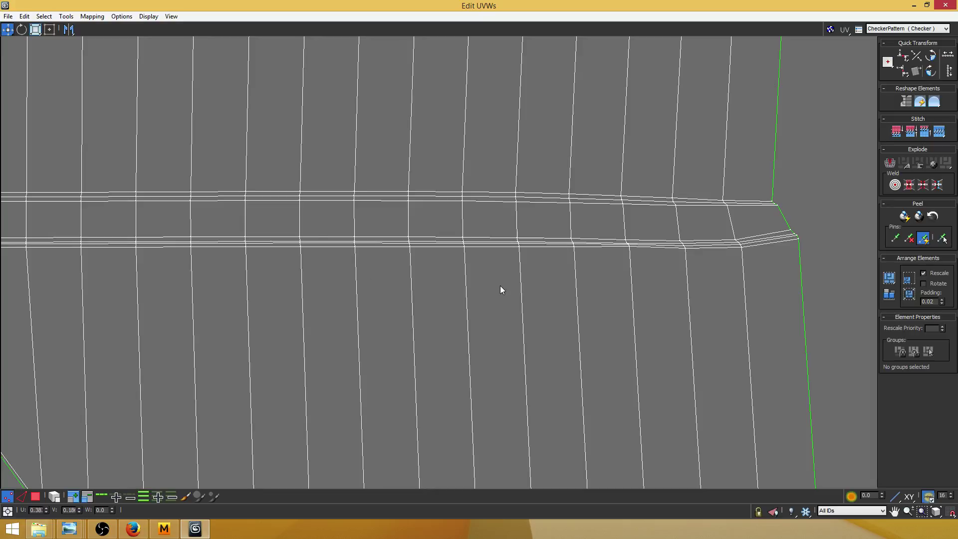
{"action": "scroll", "coordinate": [500, 286], "scroll_direction": "down", "scroll_amount": 3}
{"action": "scroll", "coordinate": [494, 285], "scroll_direction": "up", "scroll_amount": 3}
{"action": "scroll", "coordinate": [484, 285], "scroll_direction": "down", "scroll_amount": 3}
{"action": "scroll", "coordinate": [481, 286], "scroll_direction": "down", "scroll_amount": 3}
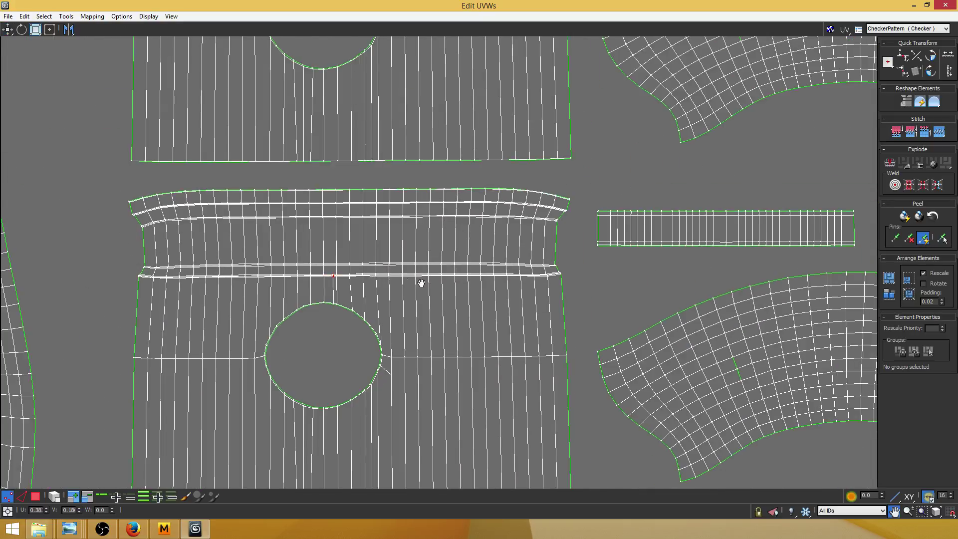
Step: Examine the long curved shells beside the rectangular shells for crossed or overlapping edges
{"action": "middle_click_drag", "start_coordinate": [421, 283], "coordinate": [535, 294]}
{"action": "middle_click_drag", "start_coordinate": [190, 303], "coordinate": [432, 287]}
{"action": "mouse_move", "coordinate": [315, 364]}
{"action": "middle_mouse_down"}
{"action": "mouse_move", "coordinate": [328, 367]}
{"action": "mouse_move", "coordinate": [355, 468]}
{"action": "middle_mouse_up"}
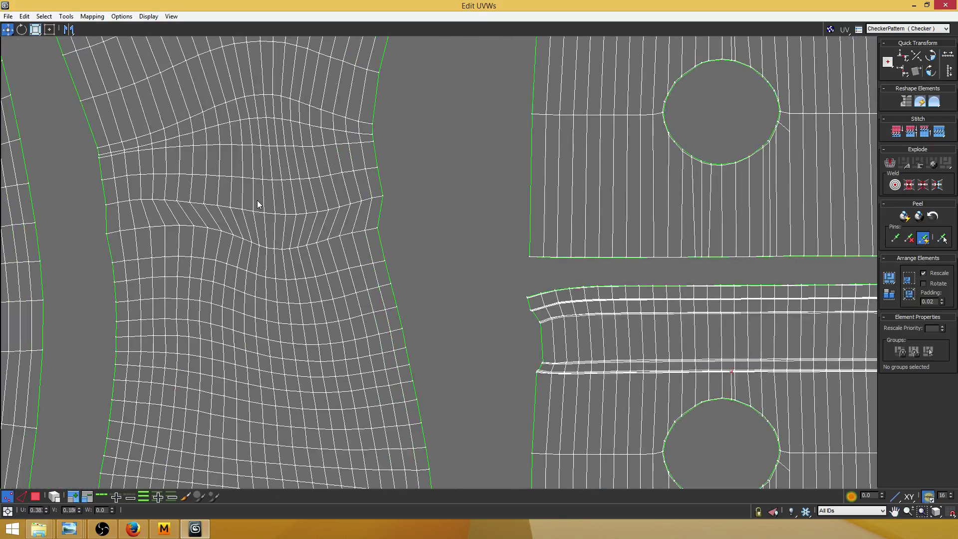
{"action": "middle_click_drag", "start_coordinate": [259, 204], "coordinate": [292, 297]}
{"action": "scroll", "coordinate": [292, 294], "scroll_direction": "up", "scroll_amount": 4}
{"action": "scroll", "coordinate": [286, 291], "scroll_direction": "down", "scroll_amount": 5}
{"action": "scroll", "coordinate": [281, 283], "scroll_direction": "down", "scroll_amount": 4}
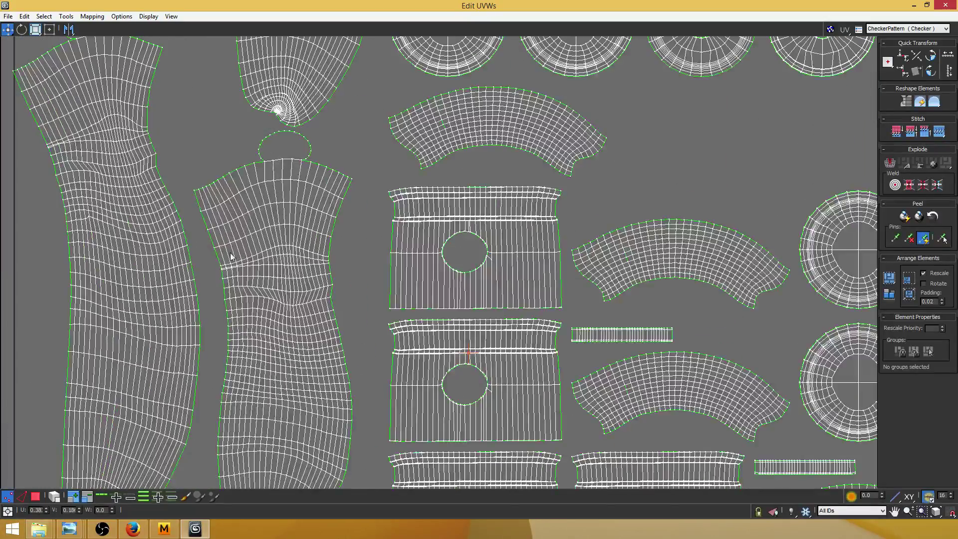
{"action": "middle_click_drag", "start_coordinate": [223, 251], "coordinate": [238, 323]}
{"action": "scroll", "coordinate": [77, 193], "scroll_direction": "up", "scroll_amount": 3}
{"action": "scroll", "coordinate": [320, 182], "scroll_direction": "down", "scroll_amount": 3}
{"action": "middle_click_drag", "start_coordinate": [319, 209], "coordinate": [293, 284]}
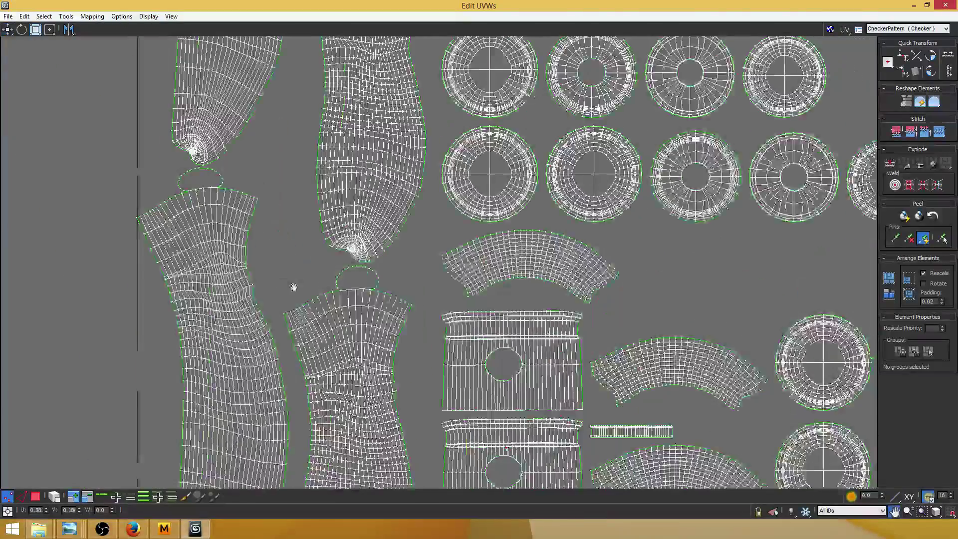
Step: Move the outer vertices along the top of the arc in the long shell's pinched end upward, separating the overlapping edge loops
{"action": "scroll", "coordinate": [368, 243], "scroll_direction": "up", "scroll_amount": 3}
{"action": "middle_click_drag", "start_coordinate": [368, 242], "coordinate": [400, 305]}
{"action": "scroll", "coordinate": [345, 289], "scroll_direction": "up", "scroll_amount": 1}
{"action": "scroll", "coordinate": [338, 294], "scroll_direction": "up", "scroll_amount": 1}
{"action": "scroll", "coordinate": [371, 268], "scroll_direction": "down", "scroll_amount": 4}
{"action": "scroll", "coordinate": [370, 273], "scroll_direction": "up", "scroll_amount": 4}
{"action": "scroll", "coordinate": [367, 272], "scroll_direction": "up", "scroll_amount": 2}
{"action": "scroll", "coordinate": [178, 182], "scroll_direction": "up", "scroll_amount": 2}
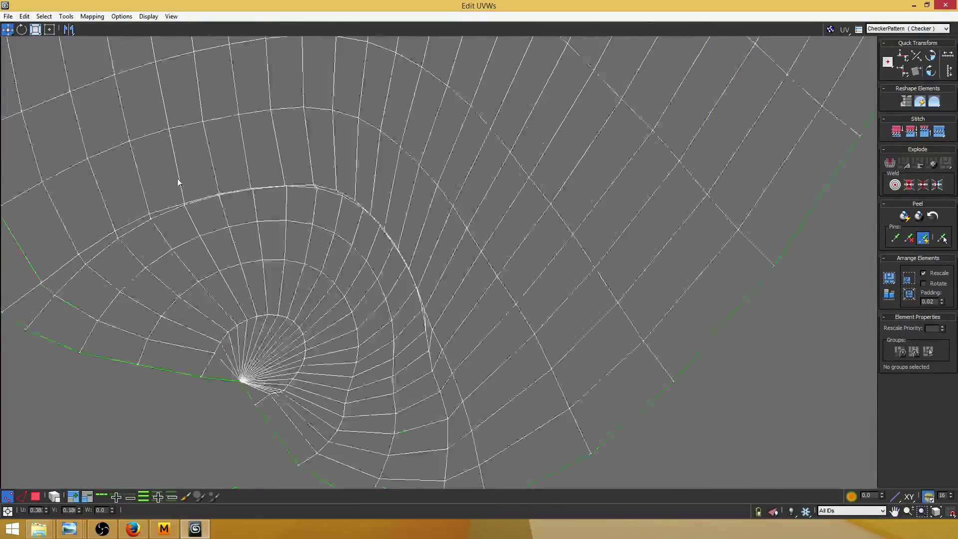
{"action": "left_click_drag", "start_coordinate": [185, 204], "coordinate": [185, 200]}
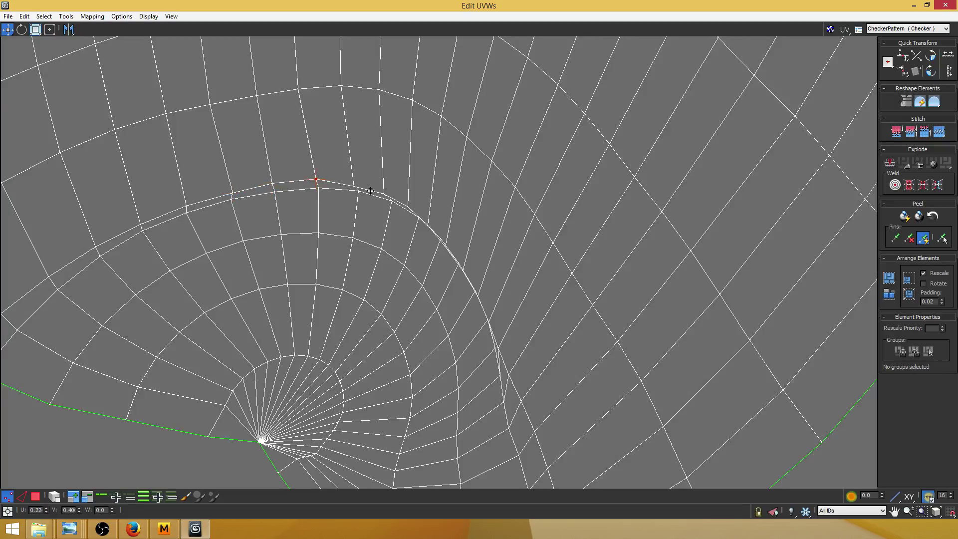
Step: Move the vertices along the descending side of the pinched end's arc apart to uncross the overlapping edge loops
{"action": "left_click_drag", "start_coordinate": [417, 221], "coordinate": [451, 270]}
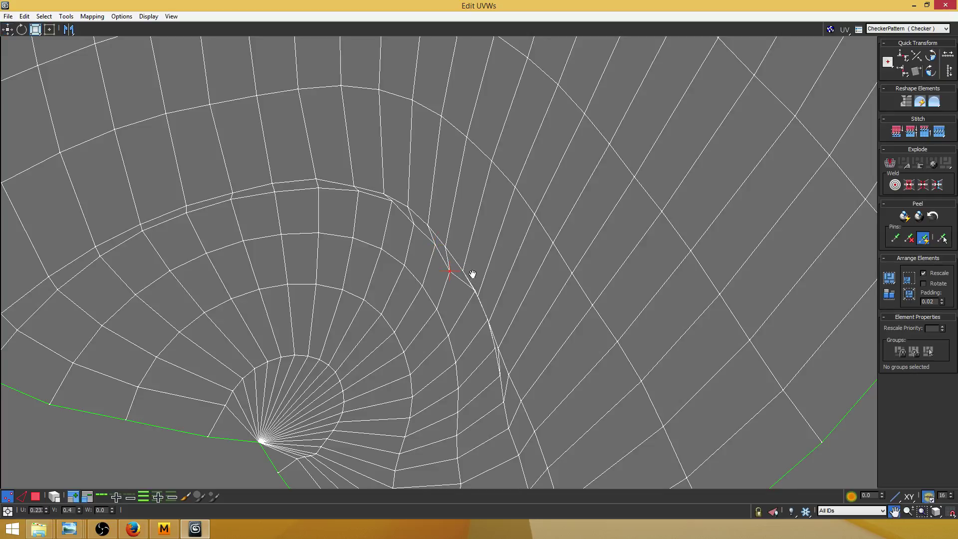
{"action": "middle_click_drag", "start_coordinate": [478, 296], "coordinate": [432, 231]}
{"action": "left_click_drag", "start_coordinate": [428, 226], "coordinate": [437, 263]}
{"action": "scroll", "coordinate": [439, 247], "scroll_direction": "up", "scroll_amount": 2}
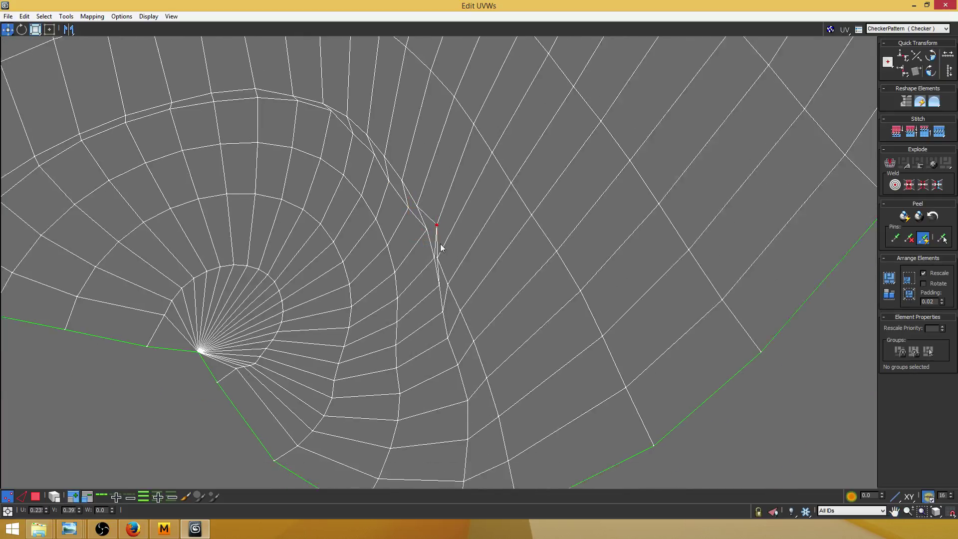
{"action": "left_click_drag", "start_coordinate": [397, 181], "coordinate": [403, 175]}
{"action": "scroll", "coordinate": [342, 141], "scroll_direction": "down", "scroll_amount": 5}
{"action": "scroll", "coordinate": [312, 220], "scroll_direction": "up", "scroll_amount": 5}
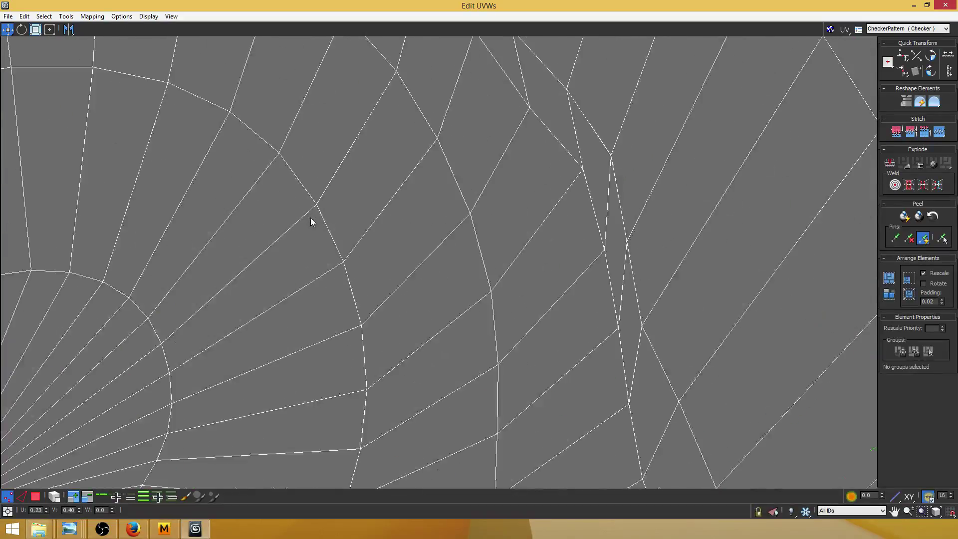
Step: Select the empty circular outline shell in the layout's upper row and switch to the Freeform transform mode
{"action": "scroll", "coordinate": [310, 215], "scroll_direction": "down", "scroll_amount": 8}
{"action": "middle_click_drag", "start_coordinate": [305, 192], "coordinate": [377, 301]}
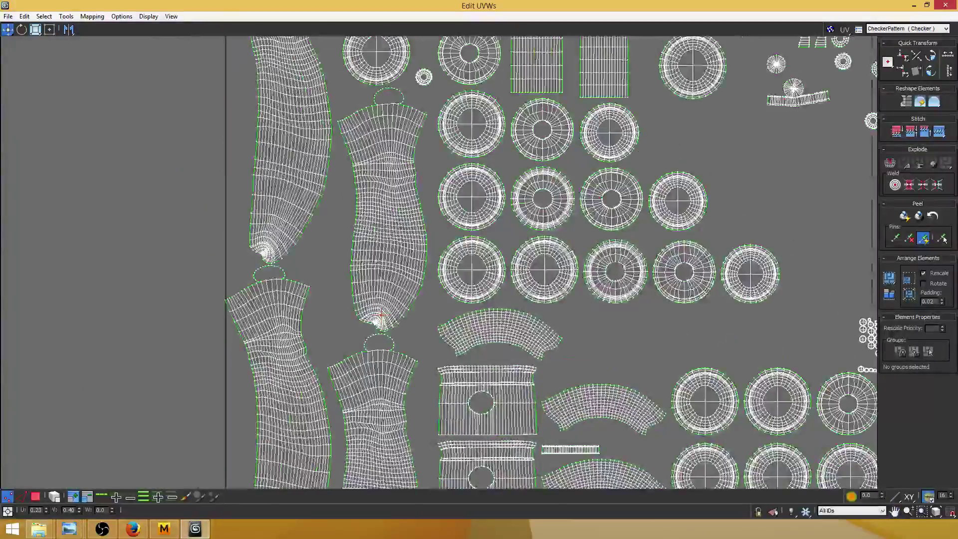
{"action": "middle_click_drag", "start_coordinate": [320, 120], "coordinate": [321, 261]}
{"action": "scroll", "coordinate": [403, 80], "scroll_direction": "up", "scroll_amount": 10}
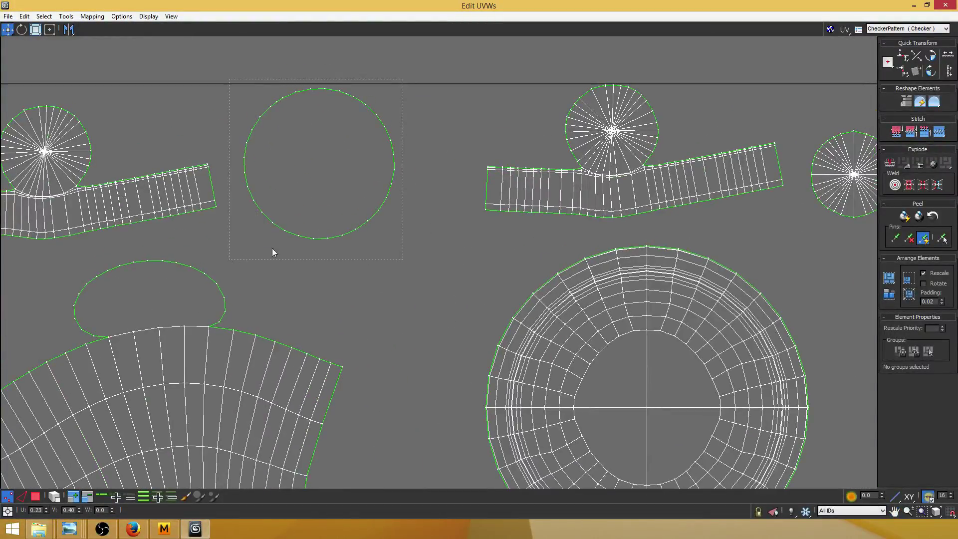
{"action": "scroll", "coordinate": [331, 236], "scroll_direction": "down", "scroll_amount": 3}
{"action": "middle_click_drag", "start_coordinate": [354, 238], "coordinate": [254, 159]}
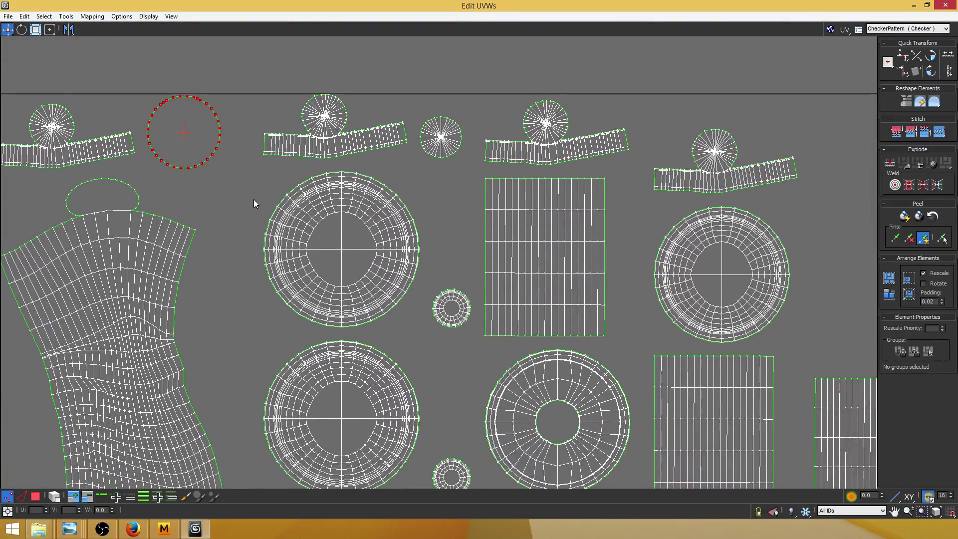
{"action": "middle_click_drag", "start_coordinate": [196, 179], "coordinate": [145, 165]}
{"action": "scroll", "coordinate": [185, 177], "scroll_direction": "up", "scroll_amount": 3}
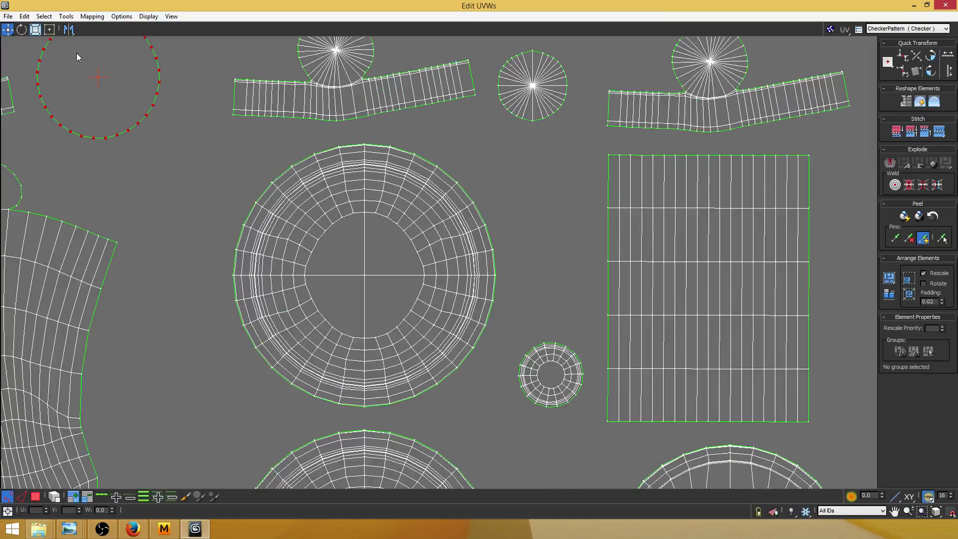
{"action": "left_click", "coordinate": [50, 29]}
Step: Move the selected circular shell out of the upper row to the UV tile's right border, beside the cluster of small circles
{"action": "scroll", "coordinate": [211, 189], "scroll_direction": "up", "scroll_amount": 5}
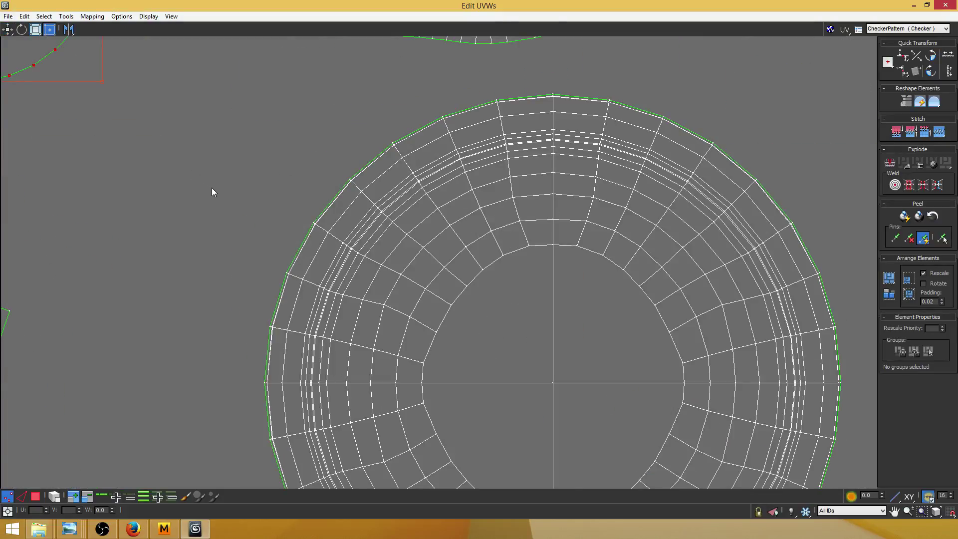
{"action": "scroll", "coordinate": [212, 189], "scroll_direction": "down", "scroll_amount": 6}
{"action": "scroll", "coordinate": [213, 192], "scroll_direction": "up", "scroll_amount": 5}
{"action": "scroll", "coordinate": [213, 193], "scroll_direction": "down", "scroll_amount": 8}
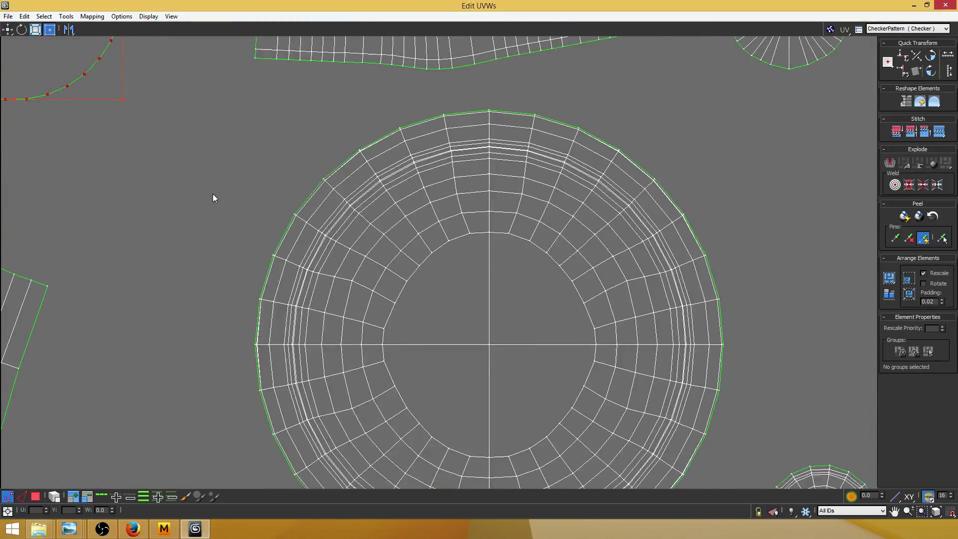
{"action": "left_click_drag", "start_coordinate": [180, 147], "coordinate": [651, 60]}
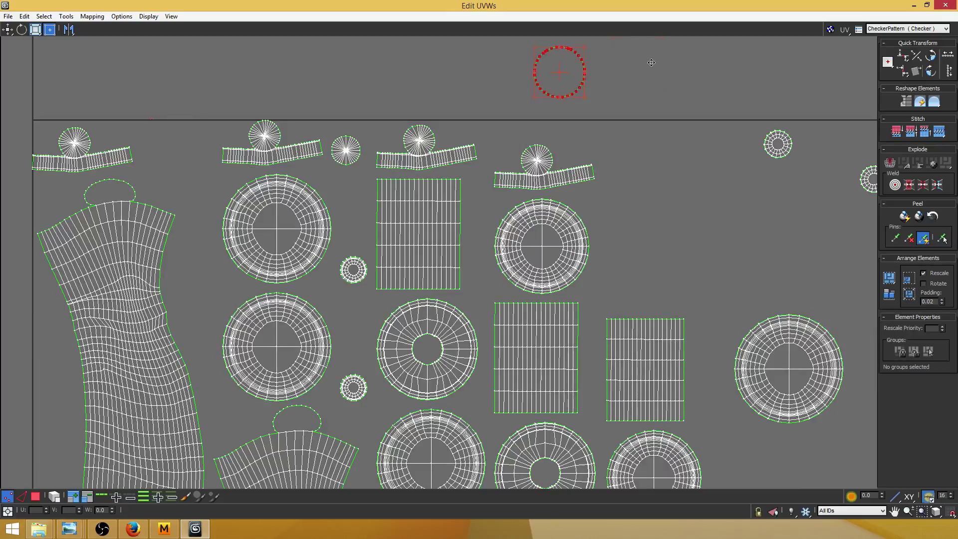
{"action": "middle_click_drag", "start_coordinate": [836, 114], "coordinate": [335, 158]}
{"action": "scroll", "coordinate": [460, 175], "scroll_direction": "up", "scroll_amount": 2}
{"action": "scroll", "coordinate": [460, 176], "scroll_direction": "up", "scroll_amount": 1}
{"action": "scroll", "coordinate": [458, 175], "scroll_direction": "down", "scroll_amount": 8}
{"action": "scroll", "coordinate": [430, 189], "scroll_direction": "down", "scroll_amount": 5}
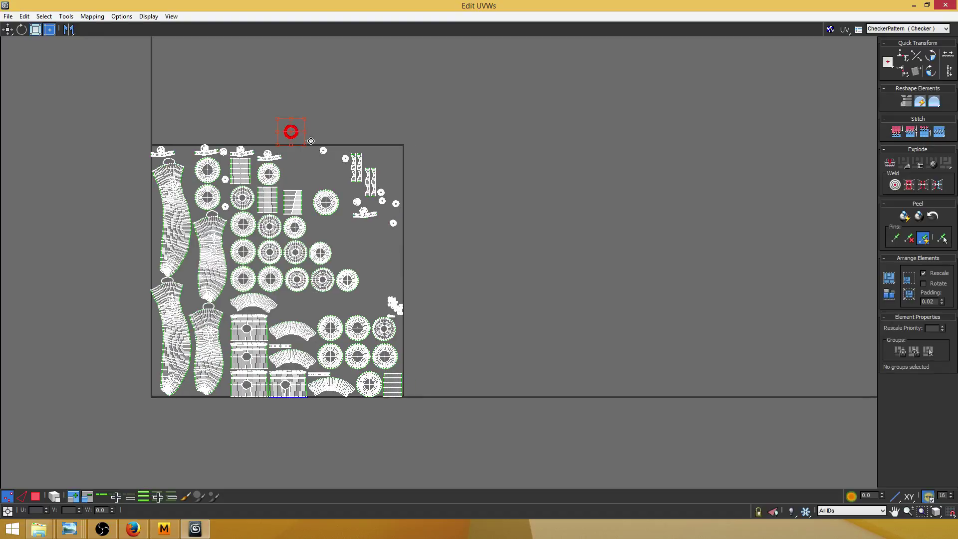
{"action": "left_click_drag", "start_coordinate": [310, 141], "coordinate": [400, 288]}
{"action": "scroll", "coordinate": [400, 289], "scroll_direction": "up", "scroll_amount": 6}
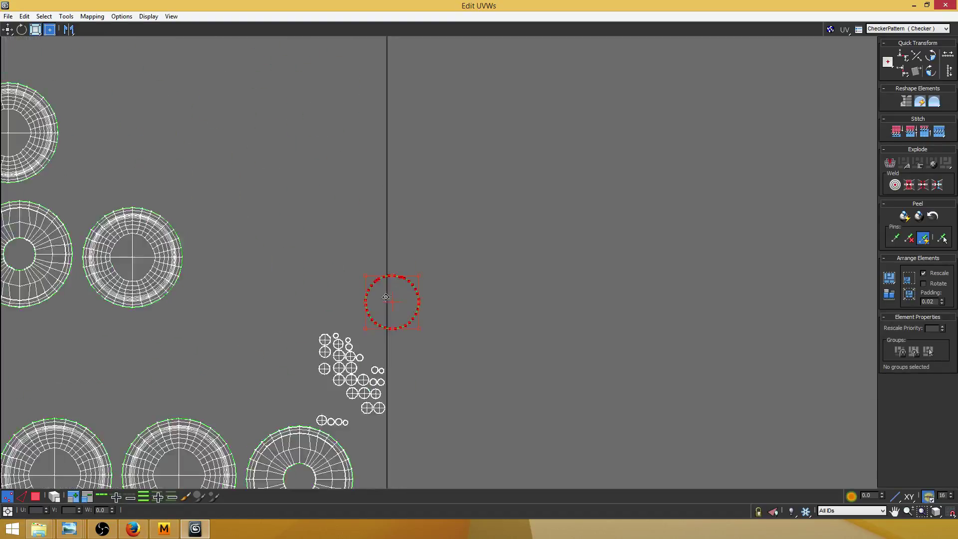
{"action": "middle_click_drag", "start_coordinate": [386, 297], "coordinate": [404, 223]}
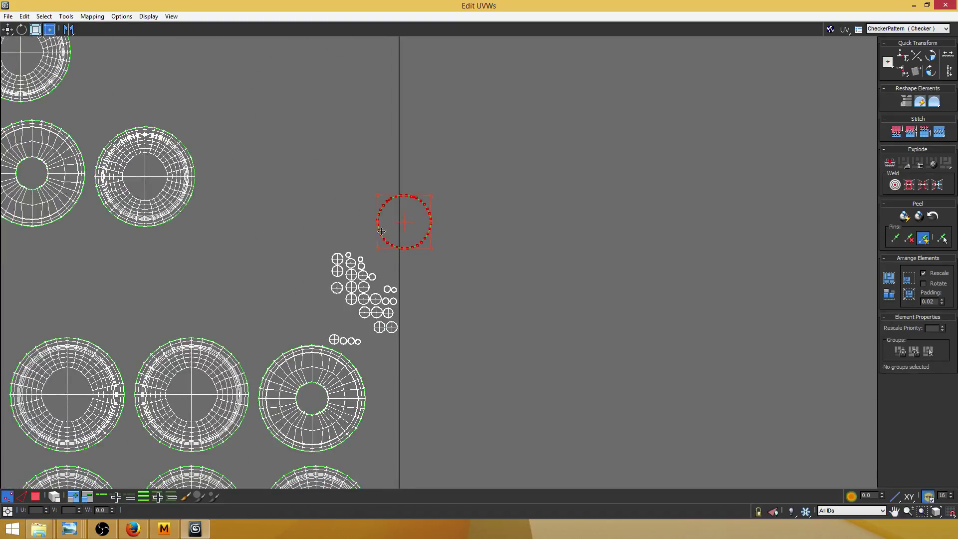
Step: Scale the circular shell down to the size of the small circles and fit it into the free spot on the cluster's upper edge
{"action": "left_click_drag", "start_coordinate": [381, 231], "coordinate": [371, 254]}
{"action": "scroll", "coordinate": [368, 257], "scroll_direction": "up", "scroll_amount": 5}
{"action": "middle_click_drag", "start_coordinate": [363, 258], "coordinate": [350, 225]}
{"action": "left_click_drag", "start_coordinate": [349, 226], "coordinate": [371, 224]}
{"action": "scroll", "coordinate": [371, 224], "scroll_direction": "up", "scroll_amount": 3}
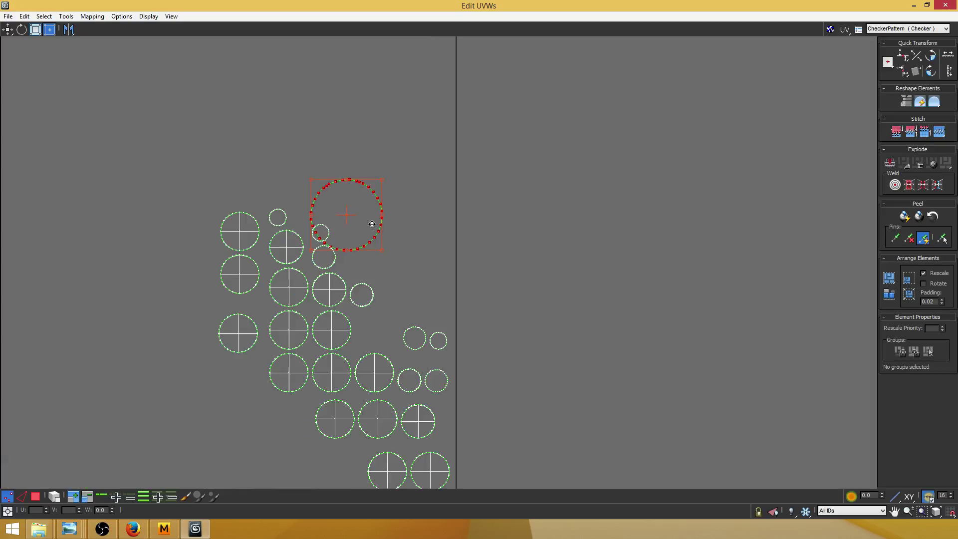
{"action": "scroll", "coordinate": [372, 224], "scroll_direction": "up", "scroll_amount": 2}
{"action": "left_click_drag", "start_coordinate": [386, 165], "coordinate": [343, 233]}
{"action": "middle_click_drag", "start_coordinate": [354, 228], "coordinate": [319, 211]}
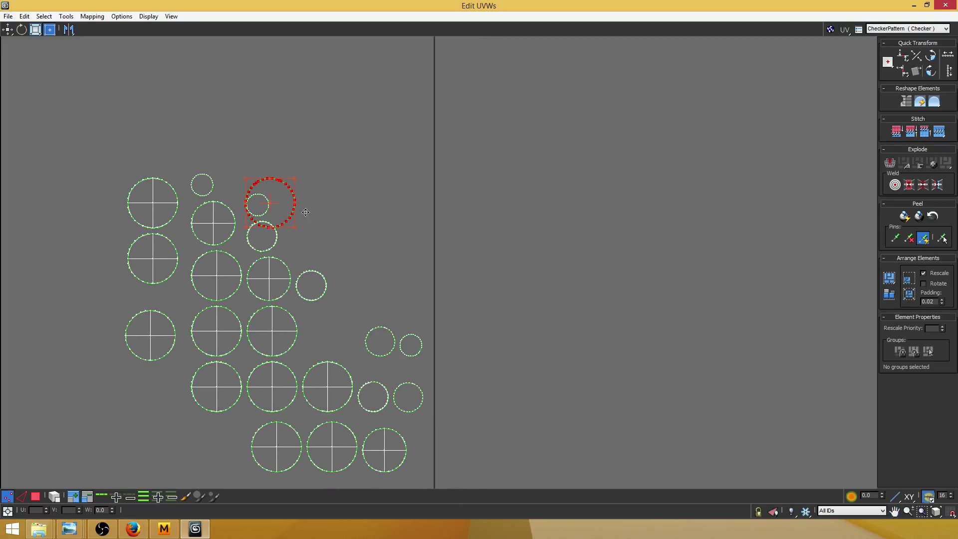
{"action": "left_click_drag", "start_coordinate": [274, 201], "coordinate": [319, 223]}
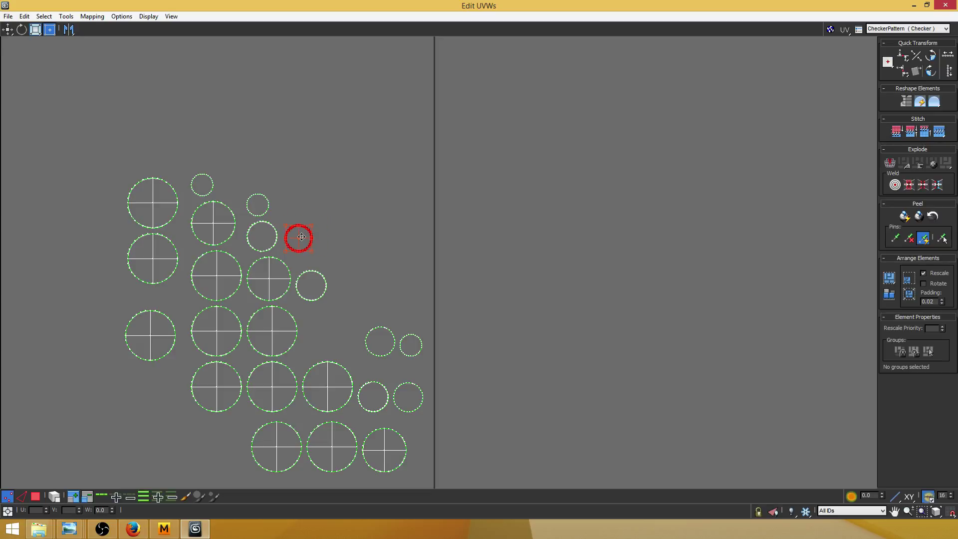
{"action": "left_click_drag", "start_coordinate": [301, 237], "coordinate": [315, 255]}
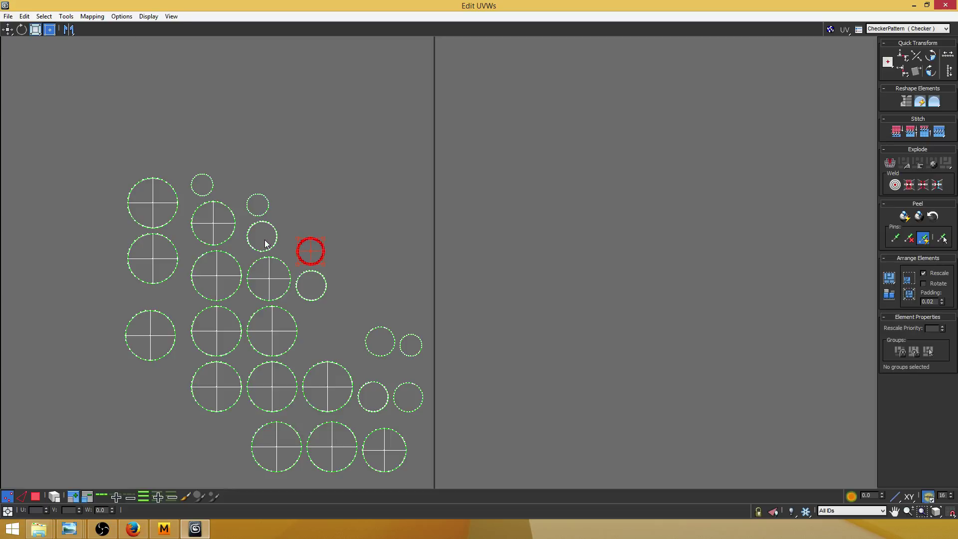
{"action": "middle_click_drag", "start_coordinate": [272, 237], "coordinate": [342, 248]}
{"action": "left_click", "coordinate": [357, 212]}
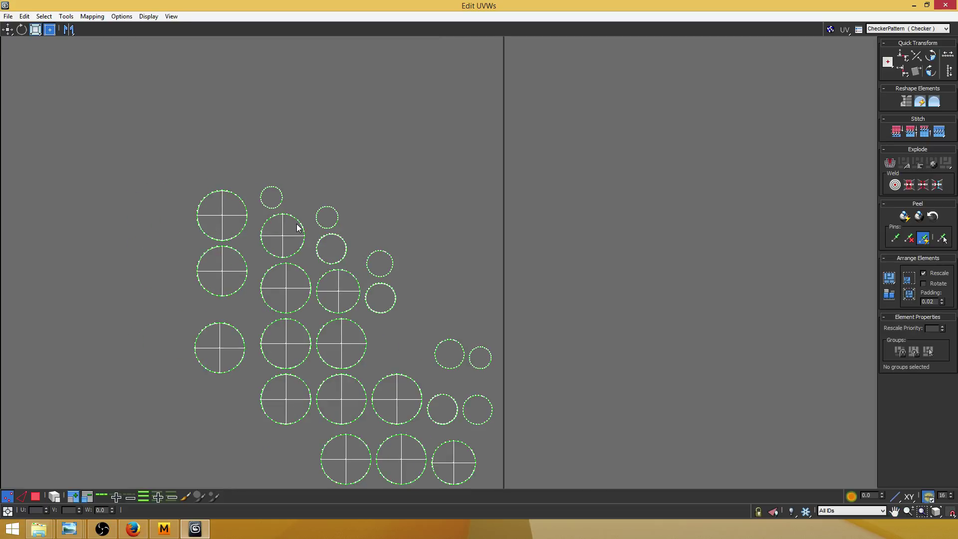
Step: Examine the corrected pinched end and the lower ends of the other long shells for overlapping edge loops
{"action": "scroll", "coordinate": [297, 223], "scroll_direction": "down", "scroll_amount": 15}
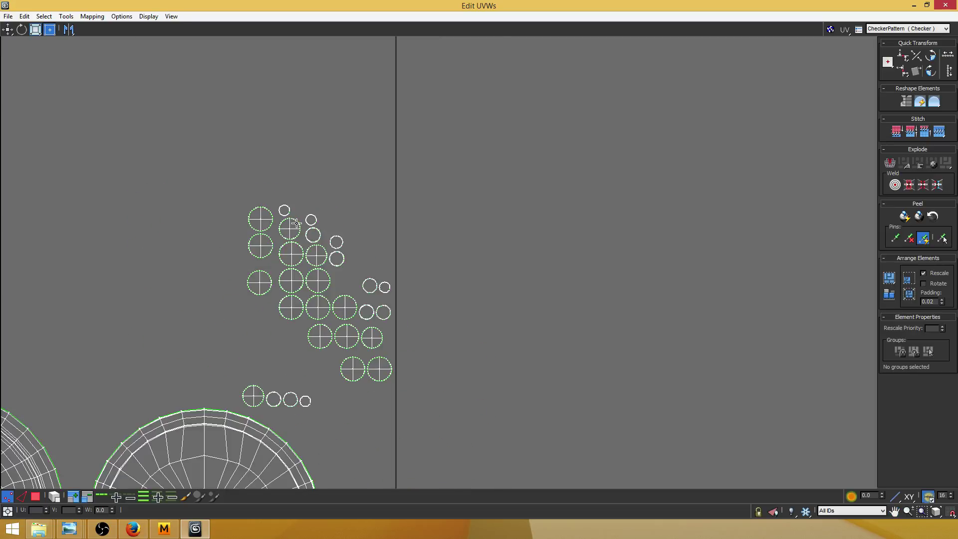
{"action": "scroll", "coordinate": [270, 239], "scroll_direction": "up", "scroll_amount": 12}
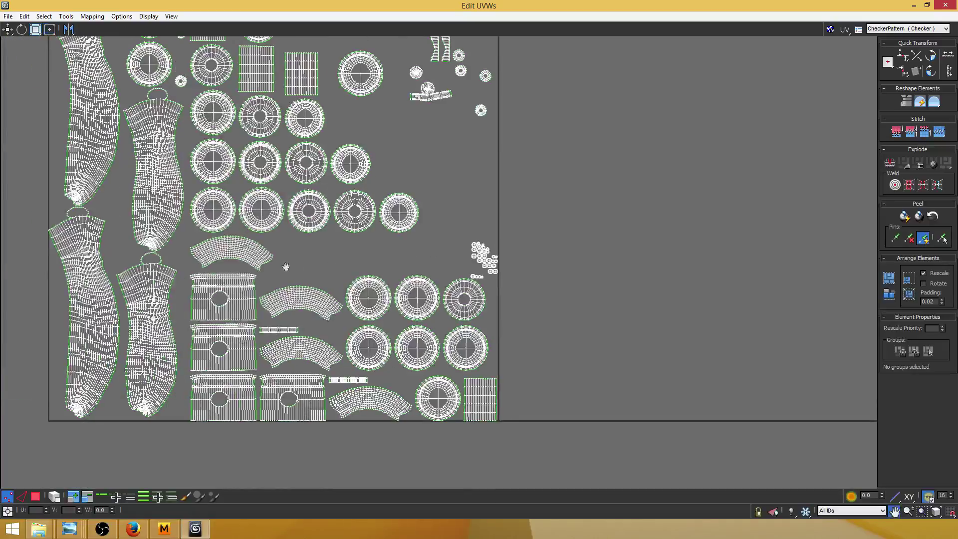
{"action": "scroll", "coordinate": [293, 315], "scroll_direction": "up", "scroll_amount": 6}
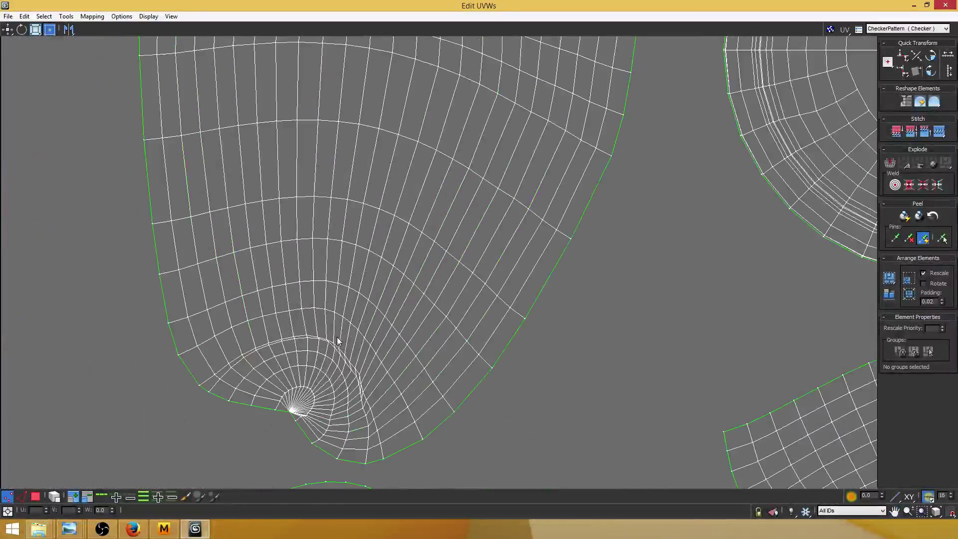
{"action": "scroll", "coordinate": [309, 240], "scroll_direction": "up", "scroll_amount": 2}
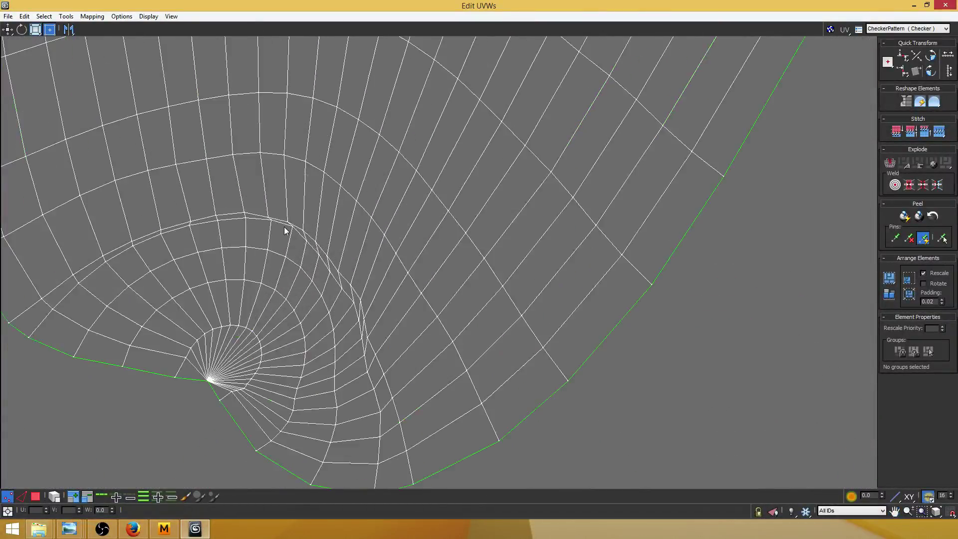
{"action": "scroll", "coordinate": [297, 232], "scroll_direction": "down", "scroll_amount": 8}
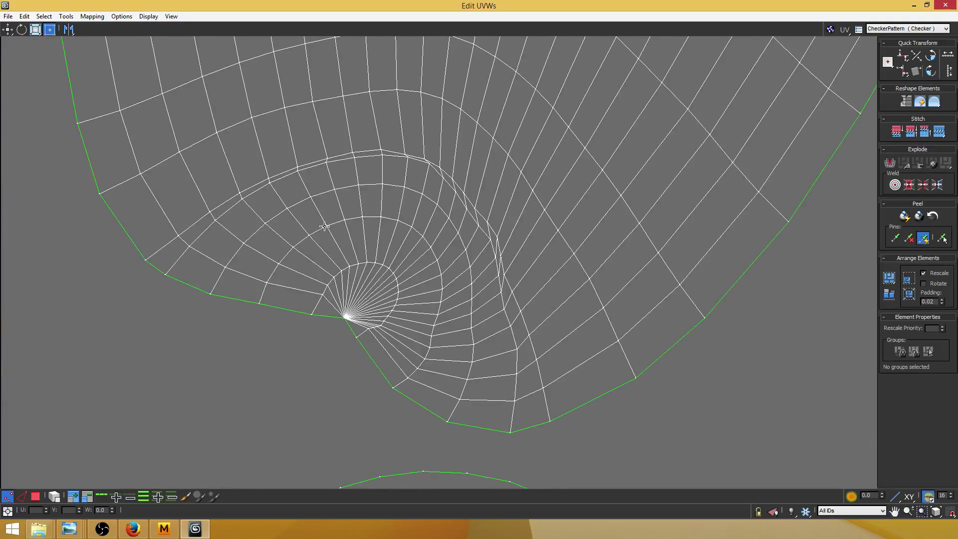
{"action": "middle_click_drag", "start_coordinate": [261, 264], "coordinate": [422, 59]}
{"action": "mouse_move", "coordinate": [250, 233]}
{"action": "middle_mouse_down"}
{"action": "mouse_move", "coordinate": [359, 51]}
{"action": "mouse_move", "coordinate": [368, 54]}
{"action": "middle_mouse_up"}
{"action": "middle_click_drag", "start_coordinate": [284, 170], "coordinate": [336, 42]}
{"action": "middle_click_drag", "start_coordinate": [305, 284], "coordinate": [310, 55]}
{"action": "middle_click_drag", "start_coordinate": [313, 314], "coordinate": [300, 100]}
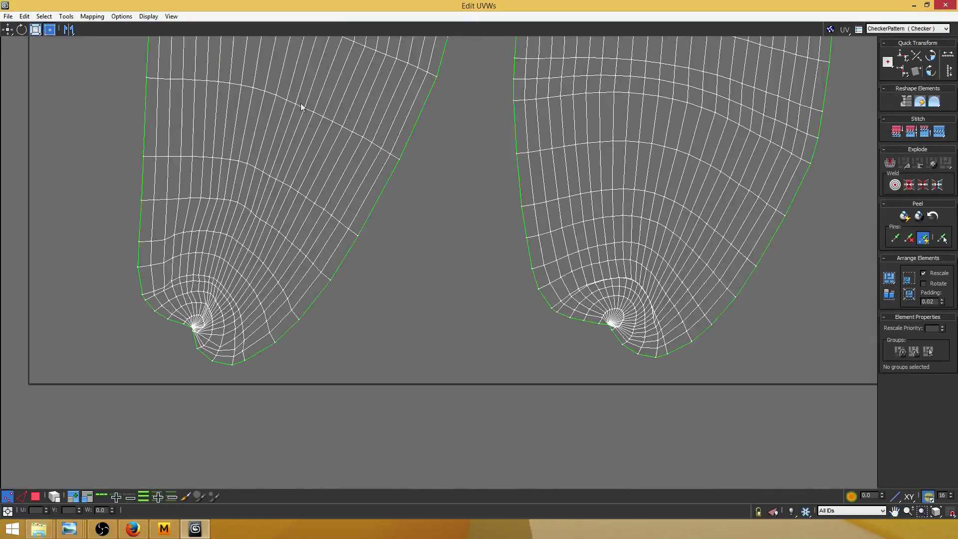
Step: Examine the second lower long shell down to its pinched end for crossed or overlapping edges
{"action": "middle_click_drag", "start_coordinate": [582, 232], "coordinate": [208, 196]}
{"action": "scroll", "coordinate": [325, 165], "scroll_direction": "up", "scroll_amount": 6}
{"action": "scroll", "coordinate": [307, 162], "scroll_direction": "up", "scroll_amount": 2}
{"action": "scroll", "coordinate": [205, 198], "scroll_direction": "up", "scroll_amount": 2}
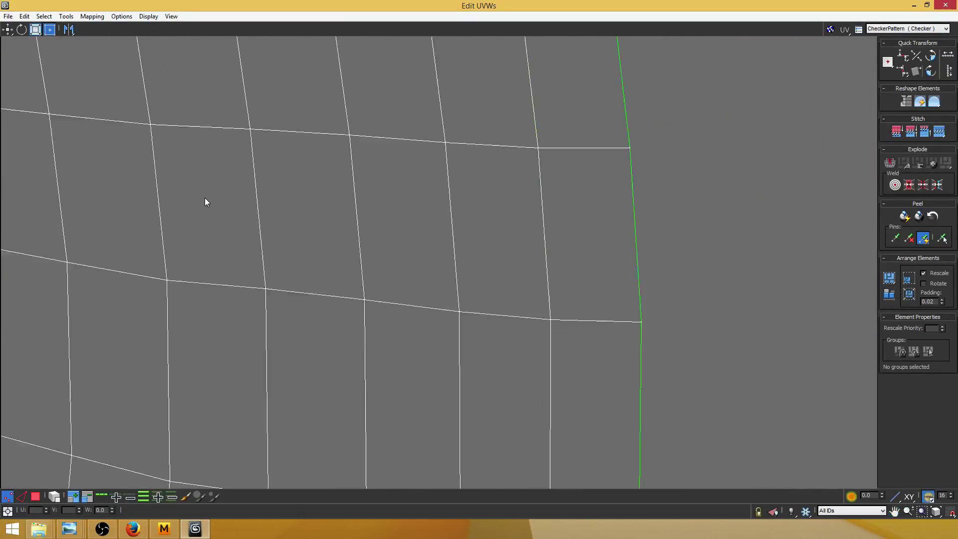
{"action": "scroll", "coordinate": [208, 197], "scroll_direction": "down", "scroll_amount": 7}
{"action": "middle_click_drag", "start_coordinate": [254, 173], "coordinate": [382, 84]}
{"action": "middle_click_drag", "start_coordinate": [353, 133], "coordinate": [524, 15]}
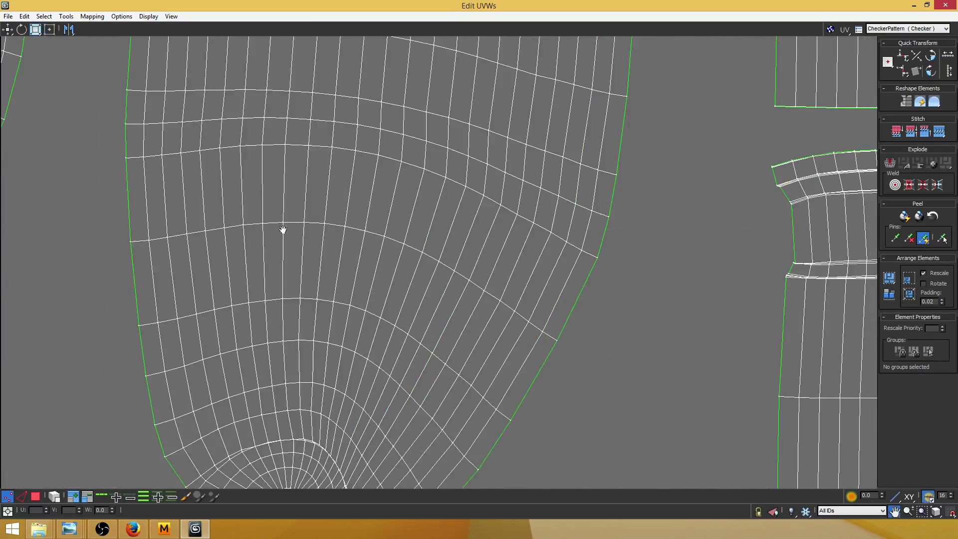
{"action": "middle_click_drag", "start_coordinate": [282, 229], "coordinate": [385, 156]}
{"action": "mouse_move", "coordinate": [324, 353]}
{"action": "middle_mouse_down"}
{"action": "mouse_move", "coordinate": [324, 280]}
{"action": "mouse_move", "coordinate": [288, 204]}
{"action": "middle_mouse_up"}
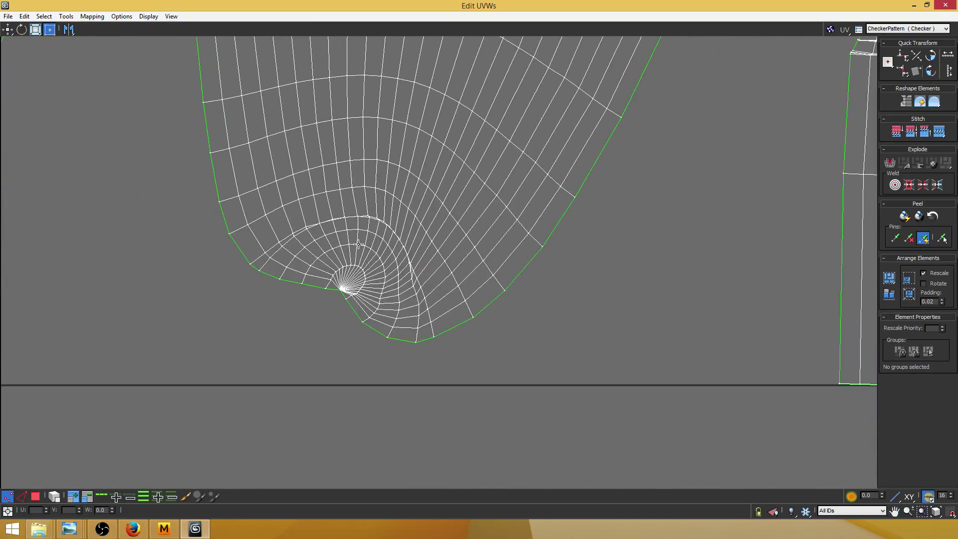
Step: Move the outer vertices along the top of the arc in the second lower long shell's pinched end upward, separating the edge loops
{"action": "scroll", "coordinate": [358, 244], "scroll_direction": "down", "scroll_amount": 1}
{"action": "scroll", "coordinate": [360, 241], "scroll_direction": "up", "scroll_amount": 5}
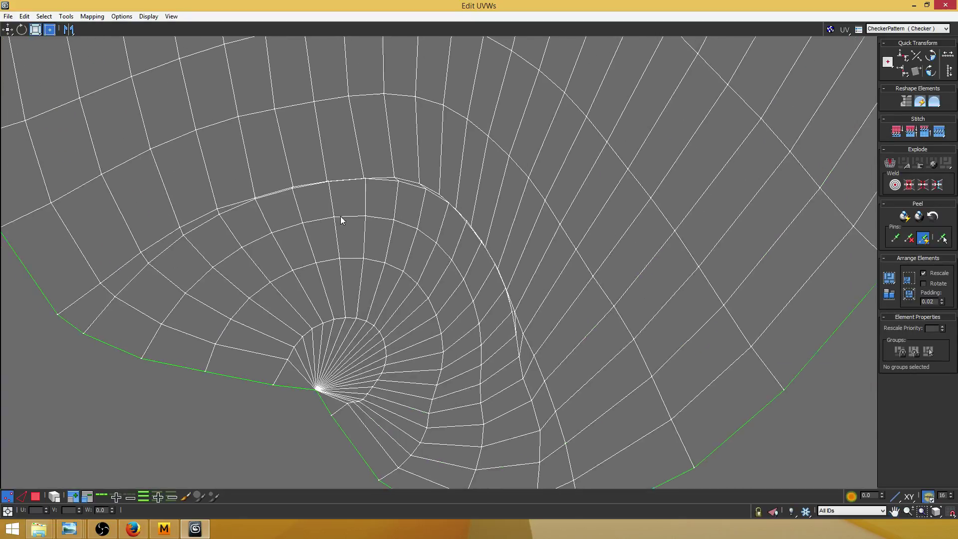
{"action": "scroll", "coordinate": [341, 220], "scroll_direction": "down", "scroll_amount": 2}
{"action": "scroll", "coordinate": [281, 203], "scroll_direction": "up", "scroll_amount": 4}
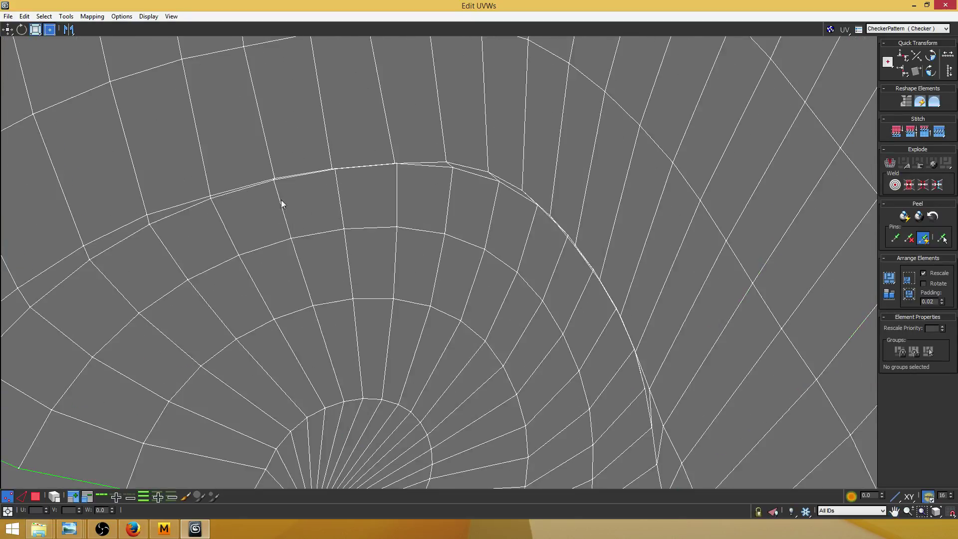
{"action": "left_click", "coordinate": [209, 190]}
{"action": "left_click", "coordinate": [275, 173]}
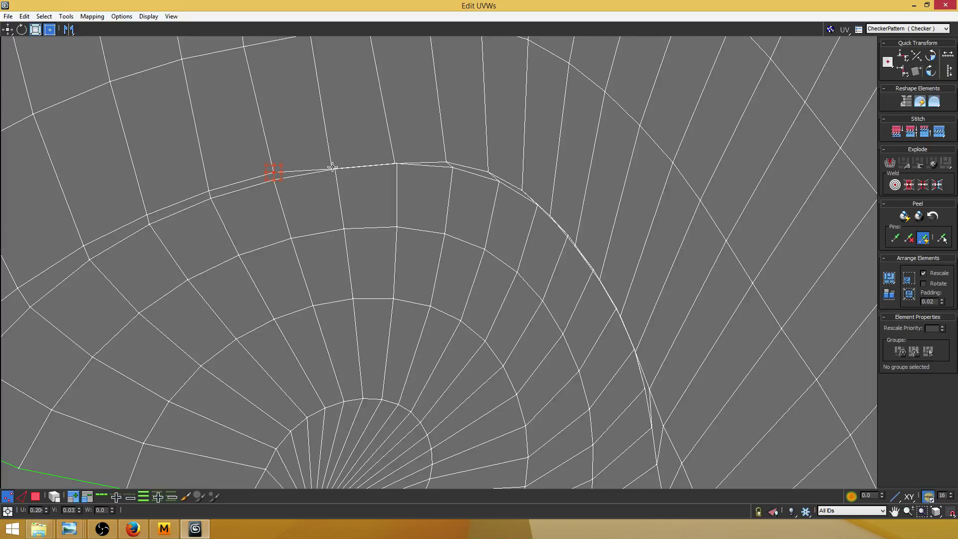
{"action": "left_click_drag", "start_coordinate": [332, 167], "coordinate": [332, 158]}
{"action": "middle_click_drag", "start_coordinate": [394, 154], "coordinate": [339, 180]}
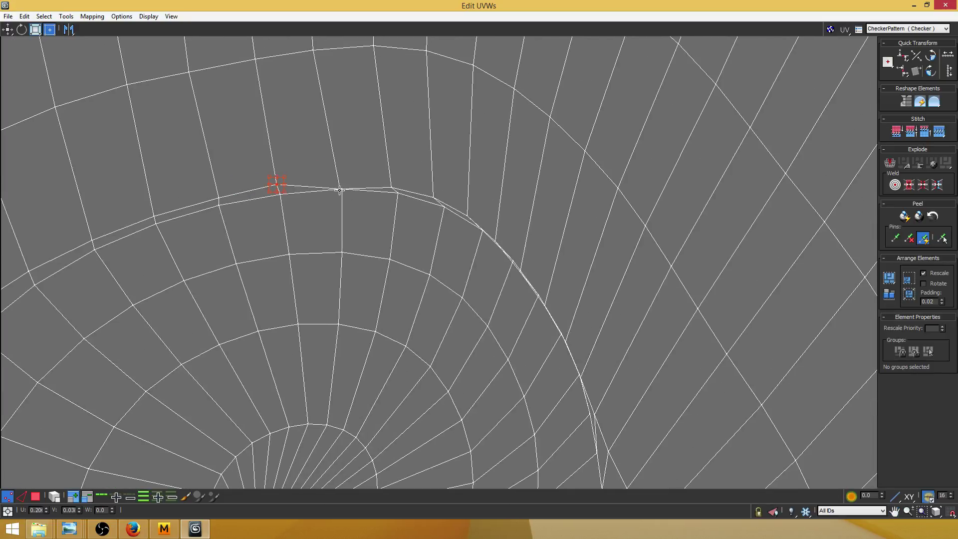
{"action": "left_click_drag", "start_coordinate": [339, 191], "coordinate": [337, 179]}
{"action": "middle_click_drag", "start_coordinate": [427, 195], "coordinate": [331, 208]}
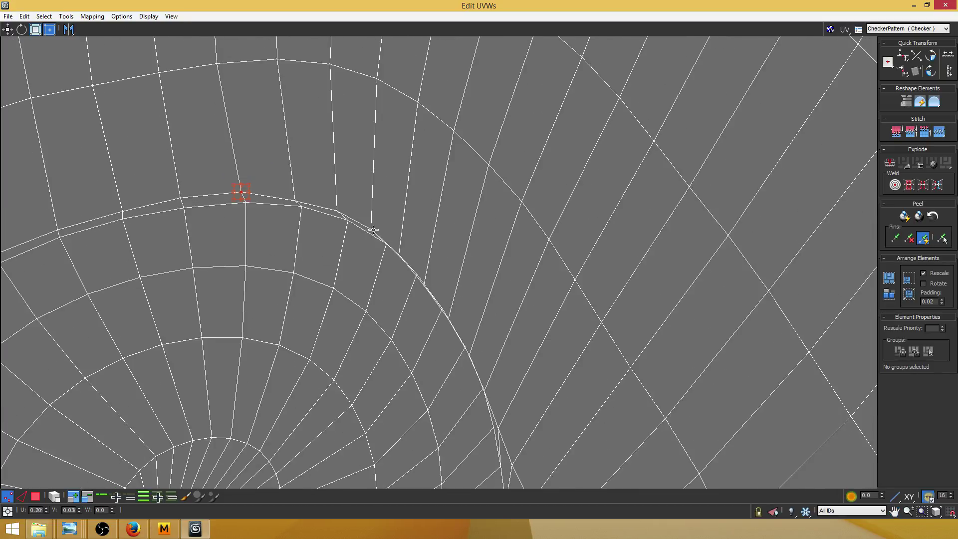
Step: Move the outer vertices down the right side of the same arc outward to uncross the overlapping edge loops
{"action": "left_click_drag", "start_coordinate": [373, 230], "coordinate": [408, 251]}
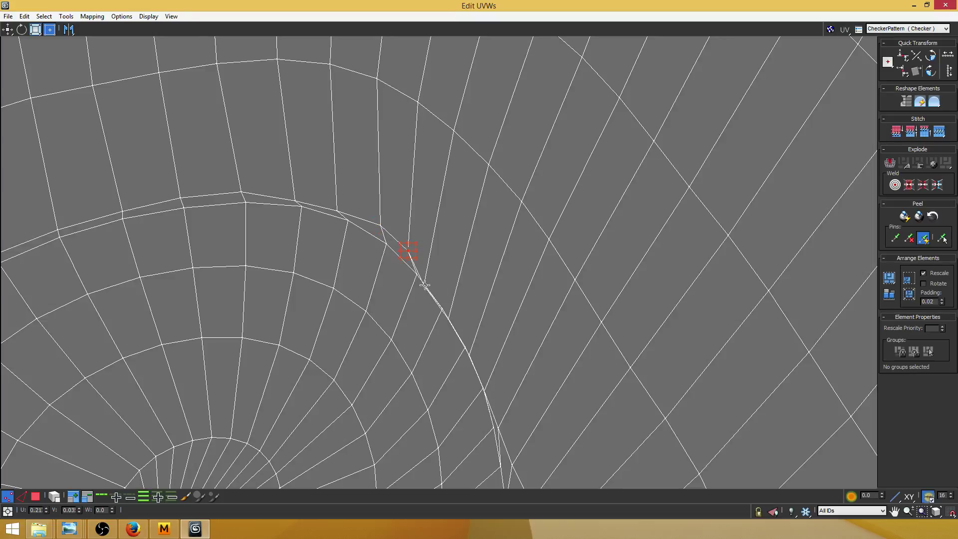
{"action": "left_click_drag", "start_coordinate": [424, 285], "coordinate": [434, 281]}
{"action": "middle_click_drag", "start_coordinate": [423, 290], "coordinate": [340, 243]}
{"action": "left_click_drag", "start_coordinate": [368, 265], "coordinate": [376, 261]}
{"action": "left_click_drag", "start_coordinate": [387, 306], "coordinate": [395, 301]}
{"action": "middle_click_drag", "start_coordinate": [373, 231], "coordinate": [337, 147]}
{"action": "scroll", "coordinate": [382, 277], "scroll_direction": "up", "scroll_amount": 2}
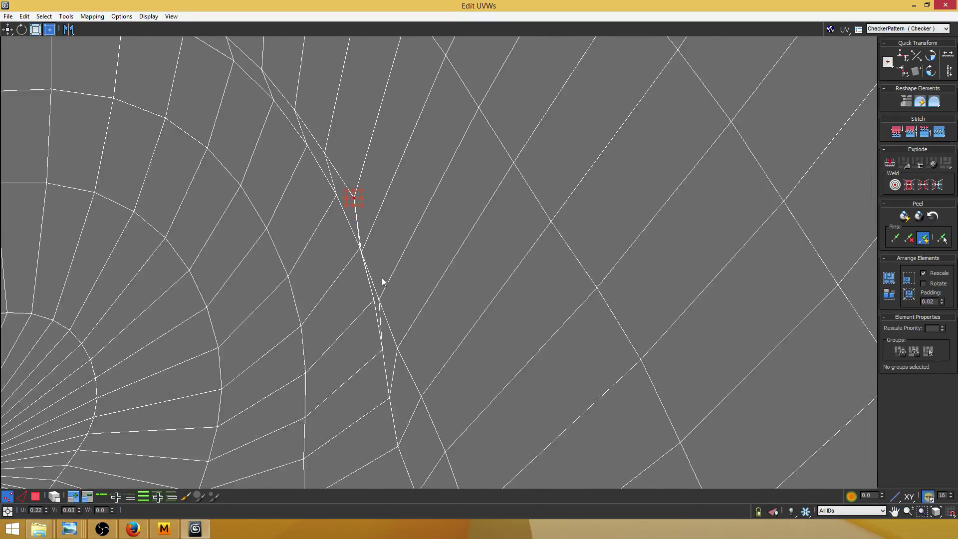
{"action": "scroll", "coordinate": [381, 277], "scroll_direction": "up", "scroll_amount": 1}
{"action": "left_click_drag", "start_coordinate": [356, 243], "coordinate": [368, 239]}
{"action": "left_click_drag", "start_coordinate": [381, 305], "coordinate": [389, 304]}
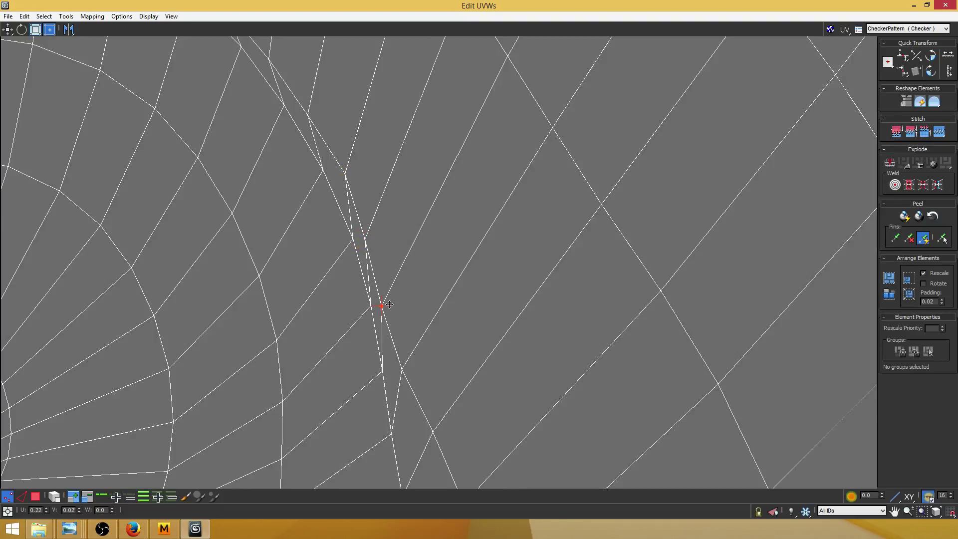
Step: Move the next outer vertices further down the arc's right side slightly outward, widening the gap between the two edge loops
{"action": "scroll", "coordinate": [436, 323], "scroll_direction": "down", "scroll_amount": 3}
{"action": "scroll", "coordinate": [436, 322], "scroll_direction": "up", "scroll_amount": 10}
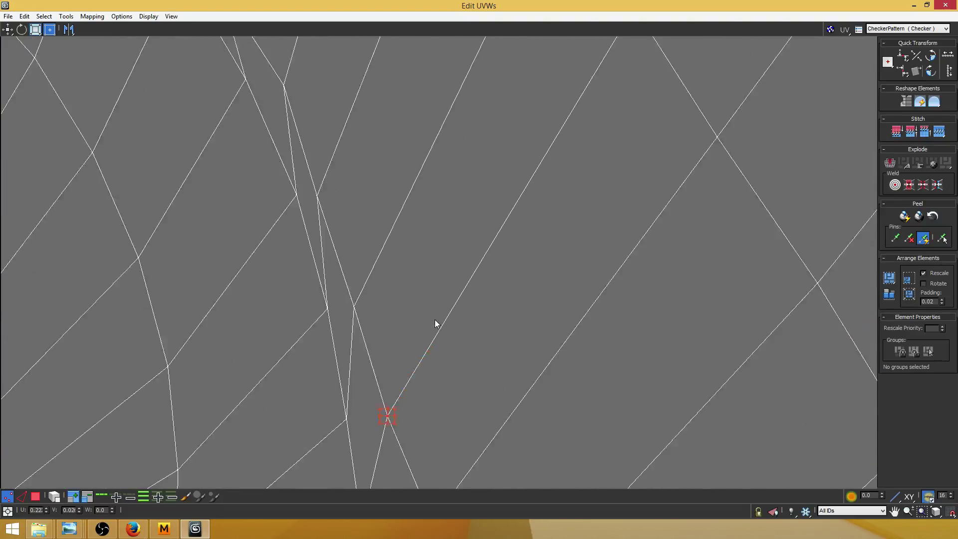
{"action": "scroll", "coordinate": [436, 312], "scroll_direction": "down", "scroll_amount": 10}
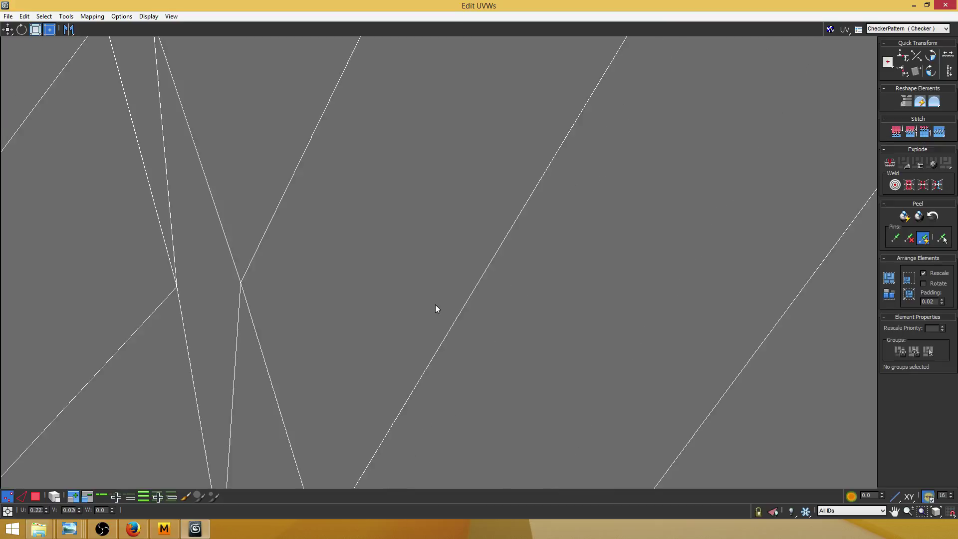
{"action": "middle_click_drag", "start_coordinate": [554, 312], "coordinate": [340, 289]}
{"action": "scroll", "coordinate": [345, 287], "scroll_direction": "down", "scroll_amount": 4}
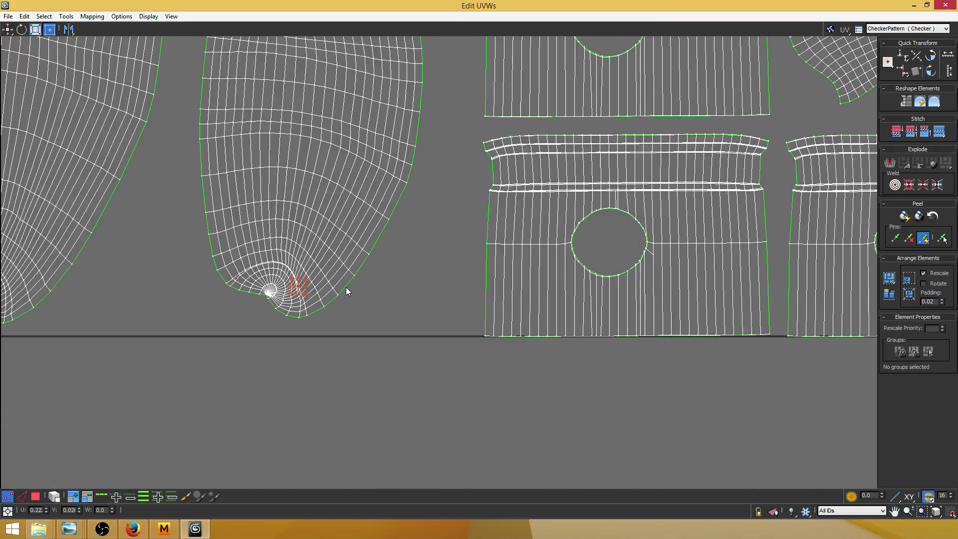
Step: Select the first lower rectangular shell with the round hole as a whole element and move it slightly up off the UV tile's lower border
{"action": "middle_click_drag", "start_coordinate": [377, 211], "coordinate": [93, 194]}
{"action": "scroll", "coordinate": [377, 319], "scroll_direction": "up", "scroll_amount": 1}
{"action": "scroll", "coordinate": [376, 318], "scroll_direction": "up", "scroll_amount": 2}
{"action": "left_click_drag", "start_coordinate": [327, 345], "coordinate": [303, 195]}
{"action": "left_click", "coordinate": [55, 497]}
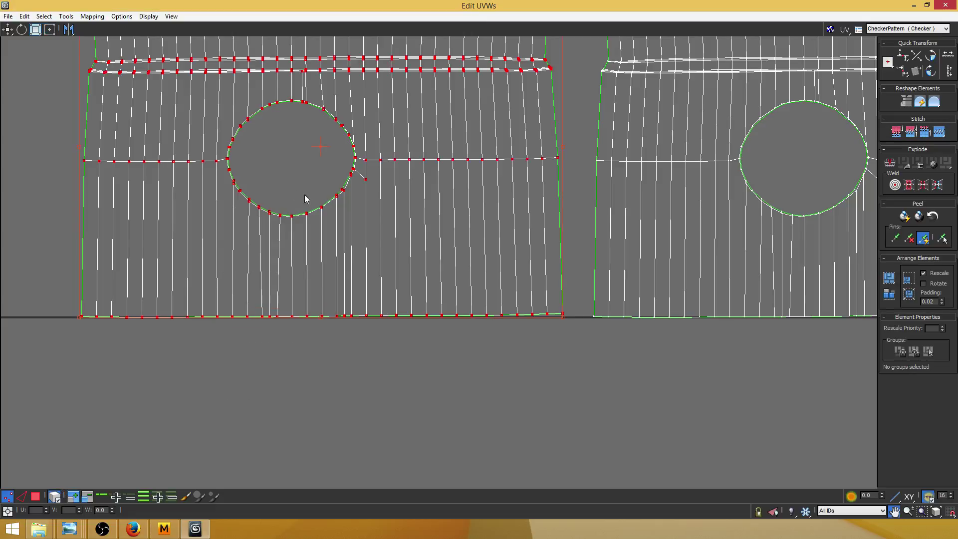
{"action": "middle_click_drag", "start_coordinate": [305, 195], "coordinate": [330, 367]}
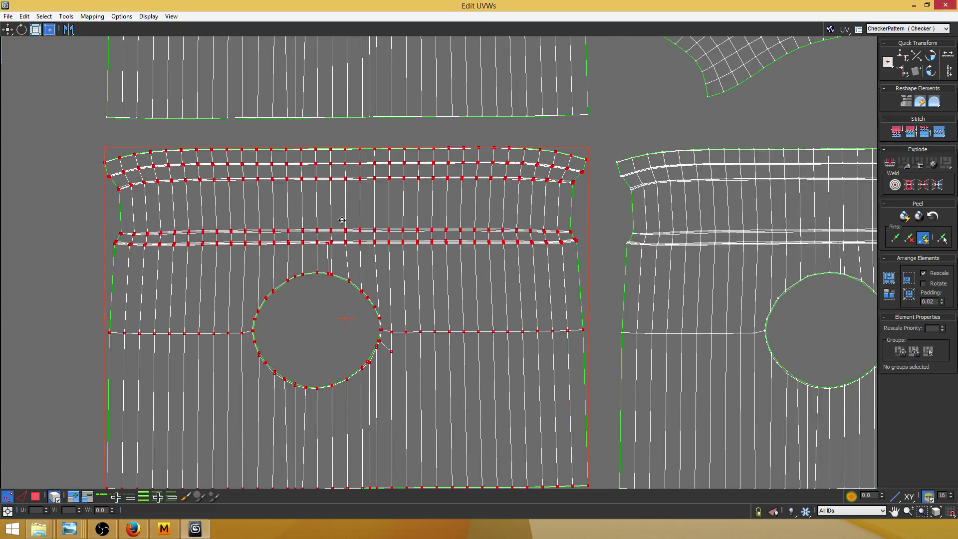
{"action": "left_click_drag", "start_coordinate": [566, 247], "coordinate": [564, 238]}
Step: Move the neighbouring rectangular shell with the round hole slightly up and left, away from the UV tile's lower border
{"action": "middle_click_drag", "start_coordinate": [564, 238], "coordinate": [262, 152]}
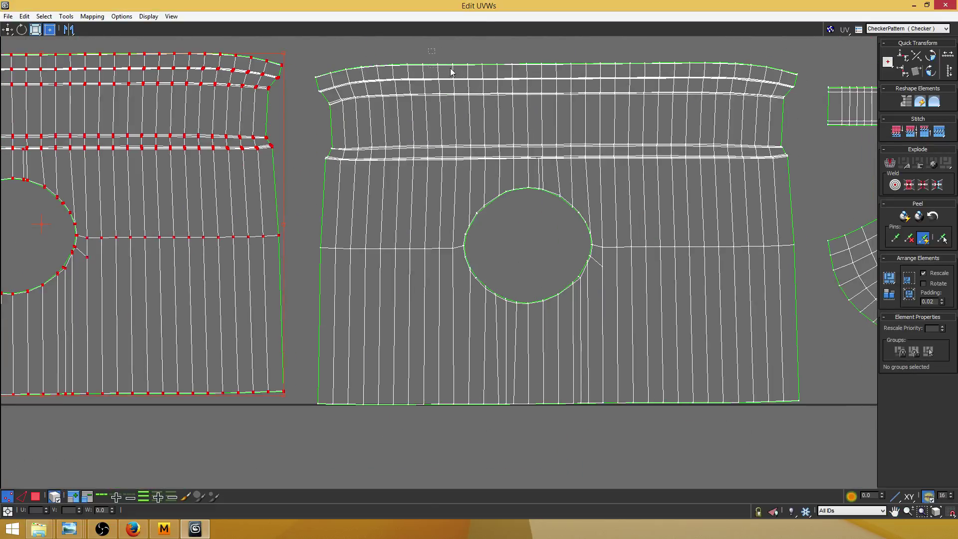
{"action": "left_click_drag", "start_coordinate": [450, 69], "coordinate": [492, 118]}
{"action": "left_click_drag", "start_coordinate": [563, 179], "coordinate": [550, 169]}
Step: Move the lower curved shell left, close to the edge of the neighbouring rectangular shell
{"action": "middle_click_drag", "start_coordinate": [549, 170], "coordinate": [236, 204]}
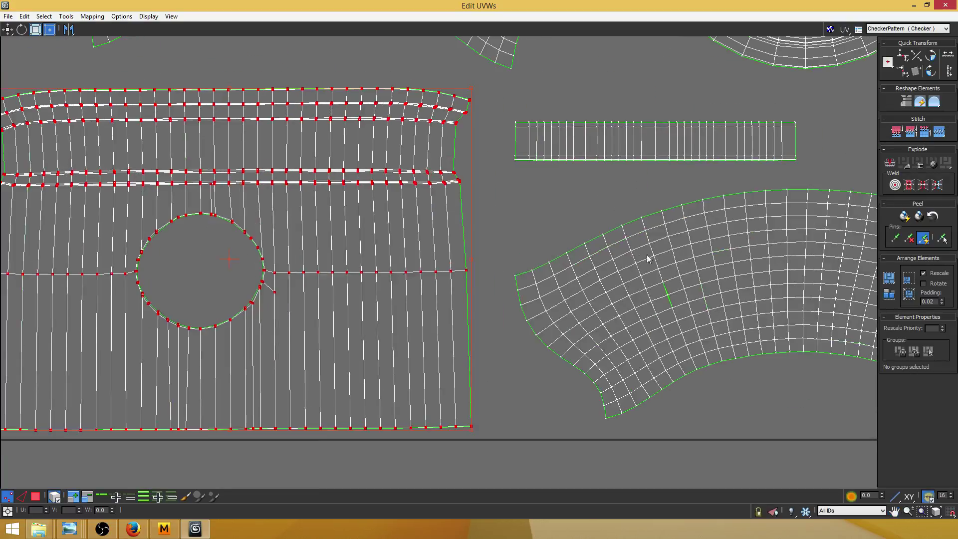
{"action": "middle_click_drag", "start_coordinate": [647, 258], "coordinate": [477, 257]}
{"action": "left_click_drag", "start_coordinate": [510, 342], "coordinate": [506, 338]}
{"action": "middle_click_drag", "start_coordinate": [542, 275], "coordinate": [558, 254]}
{"action": "left_click_drag", "start_coordinate": [558, 254], "coordinate": [518, 262]}
Step: Examine the closely spaced edge loops along the upper band of the lower rectangular shell for overlaps
{"action": "middle_click_drag", "start_coordinate": [62, 203], "coordinate": [364, 290]}
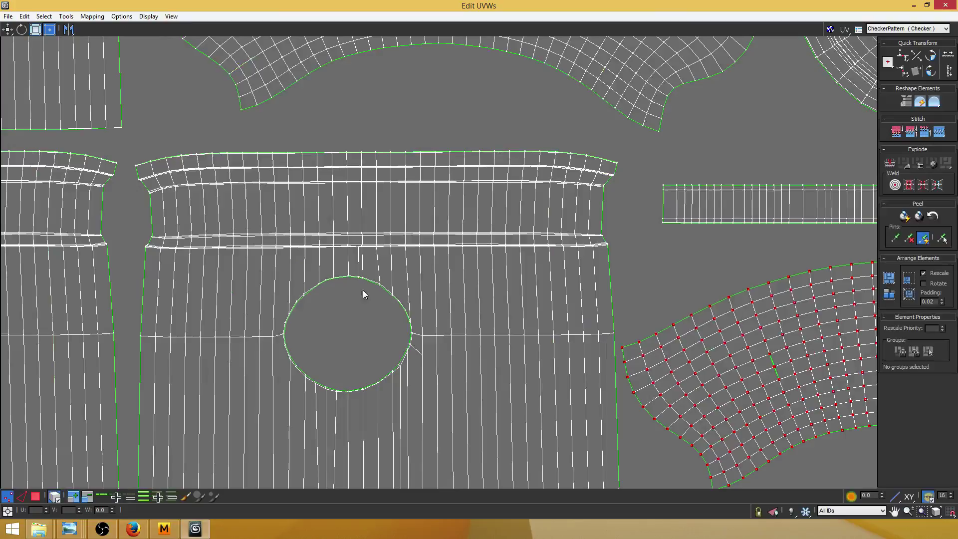
{"action": "left_click", "coordinate": [169, 119]}
{"action": "scroll", "coordinate": [218, 162], "scroll_direction": "up", "scroll_amount": 3}
{"action": "scroll", "coordinate": [229, 175], "scroll_direction": "down", "scroll_amount": 3}
{"action": "scroll", "coordinate": [232, 180], "scroll_direction": "up", "scroll_amount": 5}
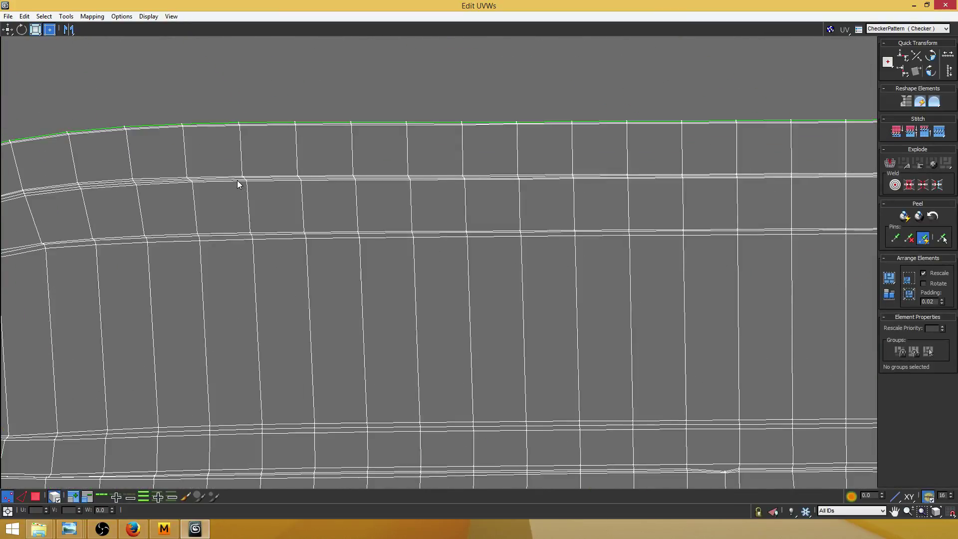
{"action": "scroll", "coordinate": [238, 184], "scroll_direction": "down", "scroll_amount": 6}
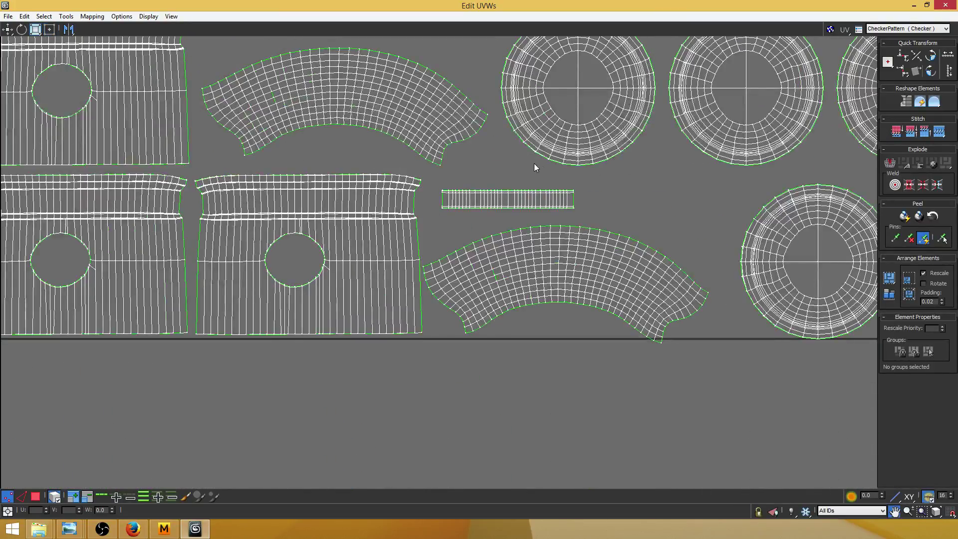
Step: Move the upper curved shell slightly left and down, closer to the rectangular shell beside it
{"action": "middle_click_drag", "start_coordinate": [534, 167], "coordinate": [440, 196]}
{"action": "left_click_drag", "start_coordinate": [317, 147], "coordinate": [280, 122]}
{"action": "middle_click_drag", "start_coordinate": [360, 149], "coordinate": [484, 202]}
{"action": "scroll", "coordinate": [386, 166], "scroll_direction": "up", "scroll_amount": 2}
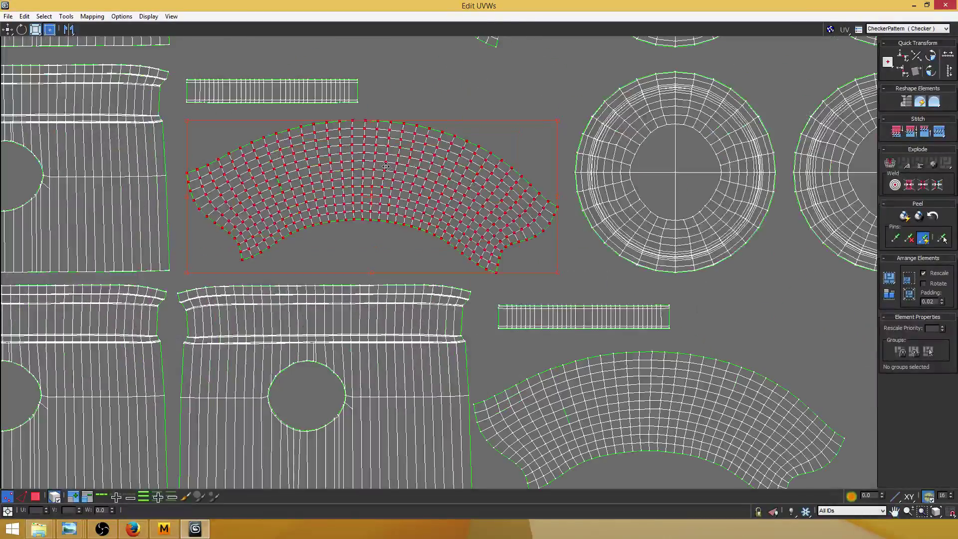
{"action": "left_click_drag", "start_coordinate": [381, 171], "coordinate": [380, 171]}
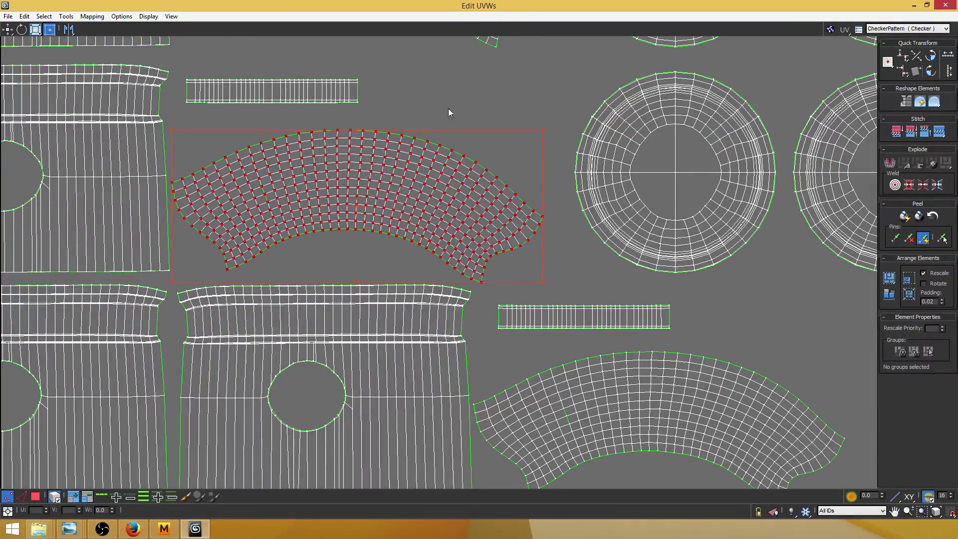
Step: Move the lowest ring shell and the rectangular grid shell beside it slightly left and up, off the UV tile's lower border
{"action": "middle_click_drag", "start_coordinate": [474, 149], "coordinate": [281, 163]}
{"action": "middle_click_drag", "start_coordinate": [524, 234], "coordinate": [297, 203]}
{"action": "mouse_move", "coordinate": [499, 317]}
{"action": "middle_mouse_down"}
{"action": "mouse_move", "coordinate": [386, 185]}
{"action": "mouse_move", "coordinate": [360, 182]}
{"action": "middle_mouse_up"}
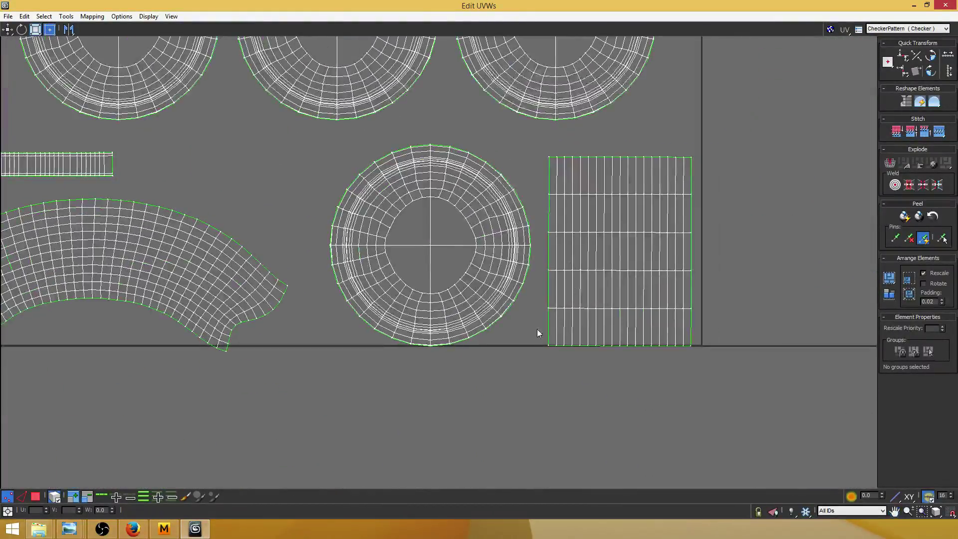
{"action": "scroll", "coordinate": [443, 273], "scroll_direction": "down", "scroll_amount": 2}
{"action": "scroll", "coordinate": [447, 274], "scroll_direction": "up", "scroll_amount": 5}
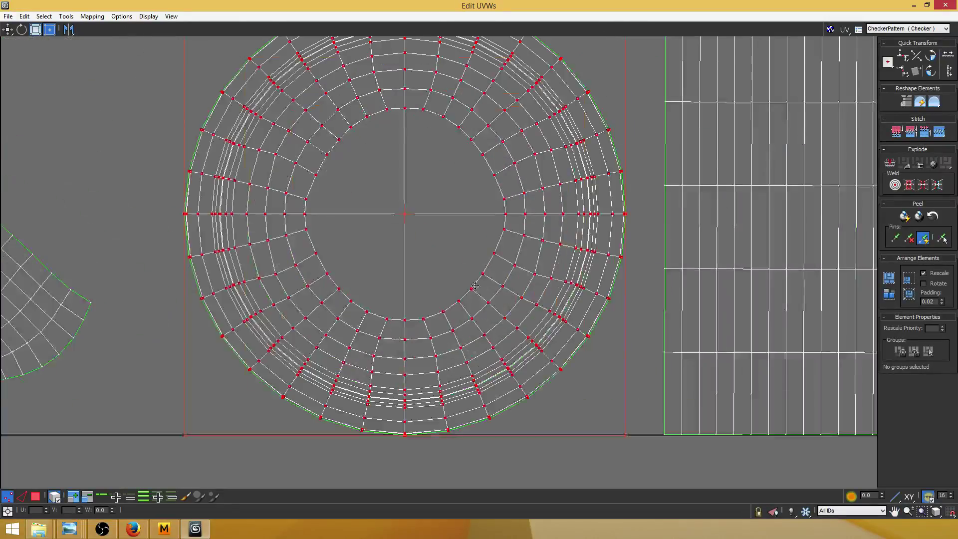
{"action": "middle_click_drag", "start_coordinate": [448, 274], "coordinate": [440, 243]}
{"action": "left_click_drag", "start_coordinate": [591, 286], "coordinate": [574, 278]}
{"action": "middle_click_drag", "start_coordinate": [573, 278], "coordinate": [432, 277]}
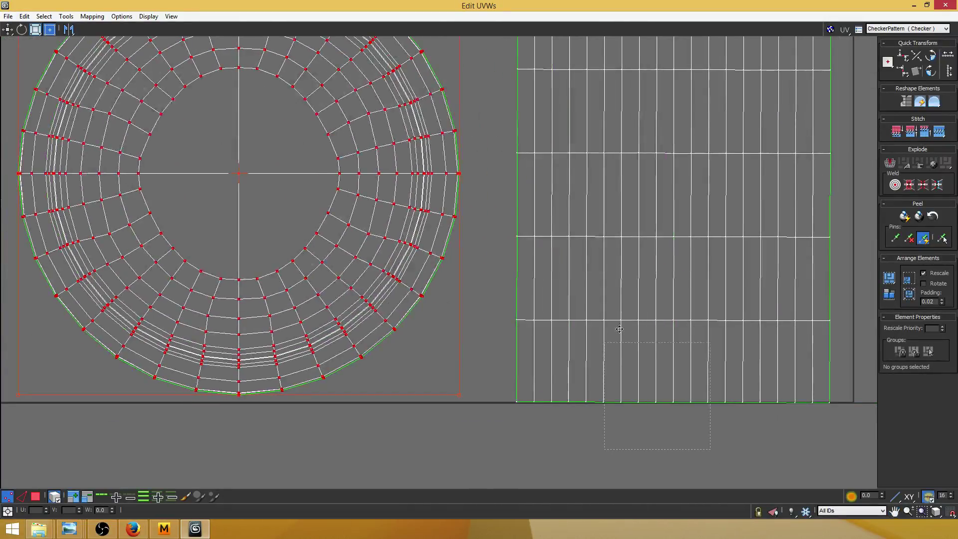
{"action": "left_click_drag", "start_coordinate": [633, 291], "coordinate": [606, 278]}
Step: Move the lower curved shell slightly up and left so its corner clears the UV tile's lower border
{"action": "scroll", "coordinate": [383, 298], "scroll_direction": "down", "scroll_amount": 4}
{"action": "middle_click_drag", "start_coordinate": [372, 299], "coordinate": [592, 309]}
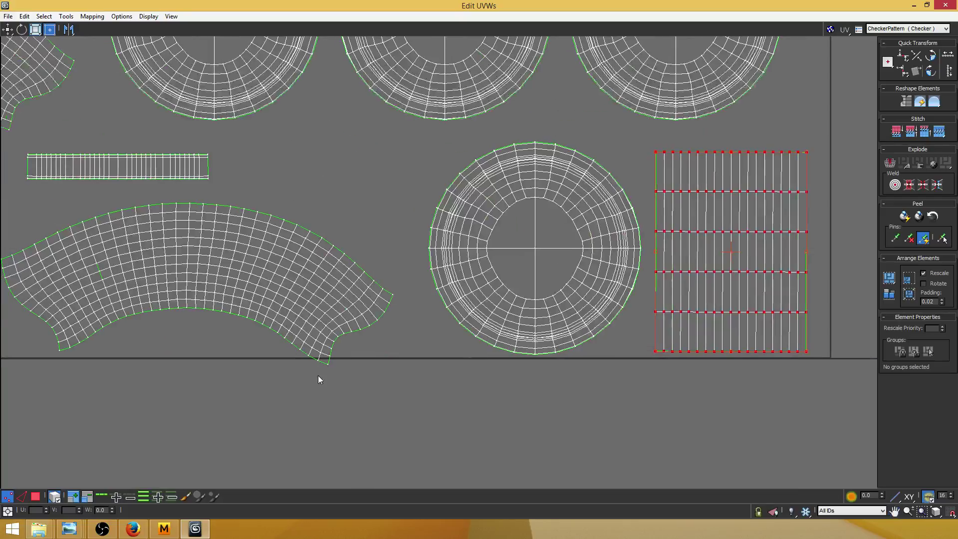
{"action": "middle_click_drag", "start_coordinate": [228, 334], "coordinate": [95, 516]}
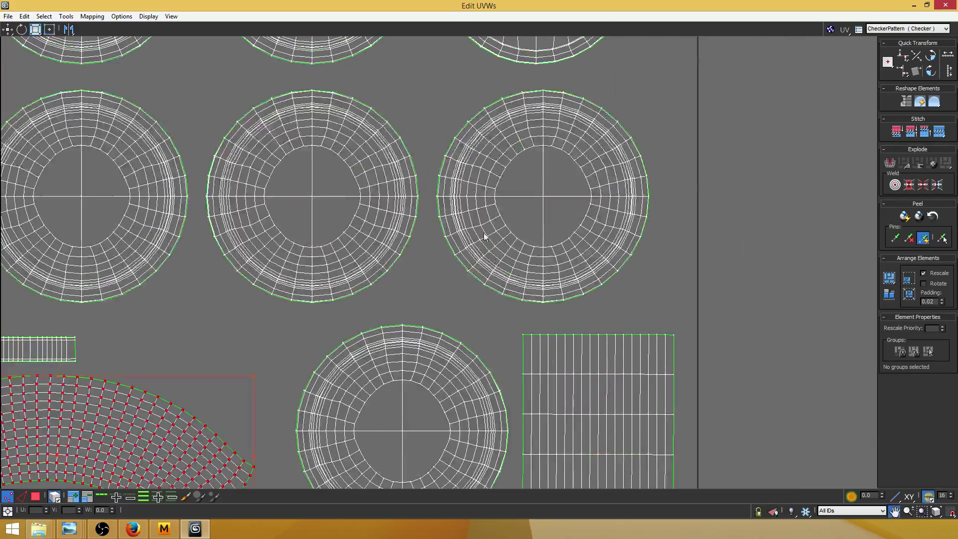
Step: Examine the ring shells and the tall garment shells for crossed edges and for the spacing between shells
{"action": "middle_click_drag", "start_coordinate": [484, 232], "coordinate": [533, 359]}
{"action": "scroll", "coordinate": [486, 280], "scroll_direction": "up", "scroll_amount": 4}
{"action": "scroll", "coordinate": [454, 257], "scroll_direction": "down", "scroll_amount": 5}
{"action": "scroll", "coordinate": [422, 259], "scroll_direction": "down", "scroll_amount": 4}
{"action": "middle_click_drag", "start_coordinate": [269, 248], "coordinate": [480, 248]}
{"action": "middle_click_drag", "start_coordinate": [399, 223], "coordinate": [553, 223]}
{"action": "scroll", "coordinate": [318, 221], "scroll_direction": "up", "scroll_amount": 2}
{"action": "scroll", "coordinate": [428, 215], "scroll_direction": "up", "scroll_amount": 4}
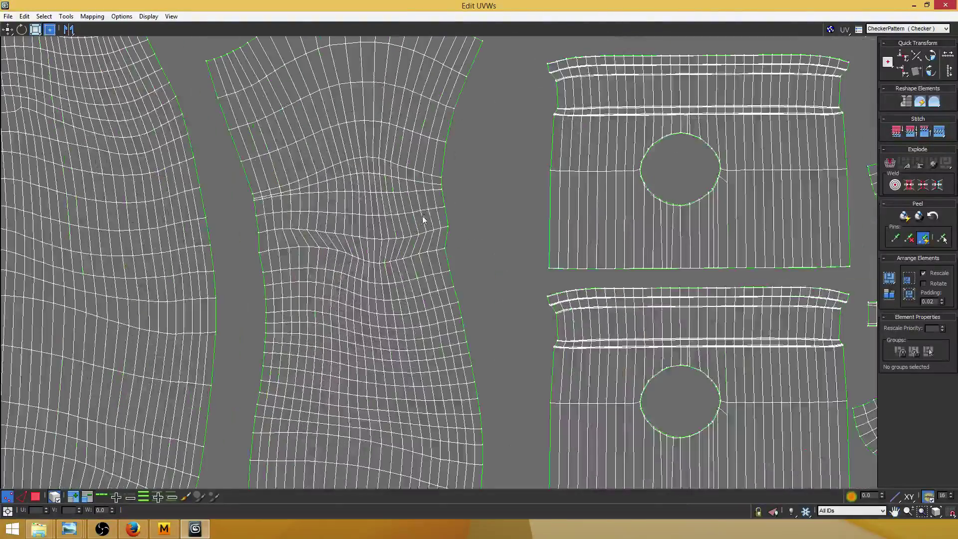